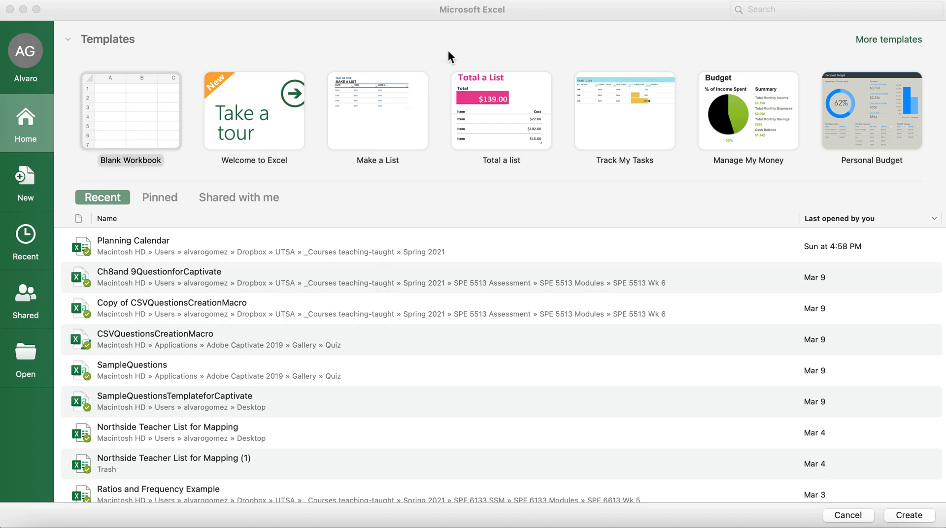
Create a new blank workbook and reposition and enlarge its window to fill the screen.
{"action": "left_click", "coordinate": [436, 38]}
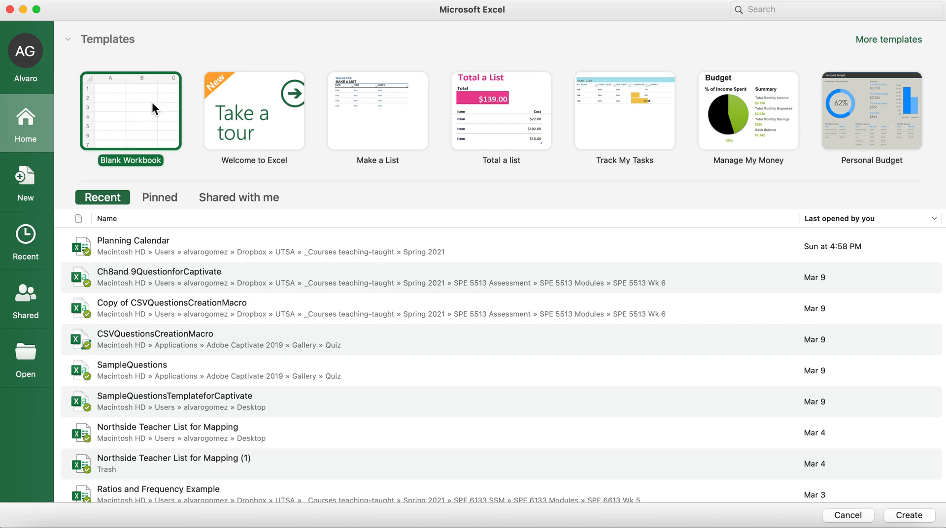
{"action": "left_click", "coordinate": [120, 113]}
{"action": "key", "text": "Return"}
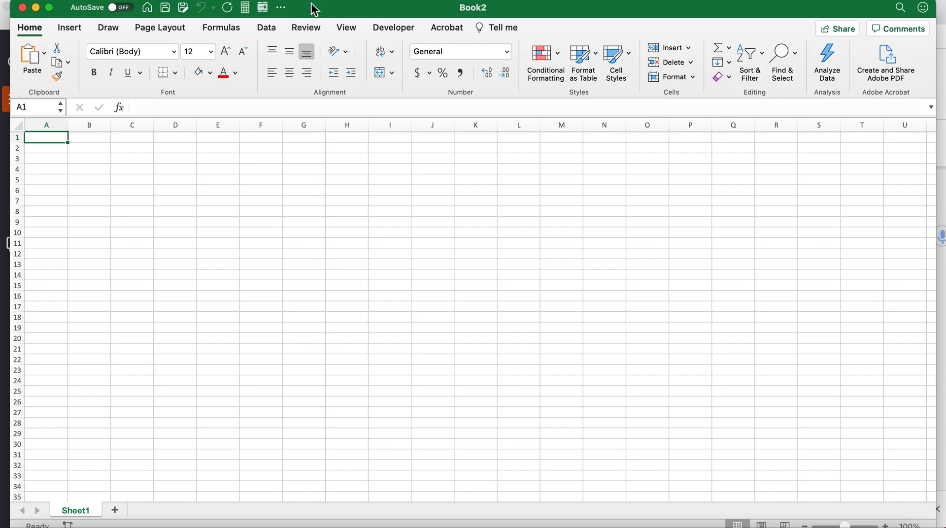
{"action": "left_click_drag", "start_coordinate": [317, 10], "coordinate": [319, 9]}
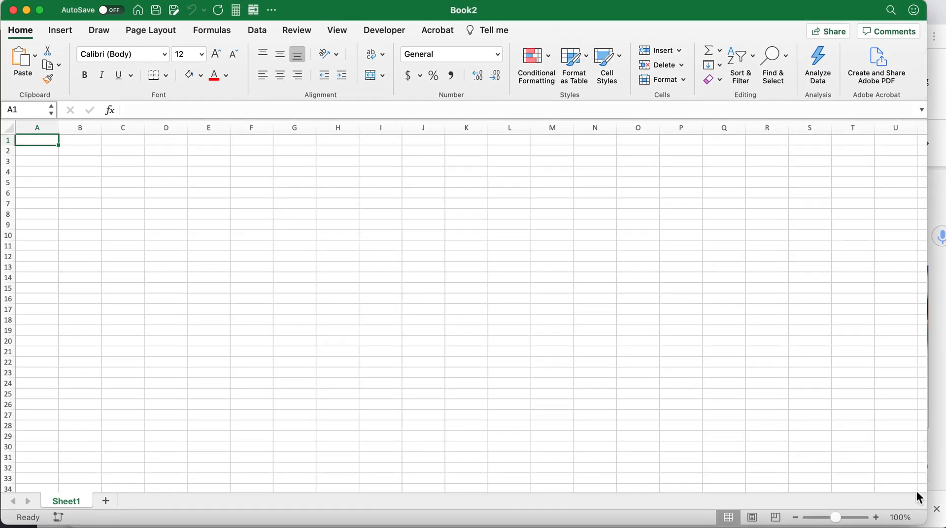
{"action": "left_click_drag", "start_coordinate": [930, 524], "coordinate": [938, 520]}
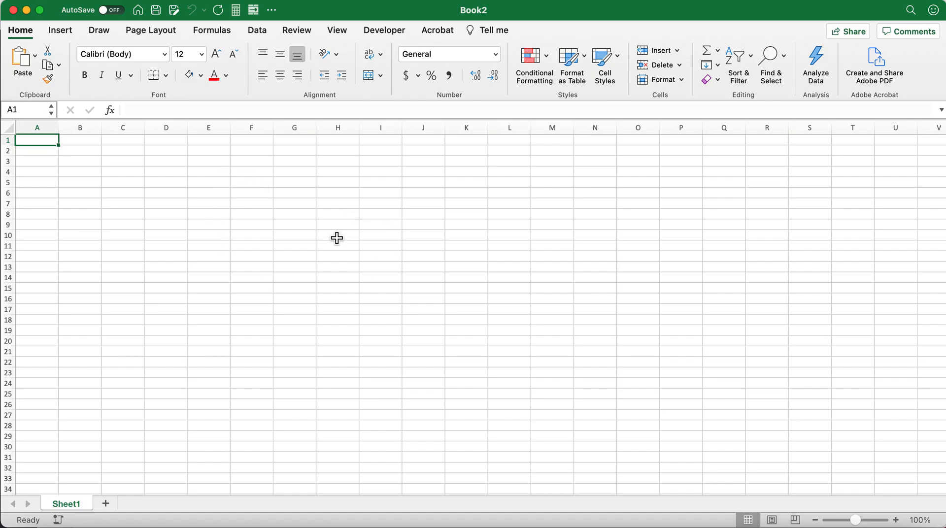
Move the active cell down, up and sideways around the first rows and columns of the empty sheet.
{"action": "key", "text": "Down"}
{"action": "key", "text": "Down"}
{"action": "key", "text": "Down"}
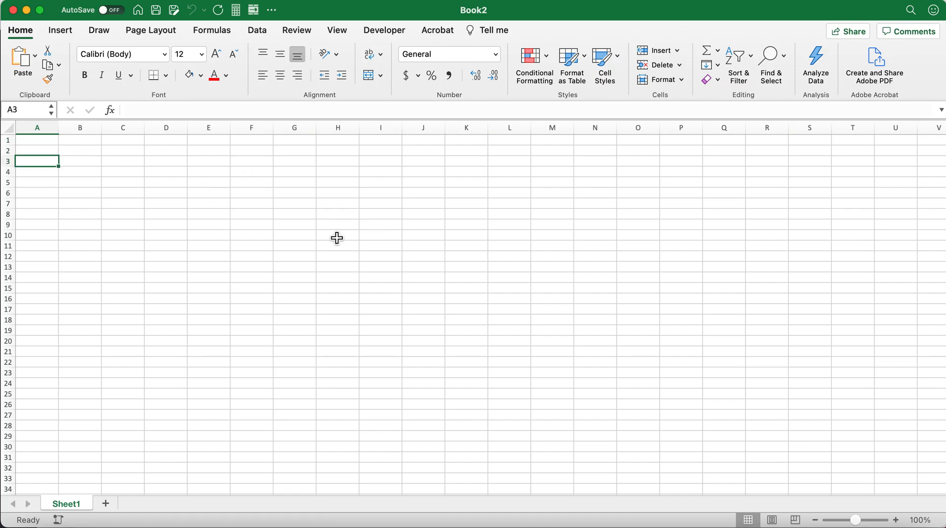
{"action": "key", "text": "Right"}
{"action": "key", "text": "Left"}
{"action": "key", "text": "Up"}
{"action": "key", "text": "Up"}
{"action": "key", "text": "Up"}
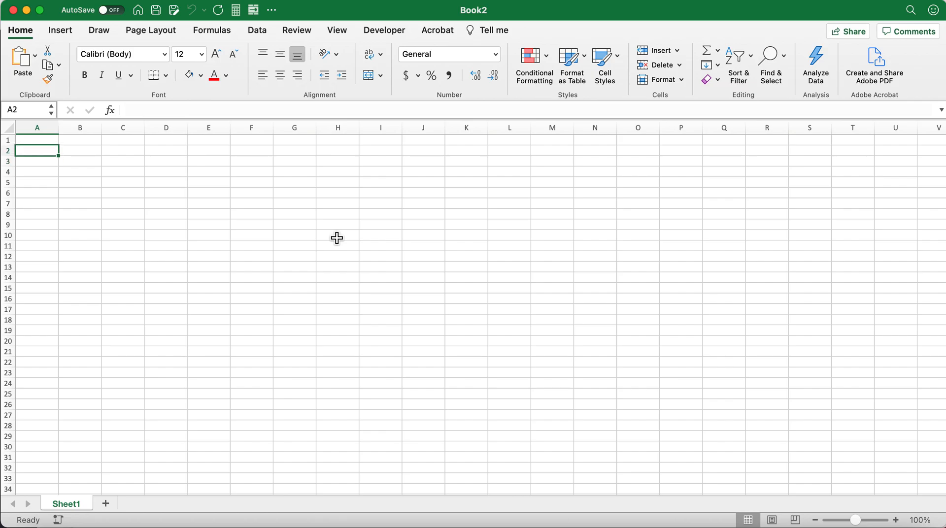
{"action": "key", "text": "Right"}
{"action": "key", "text": "Right"}
{"action": "key", "text": "Left"}
{"action": "key", "text": "Left"}
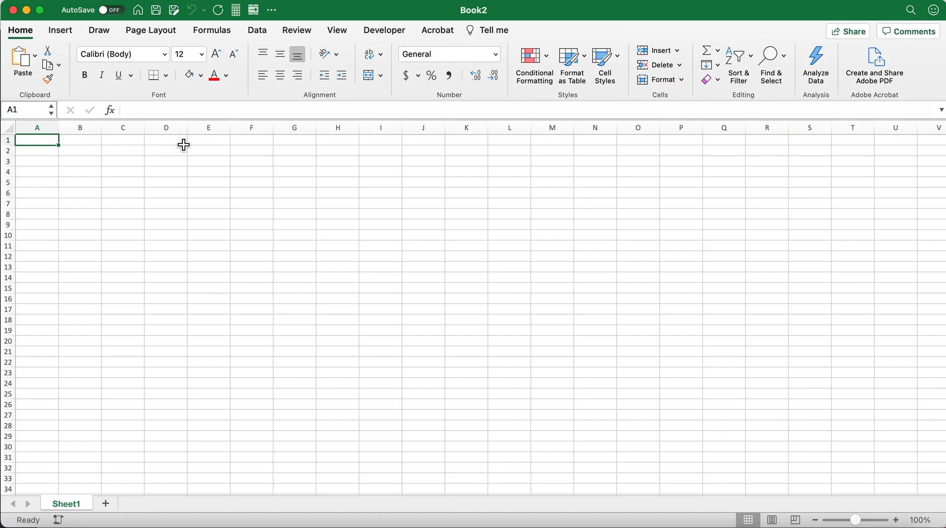
Highlight rows 1 through 8 one at a time, ending with cell A3 selected.
{"action": "left_click", "coordinate": [8, 142]}
{"action": "left_click", "coordinate": [9, 151]}
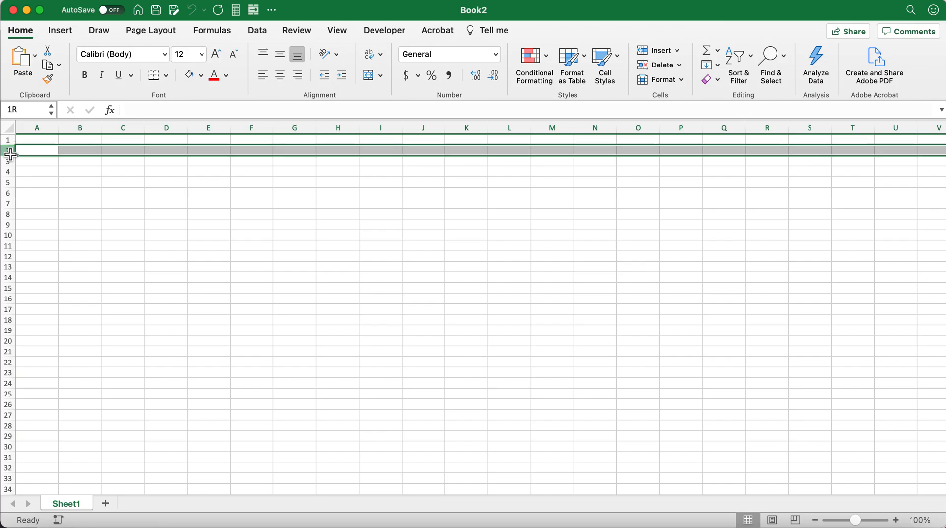
{"action": "left_click", "coordinate": [10, 162]}
{"action": "left_click", "coordinate": [10, 171]}
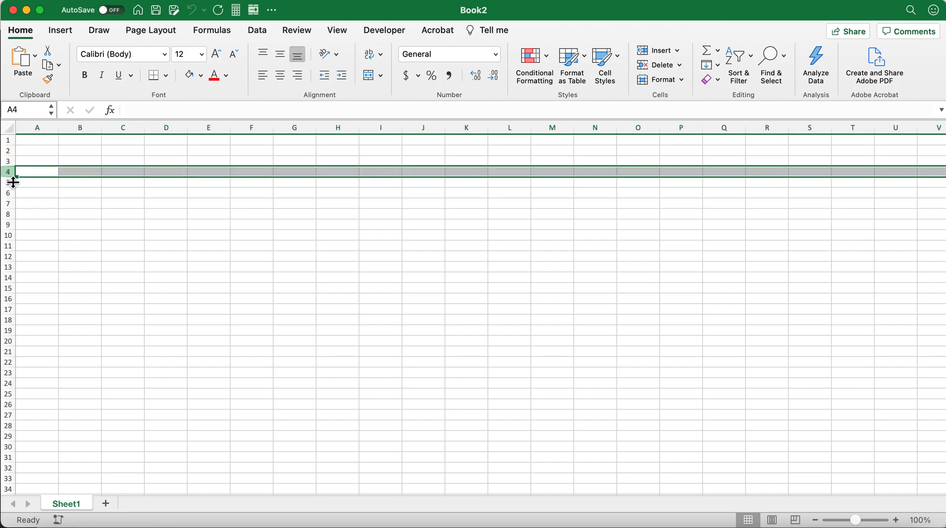
{"action": "left_click", "coordinate": [12, 183]}
{"action": "left_click", "coordinate": [10, 193]}
{"action": "left_click", "coordinate": [11, 204]}
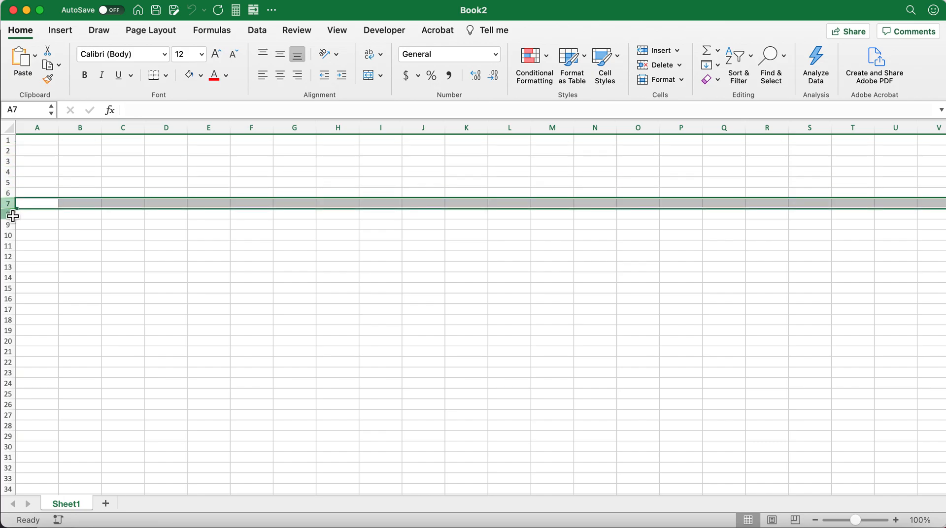
{"action": "left_click", "coordinate": [10, 215]}
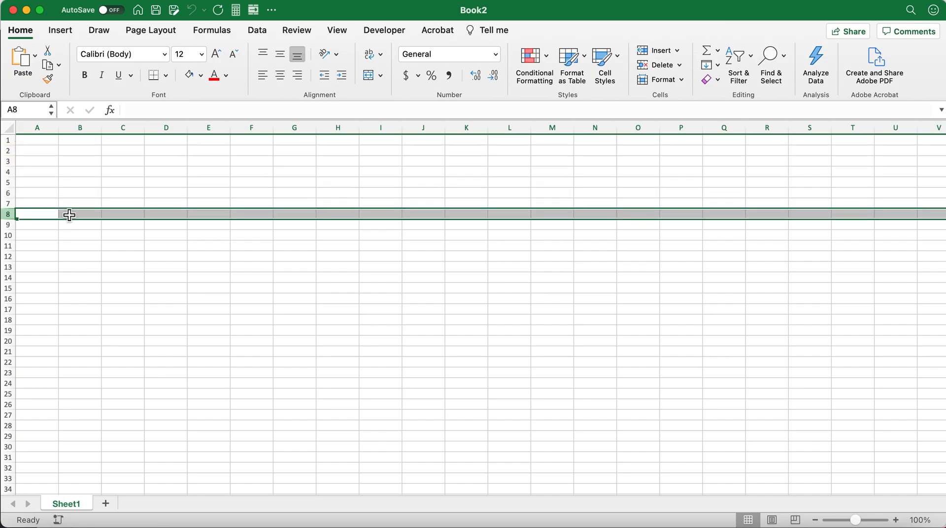
{"action": "left_click", "coordinate": [43, 166]}
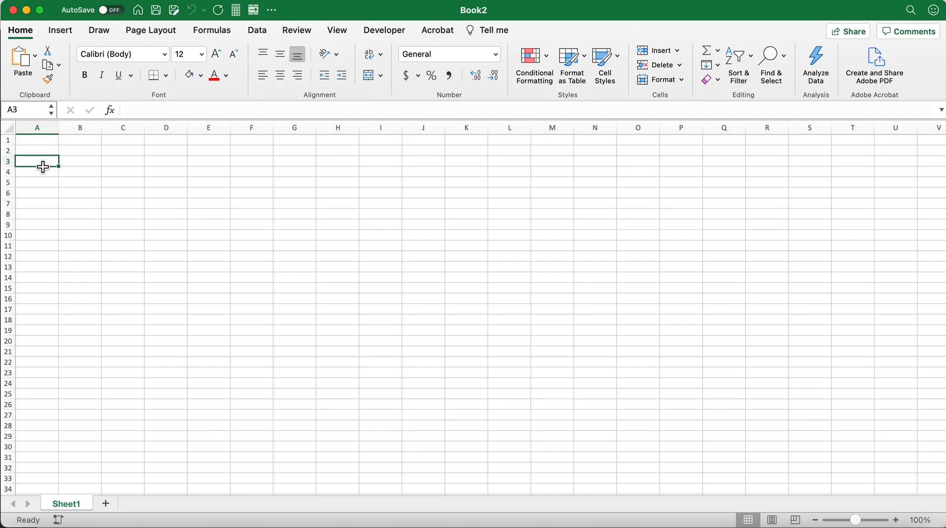
Highlight the first three rows of the sheet one after another.
{"action": "left_click", "coordinate": [8, 142]}
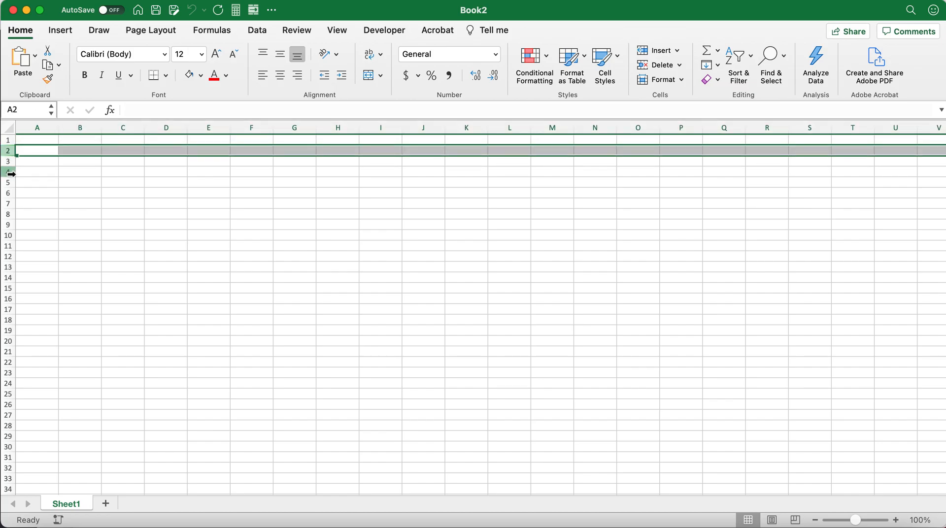
{"action": "left_click", "coordinate": [11, 167]}
{"action": "left_click", "coordinate": [11, 163]}
Highlight columns A through G one at a time, ending with cell B5 selected.
{"action": "left_click", "coordinate": [38, 128]}
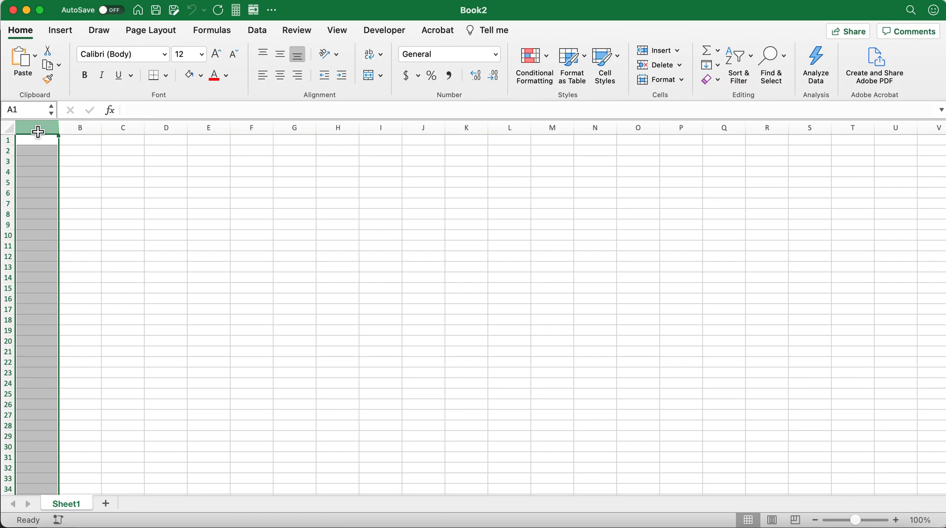
{"action": "left_click", "coordinate": [81, 128]}
{"action": "left_click", "coordinate": [127, 127]}
{"action": "left_click", "coordinate": [159, 127]}
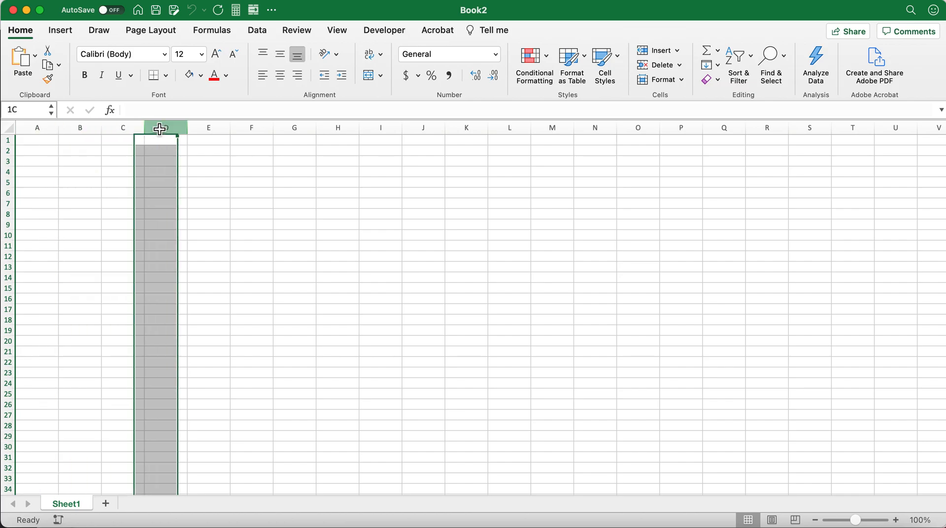
{"action": "left_click", "coordinate": [208, 128]}
{"action": "left_click", "coordinate": [253, 129]}
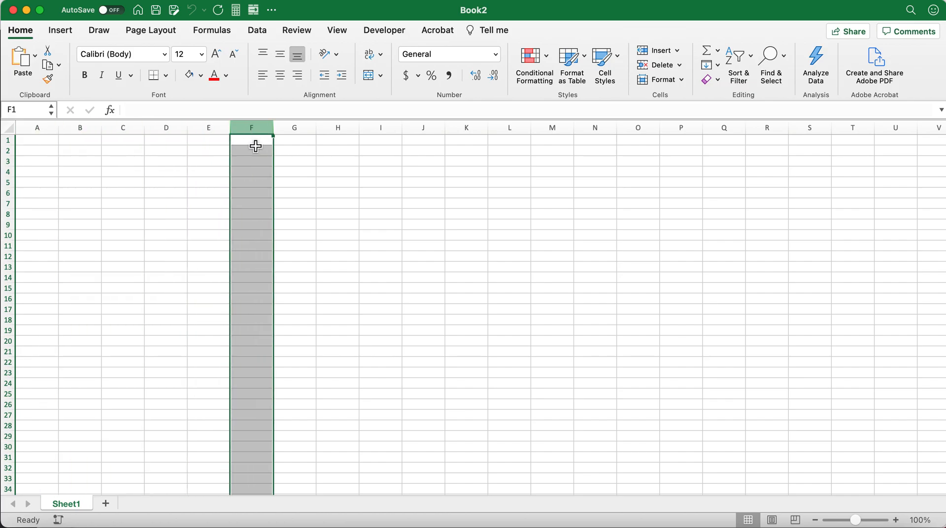
{"action": "left_click", "coordinate": [300, 129]}
{"action": "left_click", "coordinate": [76, 183]}
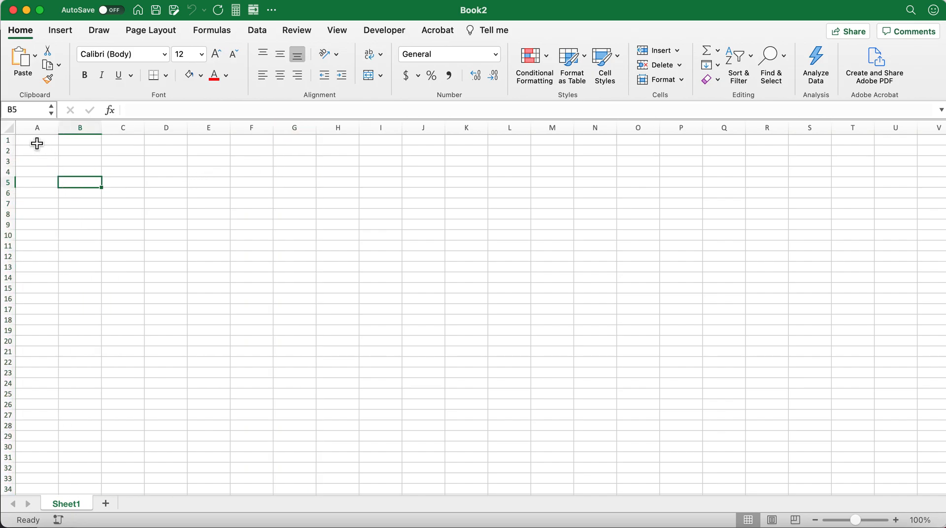
Highlight each column from A to F individually.
{"action": "left_click", "coordinate": [41, 129]}
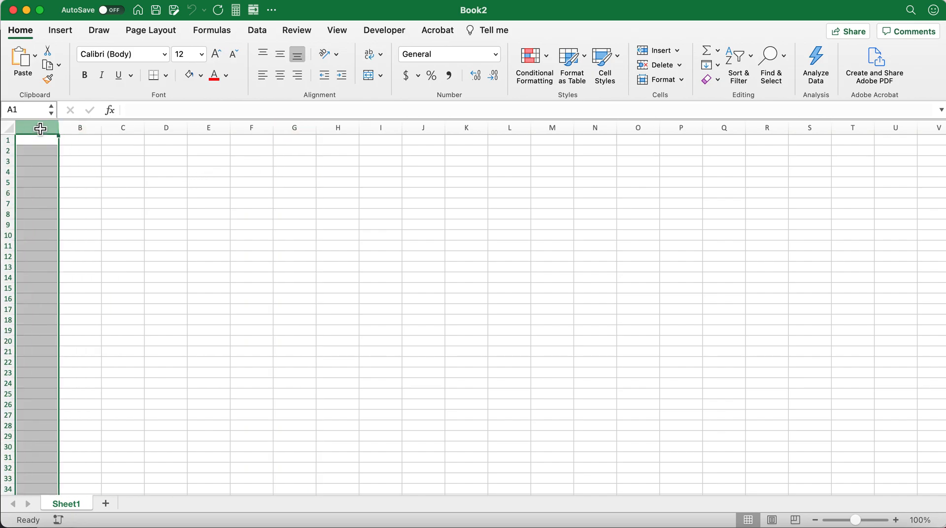
{"action": "left_click", "coordinate": [80, 128]}
{"action": "left_click", "coordinate": [125, 129]}
{"action": "left_click", "coordinate": [171, 129]}
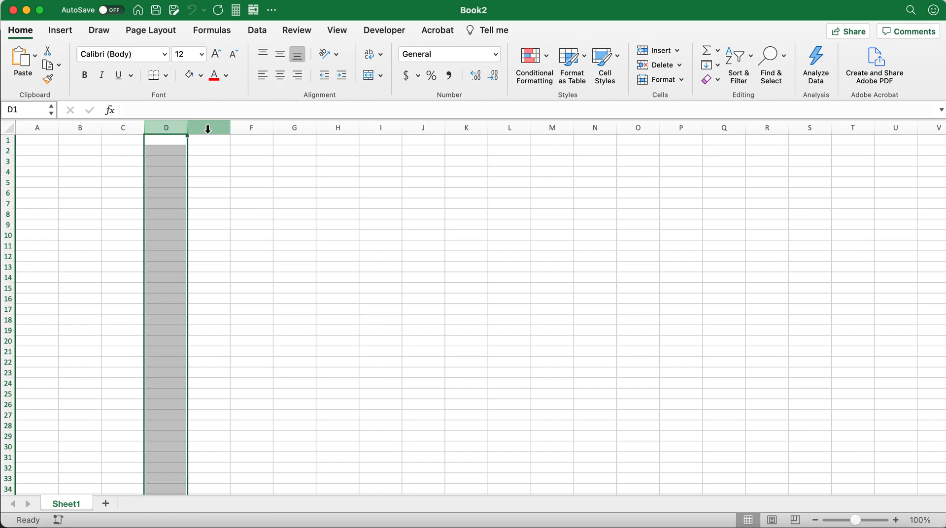
{"action": "left_click", "coordinate": [216, 129]}
{"action": "left_click", "coordinate": [249, 128]}
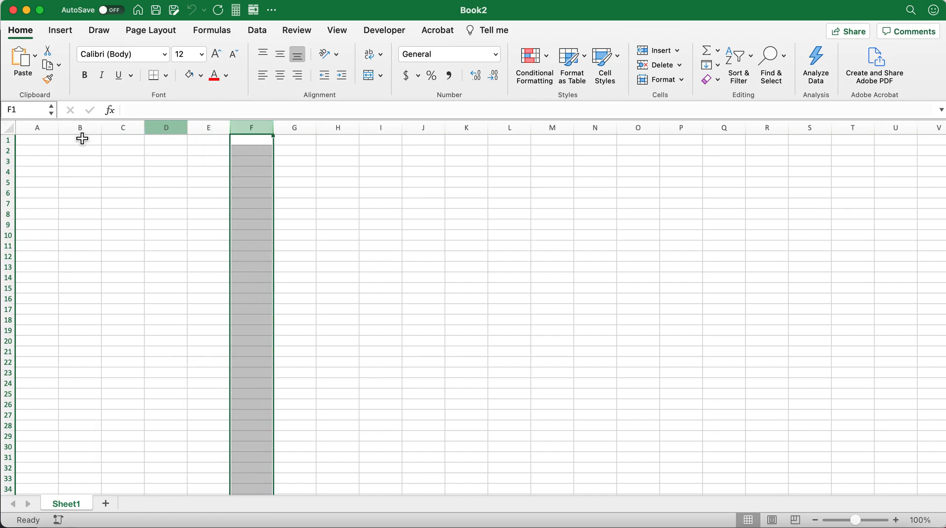
Highlight rows 1 through 6 individually, ending with cell A9 selected.
{"action": "left_click", "coordinate": [9, 141]}
{"action": "left_click", "coordinate": [10, 150]}
{"action": "left_click", "coordinate": [10, 161]}
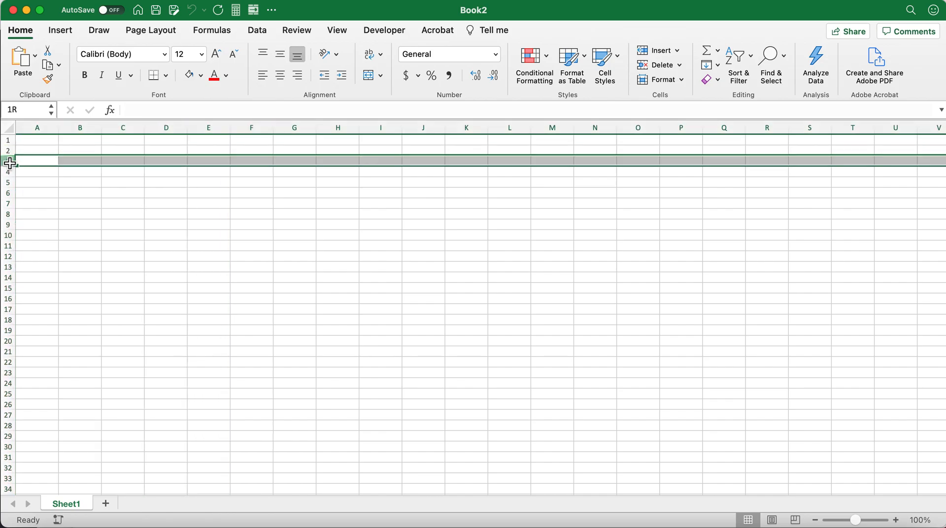
{"action": "left_click", "coordinate": [13, 172]}
{"action": "left_click", "coordinate": [10, 183]}
{"action": "left_click", "coordinate": [10, 173]}
{"action": "left_click", "coordinate": [11, 194]}
{"action": "left_click", "coordinate": [40, 230]}
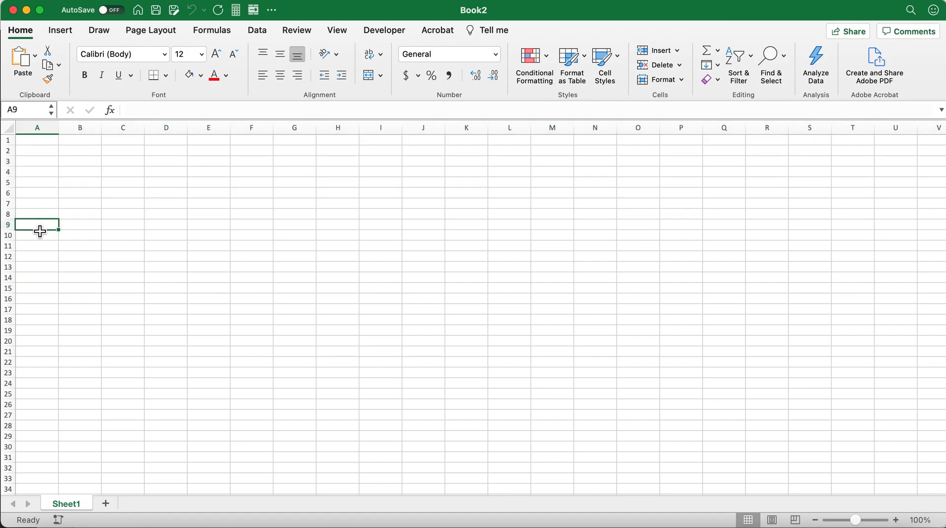
Highlight columns A and B, followed by rows 1, 2 and 3, one at a time.
{"action": "left_click", "coordinate": [40, 131]}
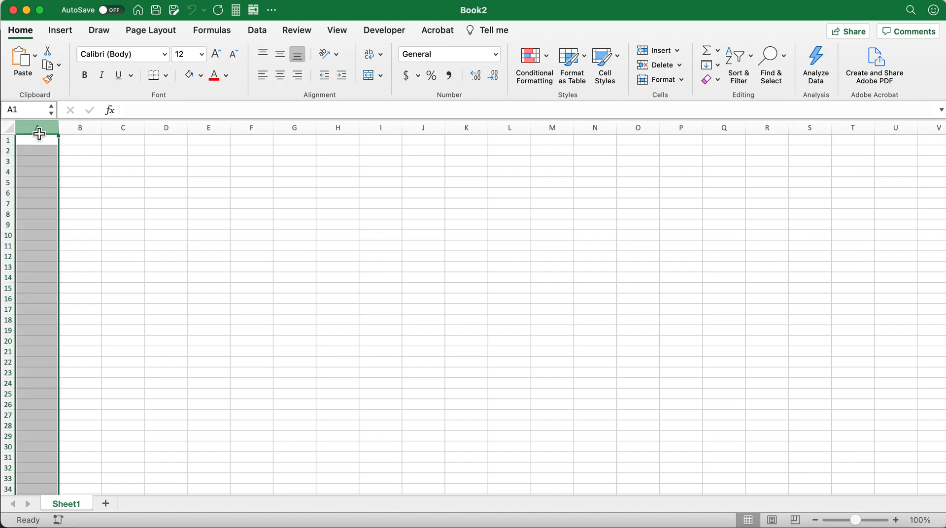
{"action": "left_click", "coordinate": [86, 130]}
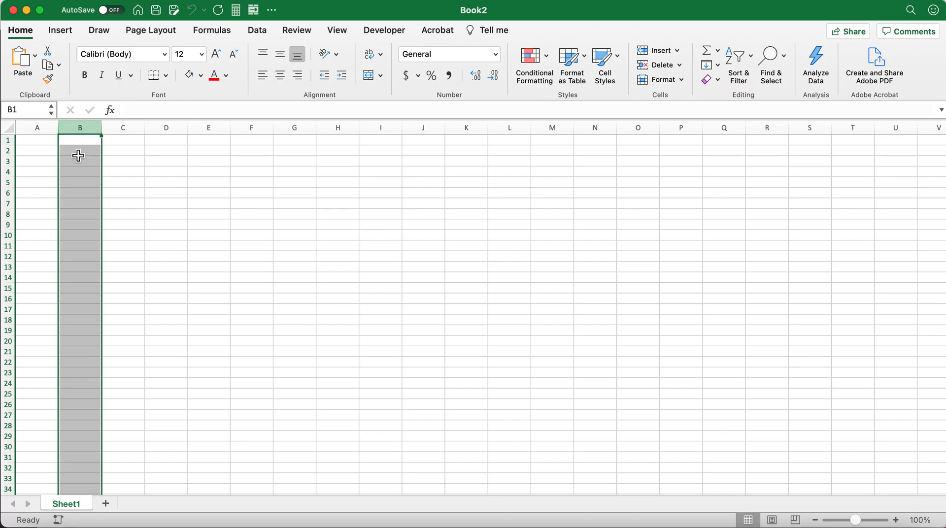
{"action": "left_click", "coordinate": [59, 150]}
{"action": "left_click", "coordinate": [9, 142]}
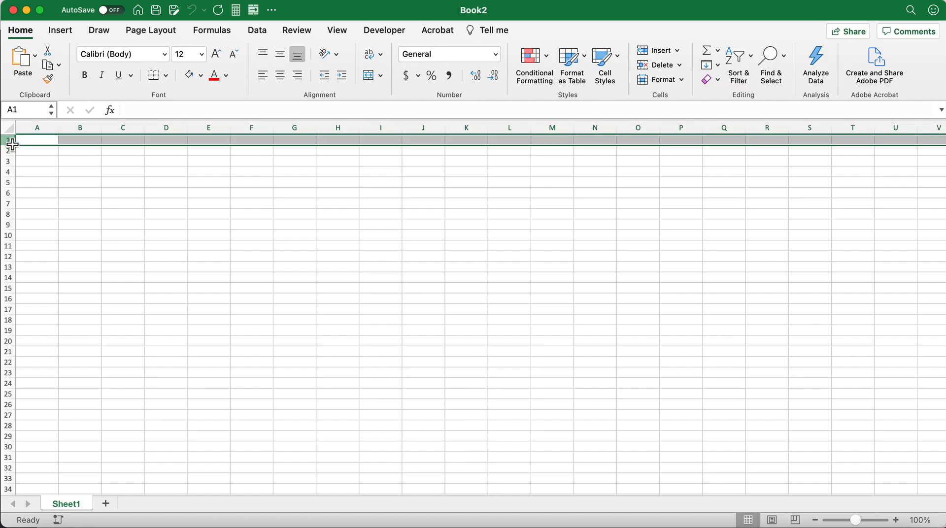
{"action": "left_click", "coordinate": [10, 154]}
{"action": "left_click", "coordinate": [11, 163]}
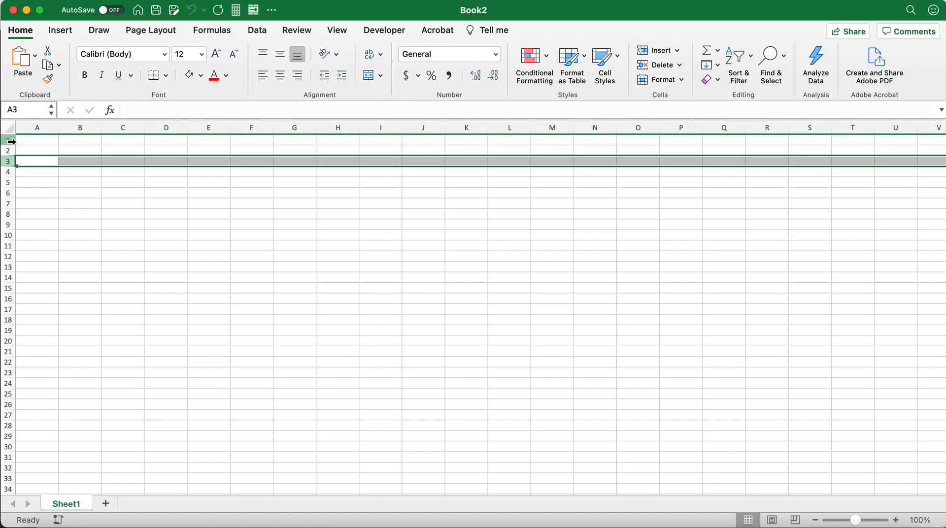
Highlight rows 1 through 7 one after another.
{"action": "left_click", "coordinate": [10, 141]}
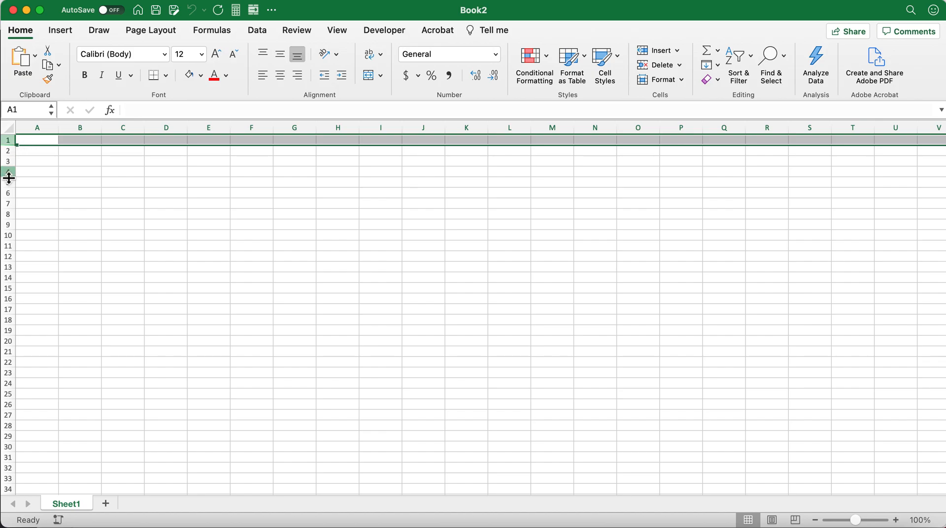
{"action": "left_click", "coordinate": [11, 153]}
{"action": "left_click", "coordinate": [11, 163]}
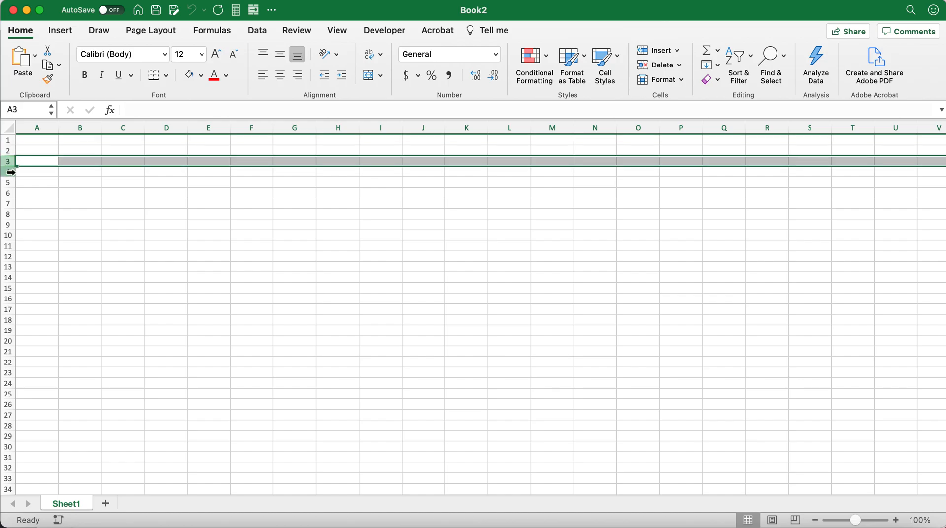
{"action": "left_click", "coordinate": [11, 173]}
{"action": "left_click", "coordinate": [11, 183]}
{"action": "left_click", "coordinate": [11, 194]}
{"action": "left_click", "coordinate": [11, 204]}
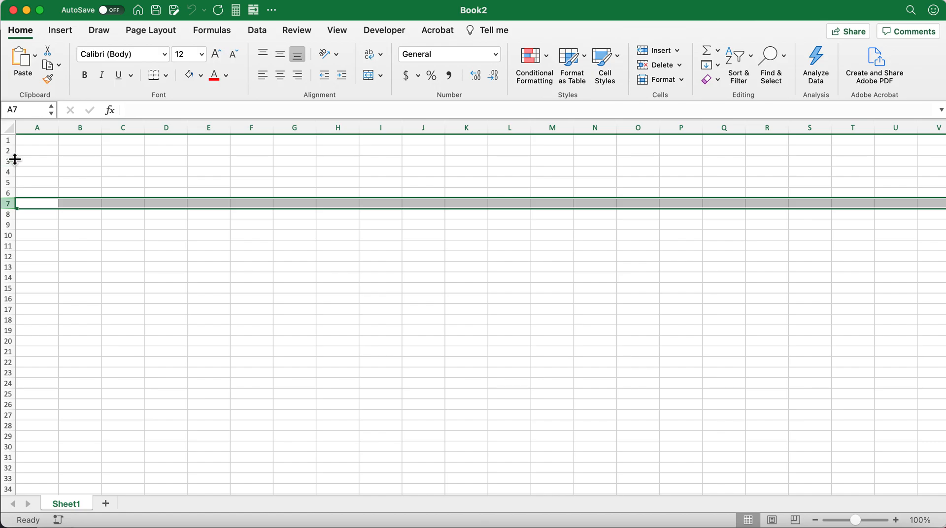
Highlight rows 1, 2 and 3 in turn.
{"action": "left_click", "coordinate": [11, 142]}
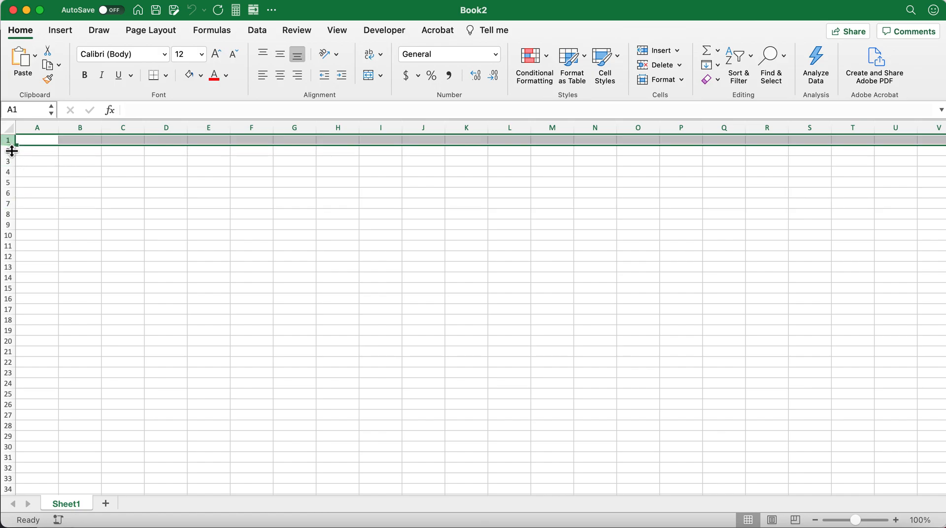
{"action": "left_click", "coordinate": [11, 153]}
{"action": "left_click", "coordinate": [10, 163]}
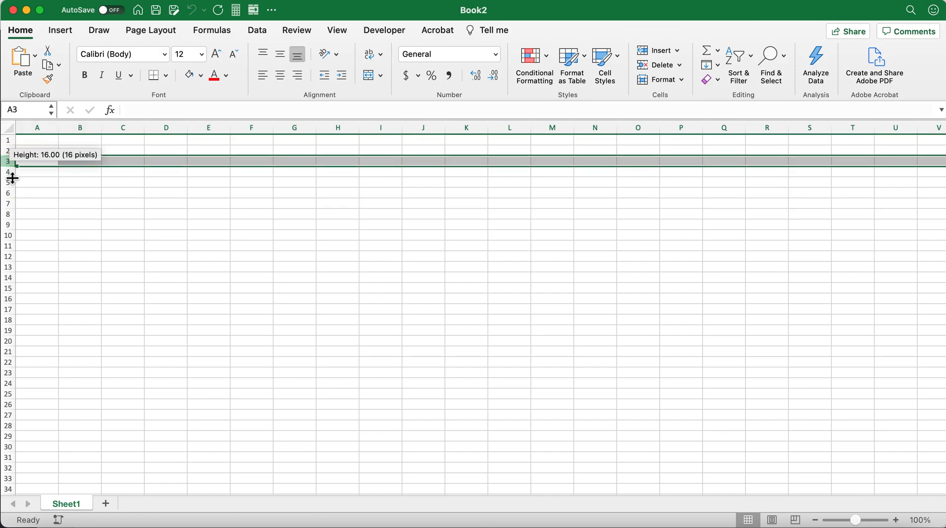
Highlight columns A to C and back to A, ending with cell B1 selected.
{"action": "left_click", "coordinate": [36, 129]}
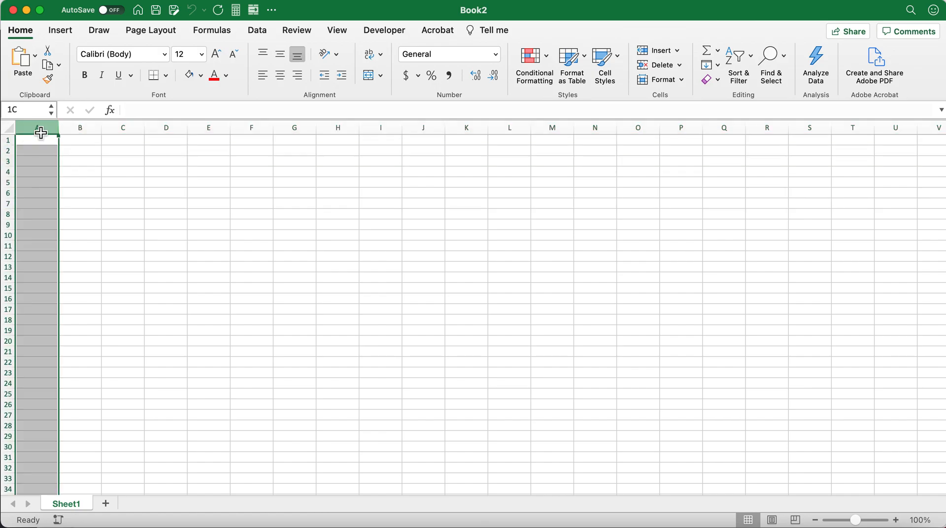
{"action": "left_click", "coordinate": [86, 132]}
{"action": "left_click", "coordinate": [124, 130]}
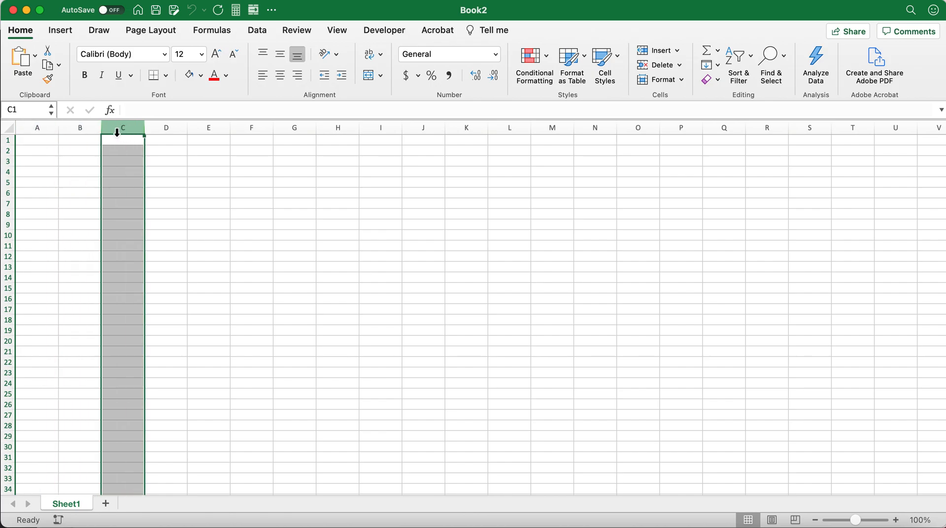
{"action": "left_click", "coordinate": [80, 131]}
{"action": "left_click", "coordinate": [38, 128]}
{"action": "left_click", "coordinate": [80, 169]}
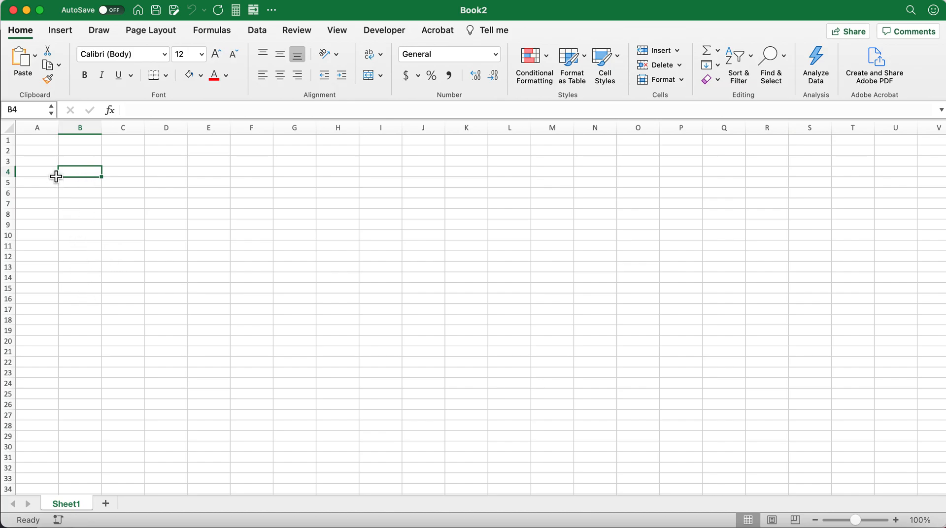
{"action": "left_click", "coordinate": [76, 141]}
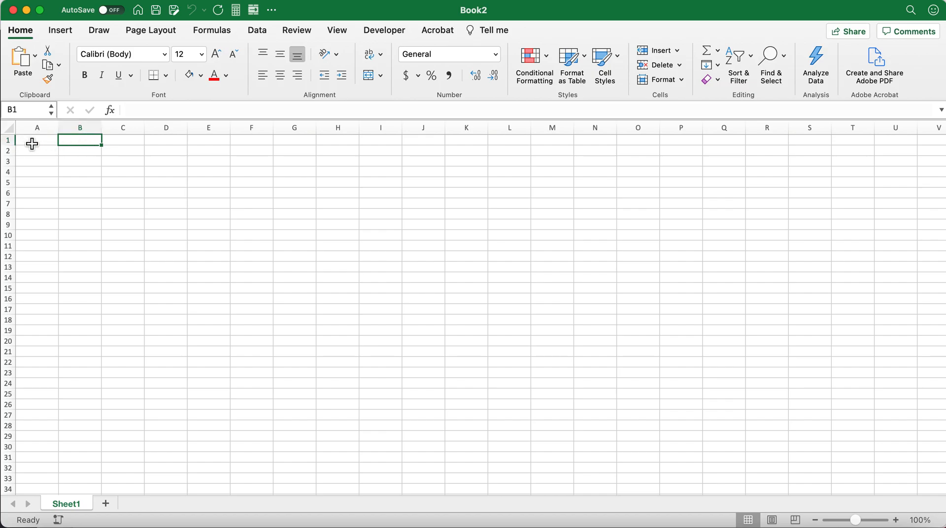
Enter the column heading "Student 1" in cell B1.
{"action": "left_click", "coordinate": [83, 129]}
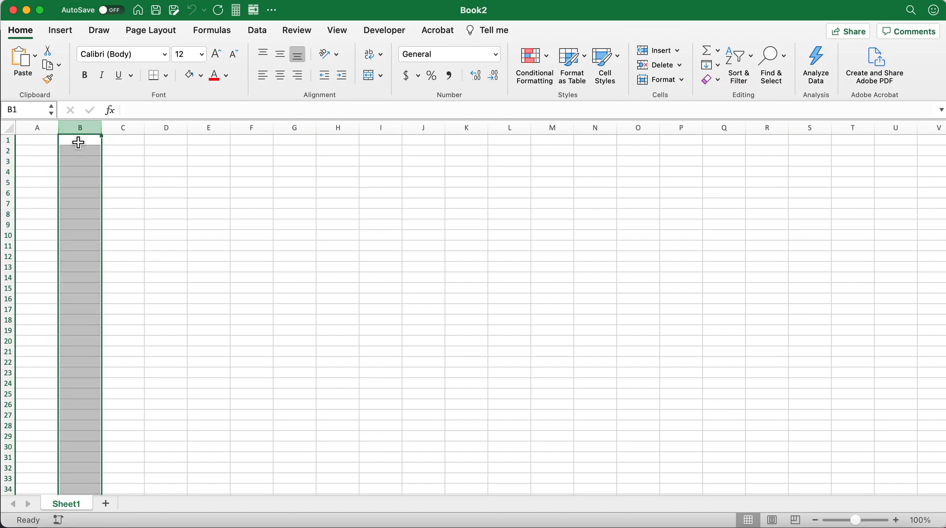
{"action": "left_click", "coordinate": [81, 141]}
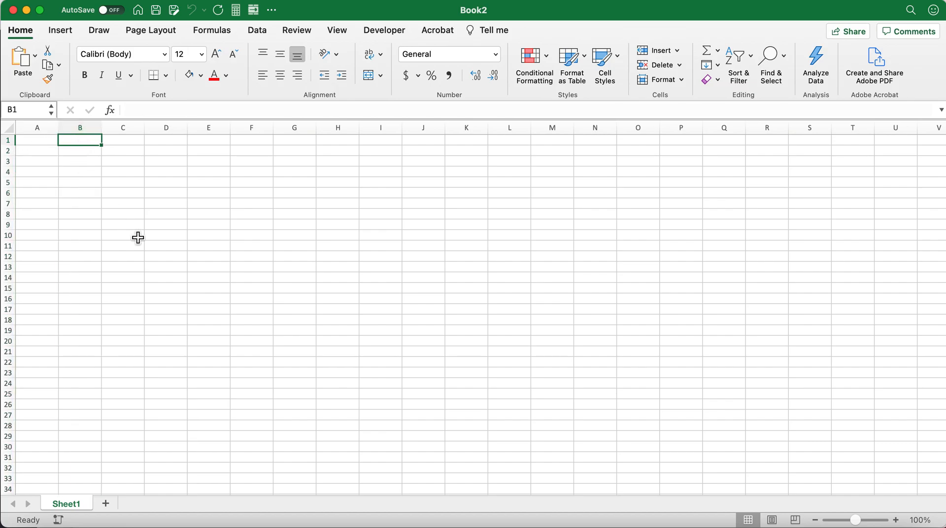
{"action": "type", "text": "Student 1"}
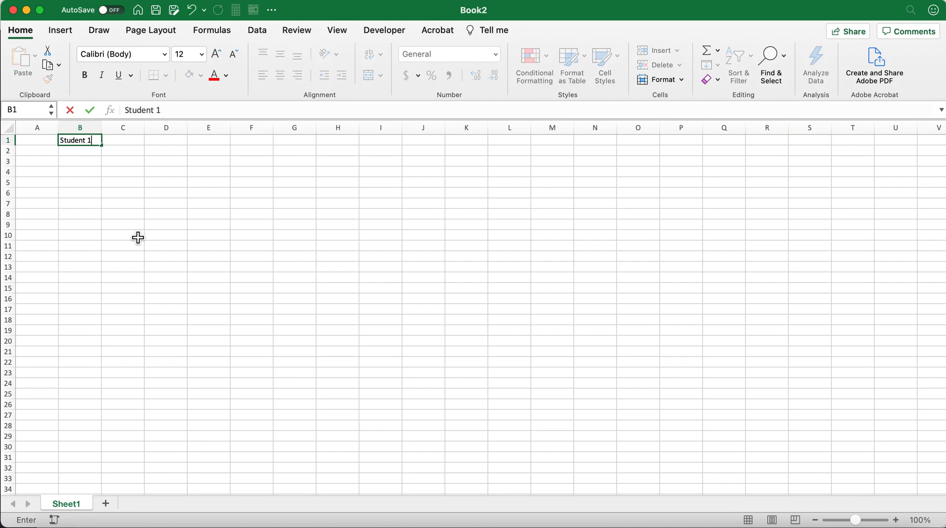
{"action": "key", "text": "Return"}
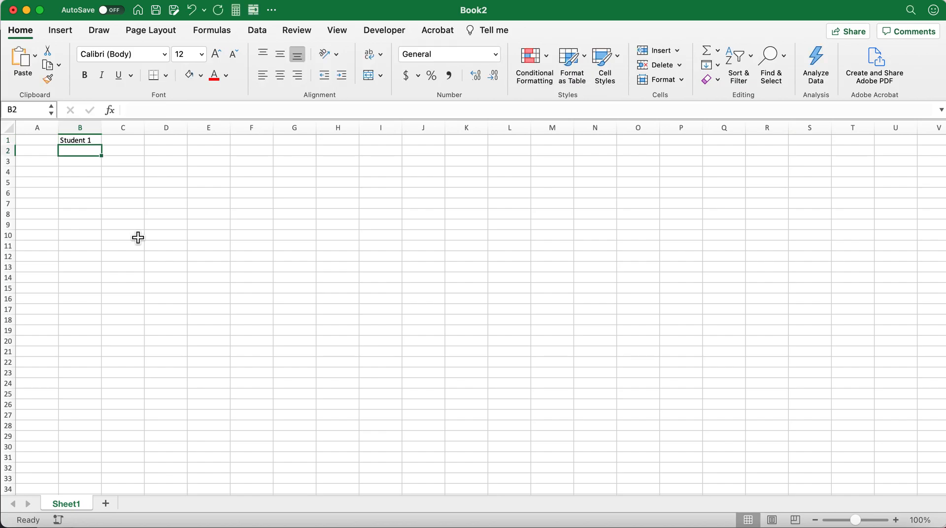
Enter the phase label "Baseline" in cell A2.
{"action": "key", "text": "Down"}
{"action": "key", "text": "Up"}
{"action": "key", "text": "Left"}
{"action": "key", "text": "Right"}
{"action": "key", "text": "Left"}
{"action": "key", "text": "Down"}
{"action": "key", "text": "Down"}
{"action": "key", "text": "Down"}
{"action": "key", "text": "Down"}
{"action": "key", "text": "Down"}
{"action": "key", "text": "Down"}
{"action": "key", "text": "Up"}
{"action": "key", "text": "Up"}
{"action": "key", "text": "Up"}
{"action": "key", "text": "Up"}
{"action": "key", "text": "Up"}
{"action": "key", "text": "Up"}
{"action": "key", "text": "Up"}
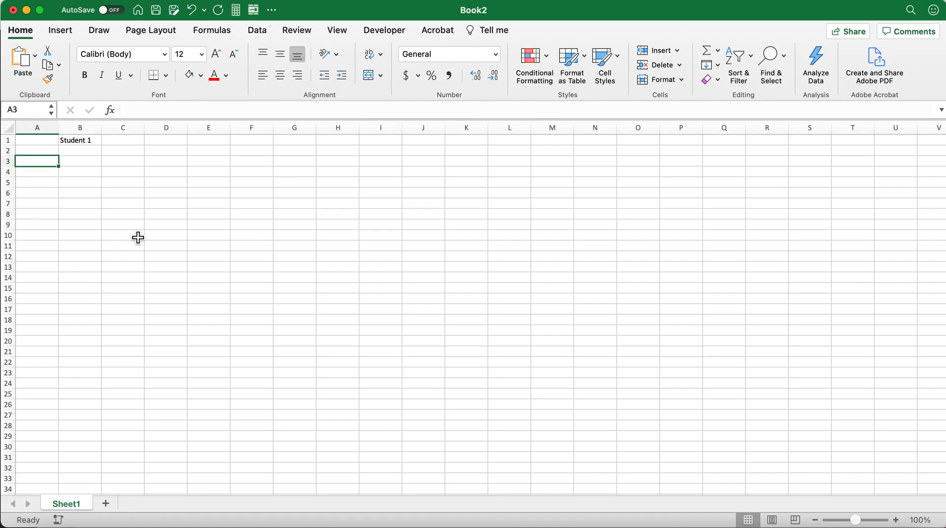
{"action": "key", "text": "Down"}
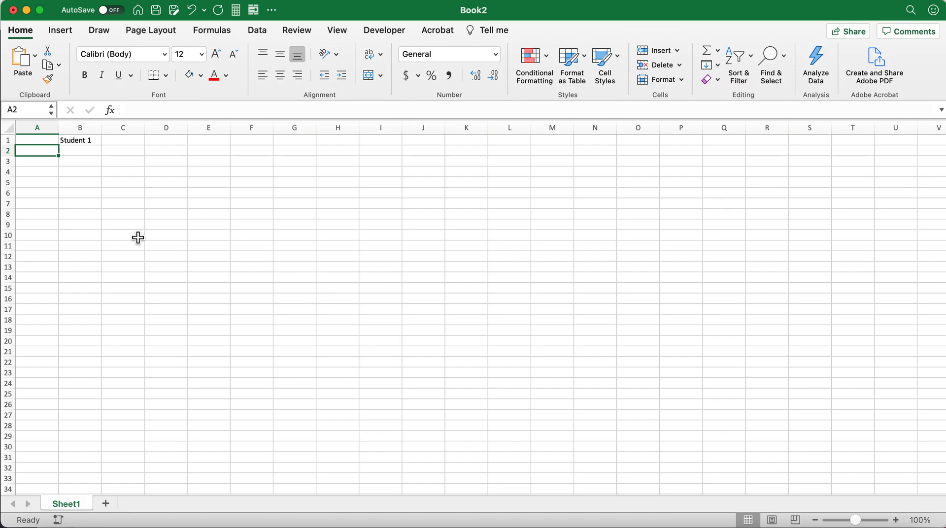
{"action": "type", "text": "Baseline"}
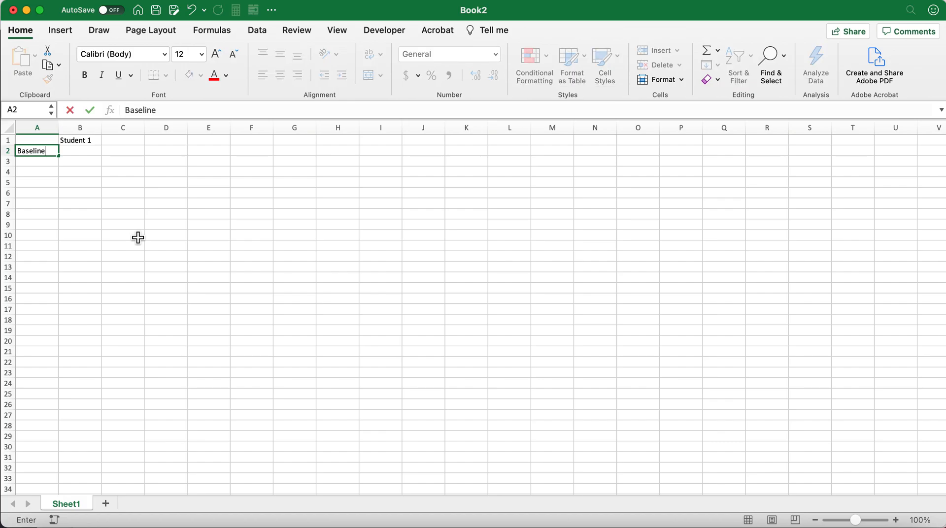
{"action": "key", "text": "Return"}
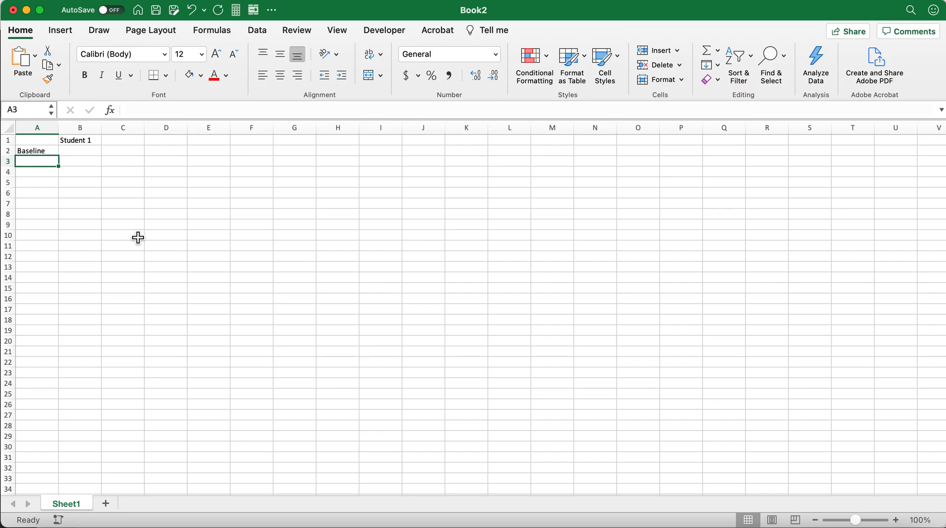
Walk through the cells beneath the Student 1 heading and around the Baseline label, ending on cell B2.
{"action": "key", "text": "Up"}
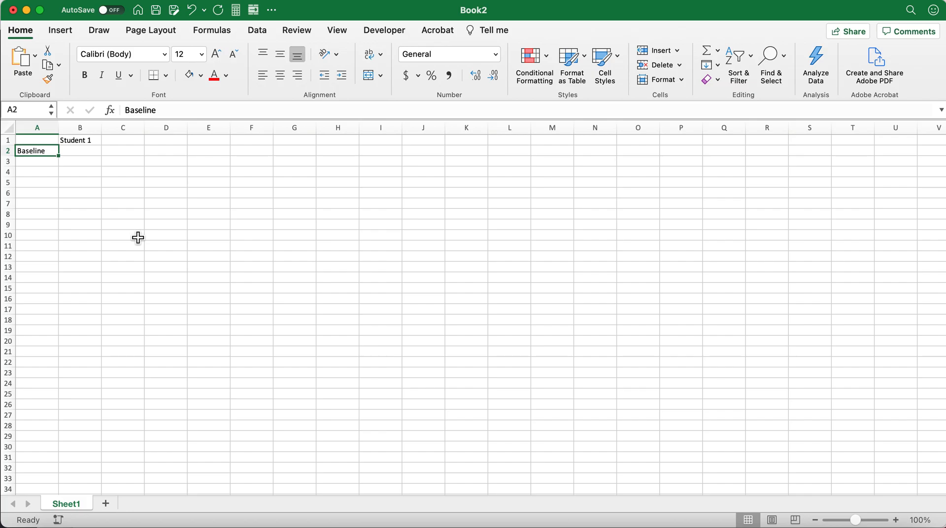
{"action": "key", "text": "Up"}
{"action": "key", "text": "Right"}
{"action": "key", "text": "Down"}
{"action": "key", "text": "Down"}
{"action": "key", "text": "Down"}
{"action": "key", "text": "Down"}
{"action": "key", "text": "Down"}
{"action": "key", "text": "Down"}
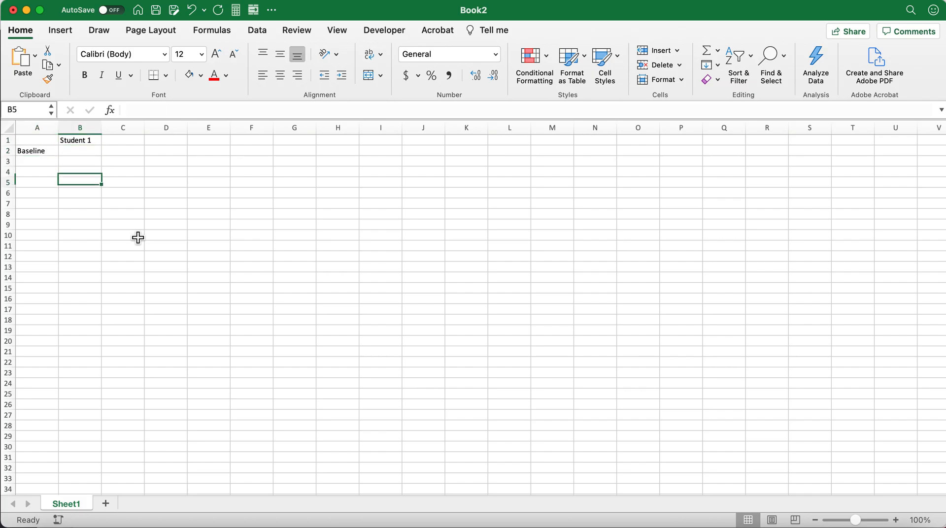
{"action": "key", "text": "Up"}
{"action": "key", "text": "Up"}
{"action": "key", "text": "Up"}
{"action": "key", "text": "Up"}
{"action": "key", "text": "Up"}
{"action": "key", "text": "Left"}
{"action": "key", "text": "Up"}
{"action": "key", "text": "Right"}
{"action": "key", "text": "Down"}
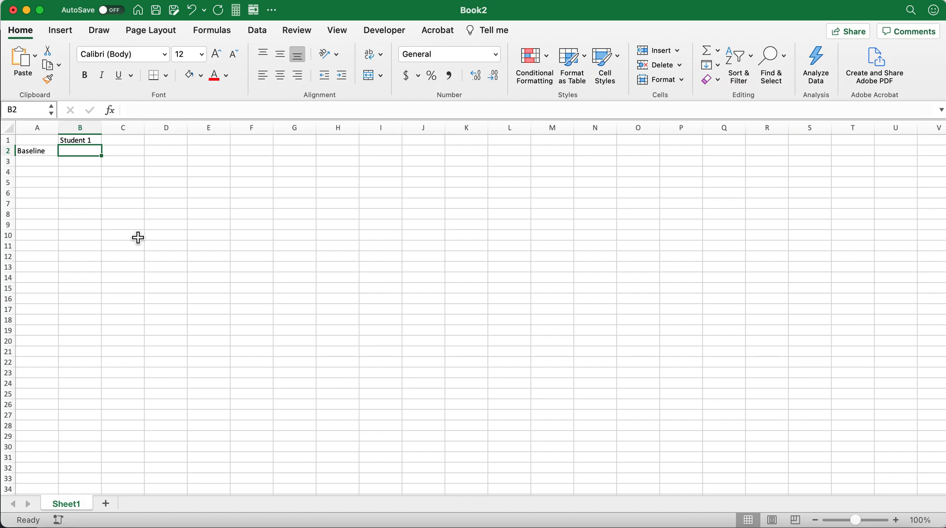
Enter the baseline scores 1, 2, 1, 0 and 2 in cells B2 to B6.
{"action": "type", "text": "1"}
{"action": "key", "text": "Return"}
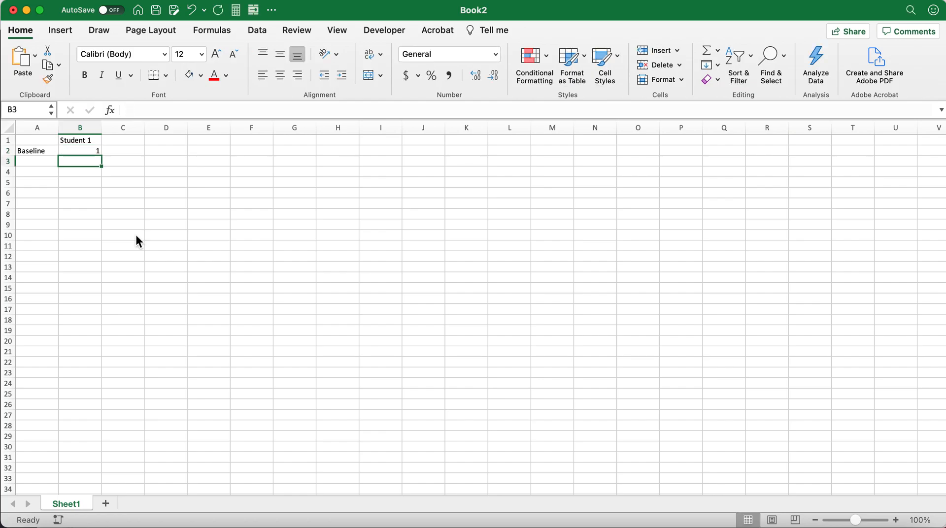
{"action": "type", "text": "2"}
{"action": "key", "text": "Return"}
{"action": "type", "text": "1"}
{"action": "key", "text": "Return"}
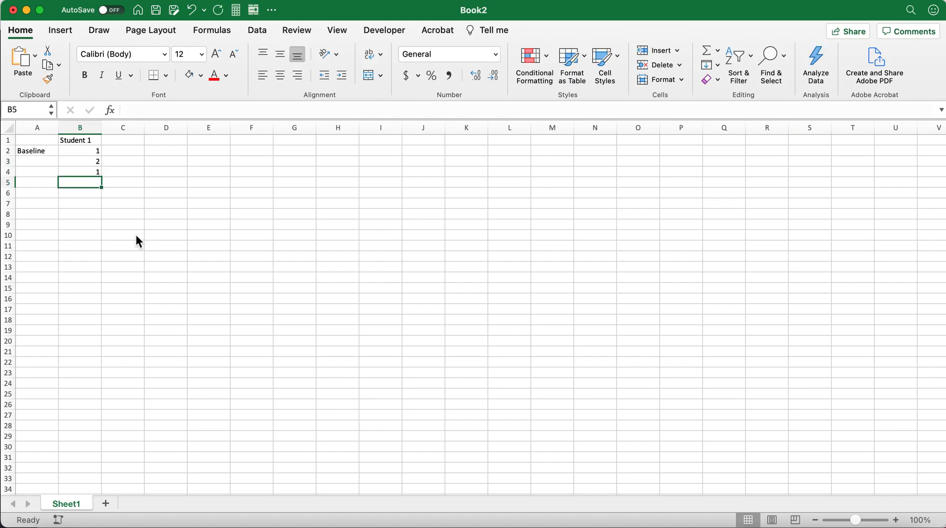
{"action": "type", "text": "0"}
{"action": "key", "text": "Return"}
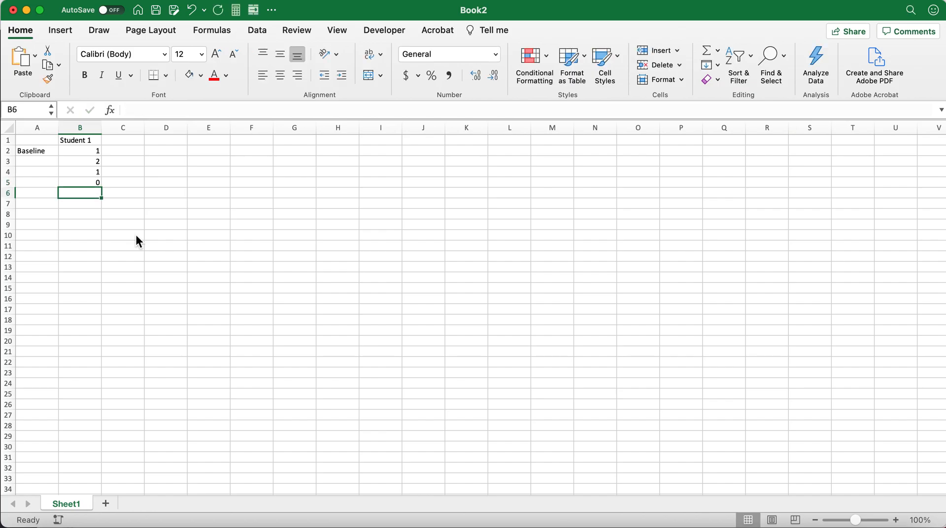
{"action": "type", "text": "2"}
{"action": "key", "text": "Return"}
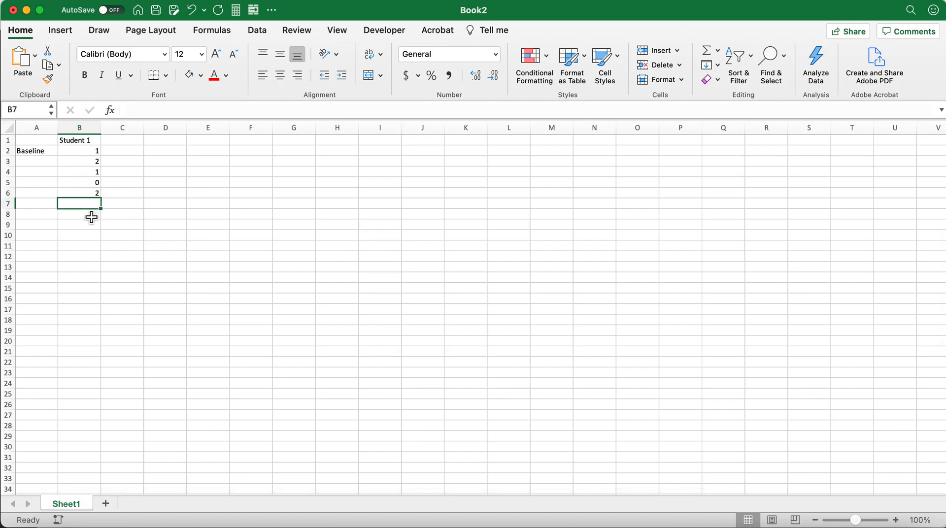
Enter the phase label "Intervention" in cell A7 and widen column A slightly to fit it.
{"action": "left_click", "coordinate": [39, 207]}
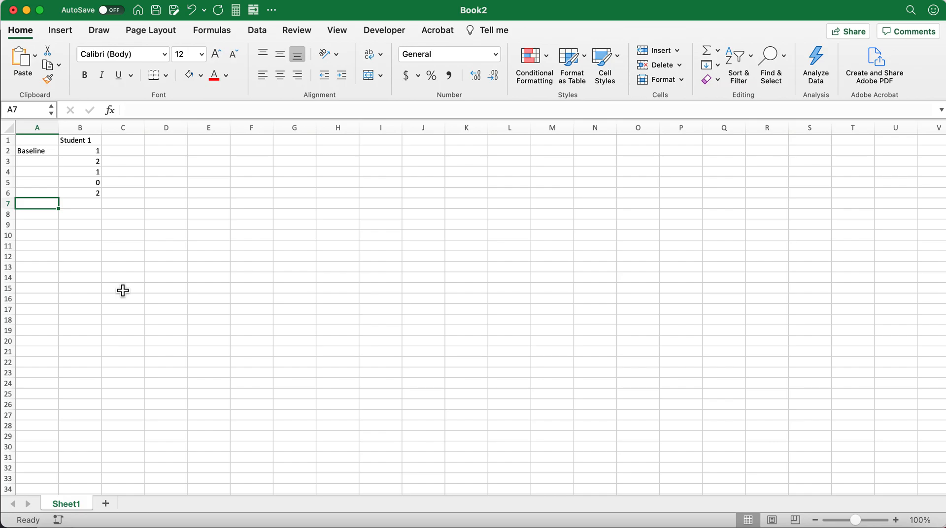
{"action": "type", "text": "Intervention"}
{"action": "key", "text": "Return"}
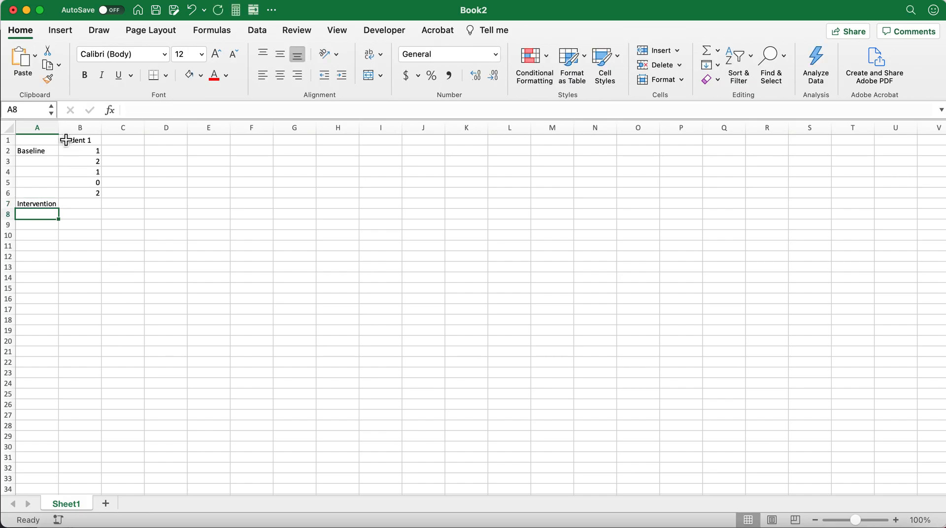
{"action": "left_click_drag", "start_coordinate": [58, 128], "coordinate": [60, 129]}
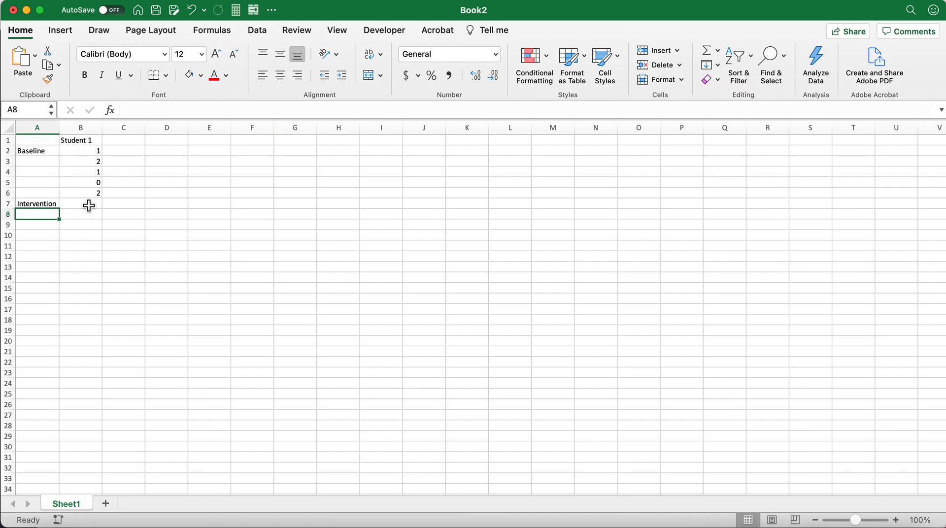
Enter the intervention scores 2, 3, 4, 5 and 7 in cells B7 to B11.
{"action": "left_click", "coordinate": [88, 206]}
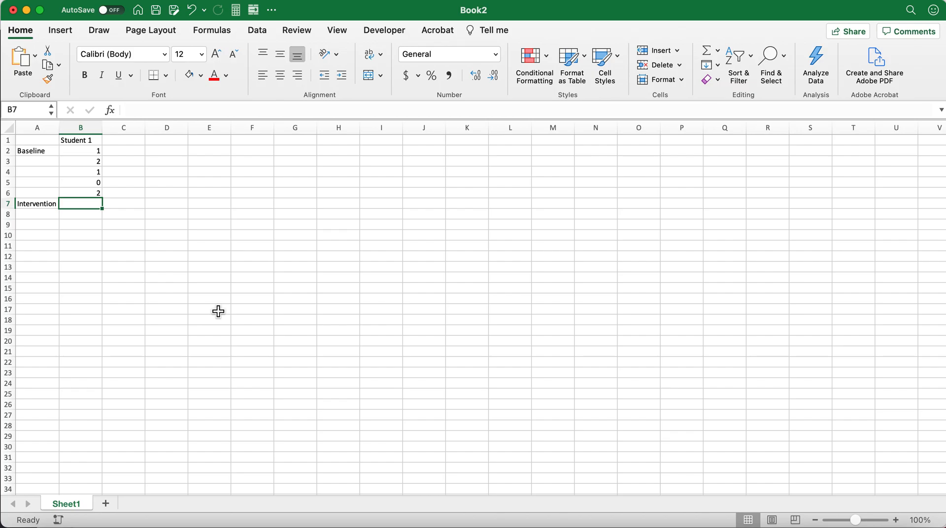
{"action": "type", "text": "2"}
{"action": "key", "text": "Return"}
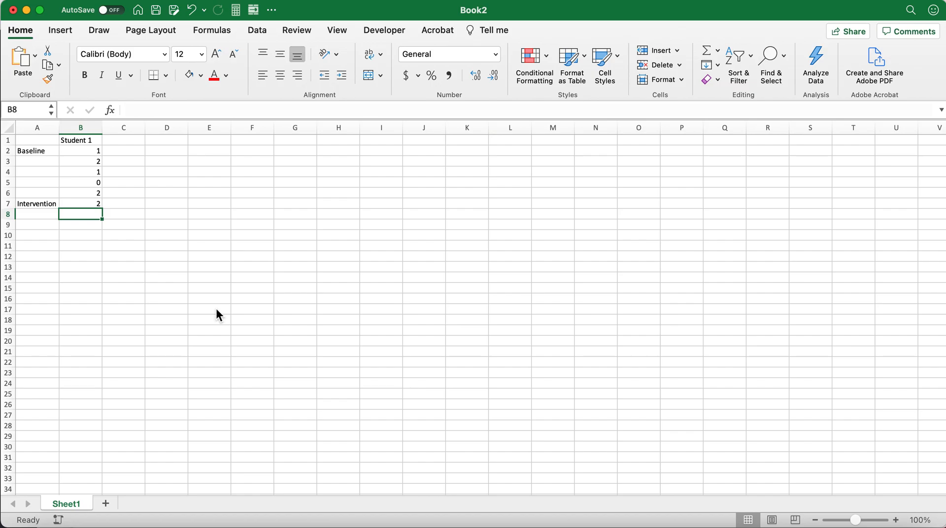
{"action": "type", "text": "3"}
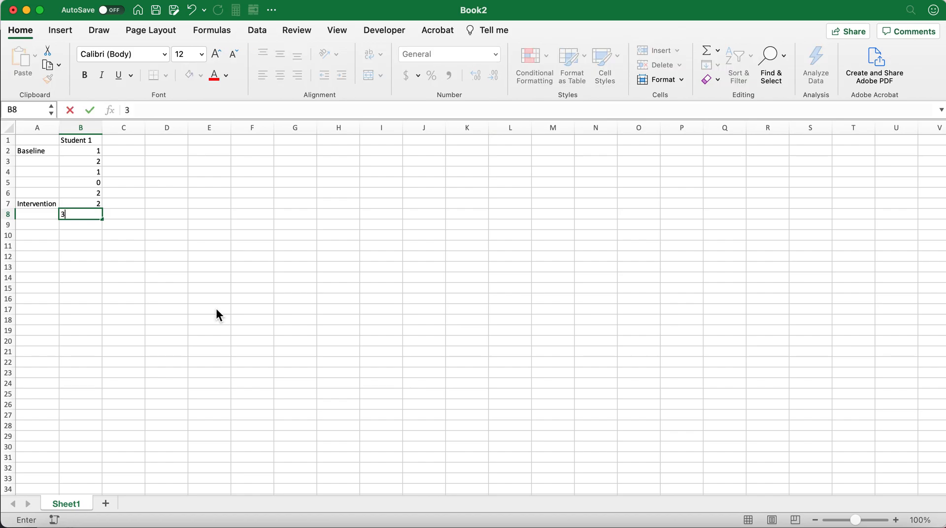
{"action": "key", "text": "Return"}
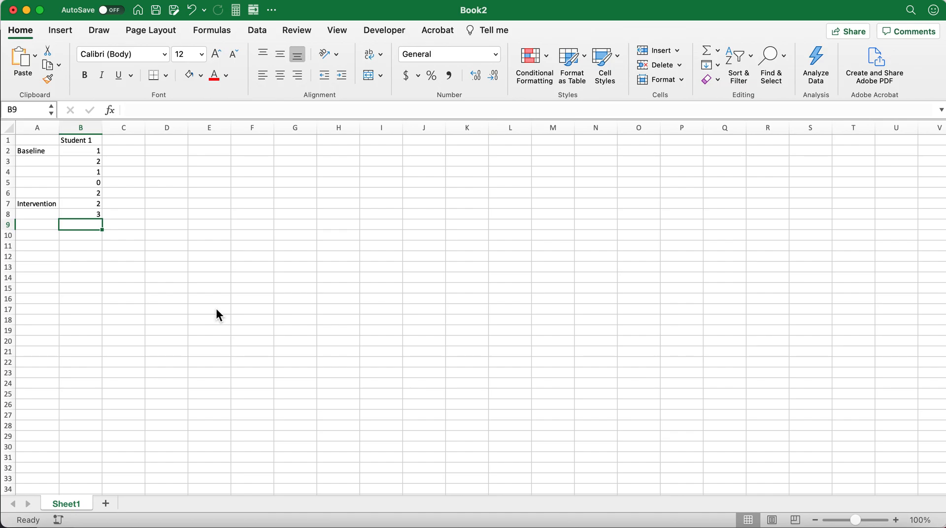
{"action": "type", "text": "4"}
{"action": "key", "text": "Return"}
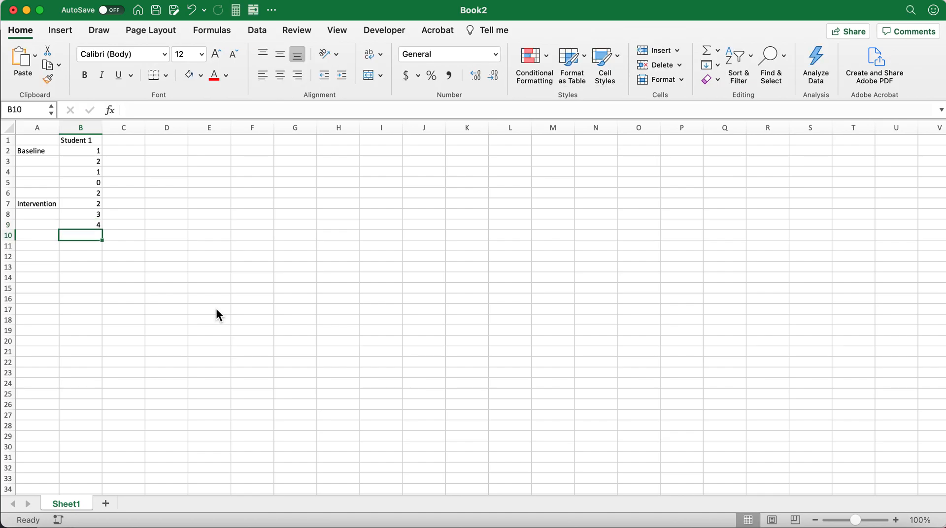
{"action": "key", "text": "Return"}
{"action": "key", "text": "Up"}
{"action": "type", "text": "5"}
{"action": "key", "text": "Return"}
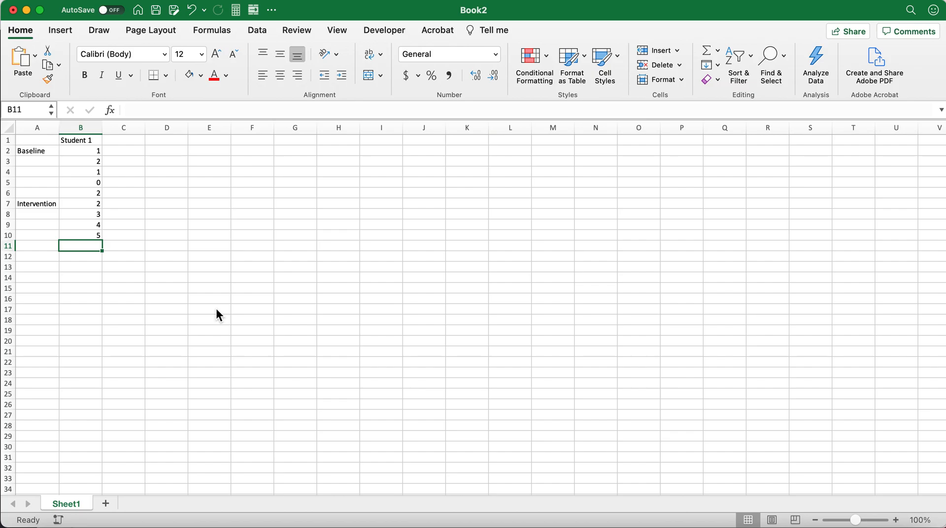
{"action": "type", "text": "7"}
{"action": "key", "text": "Return"}
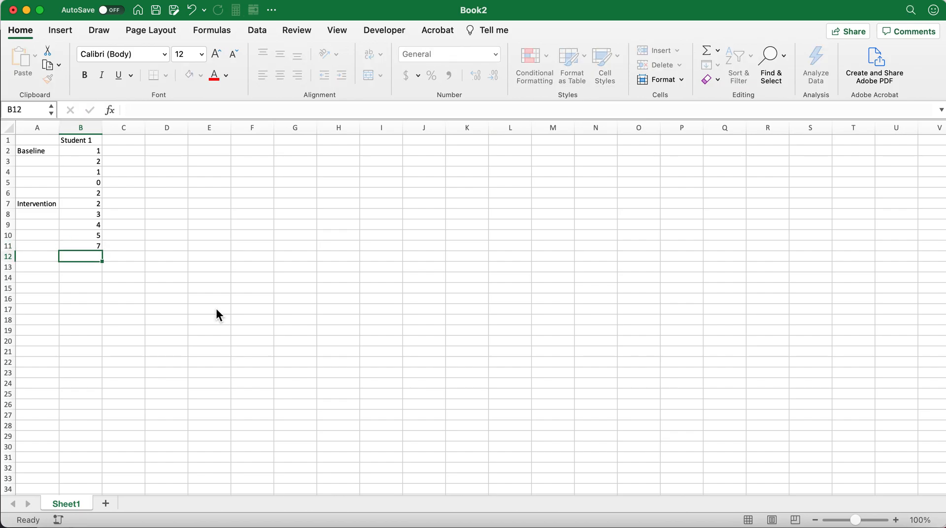
Review the Intervention label and its Student 1 scores cell by cell, ending on cell B12.
{"action": "key", "text": "Up"}
{"action": "key", "text": "Up"}
{"action": "key", "text": "Up"}
{"action": "key", "text": "Up"}
{"action": "key", "text": "Up"}
{"action": "key", "text": "Down"}
{"action": "key", "text": "Down"}
{"action": "key", "text": "Down"}
{"action": "key", "text": "Down"}
{"action": "key", "text": "Down"}
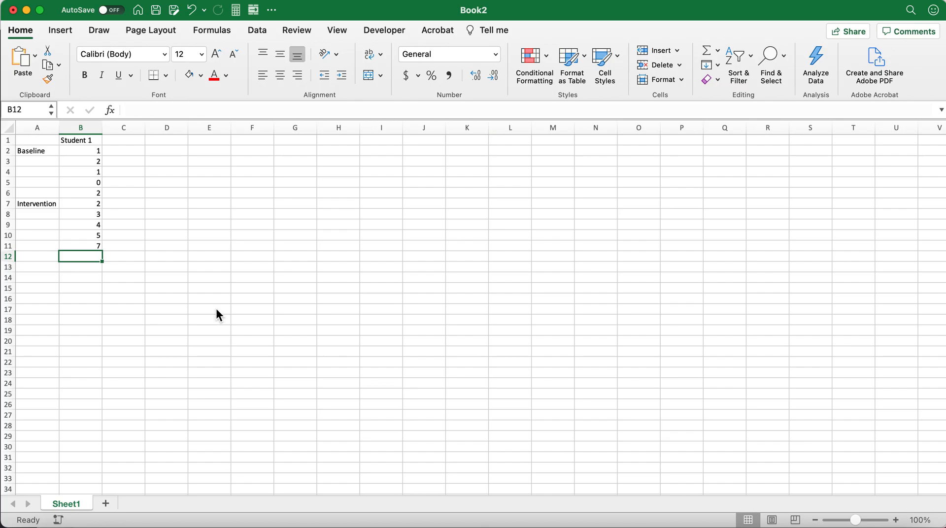
{"action": "key", "text": "Left"}
{"action": "key", "text": "Up"}
{"action": "key", "text": "Up"}
{"action": "key", "text": "Up"}
{"action": "key", "text": "Up"}
{"action": "key", "text": "Up"}
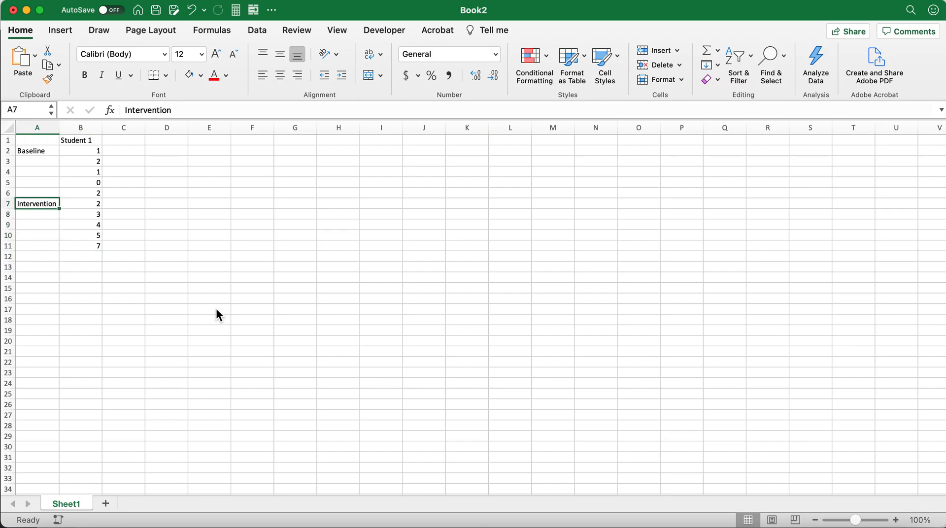
{"action": "key", "text": "Down"}
{"action": "key", "text": "Down"}
{"action": "key", "text": "Down"}
{"action": "key", "text": "Down"}
{"action": "key", "text": "Down"}
{"action": "key", "text": "Up"}
{"action": "key", "text": "Up"}
{"action": "key", "text": "Up"}
{"action": "key", "text": "Up"}
{"action": "key", "text": "Up"}
{"action": "key", "text": "Right"}
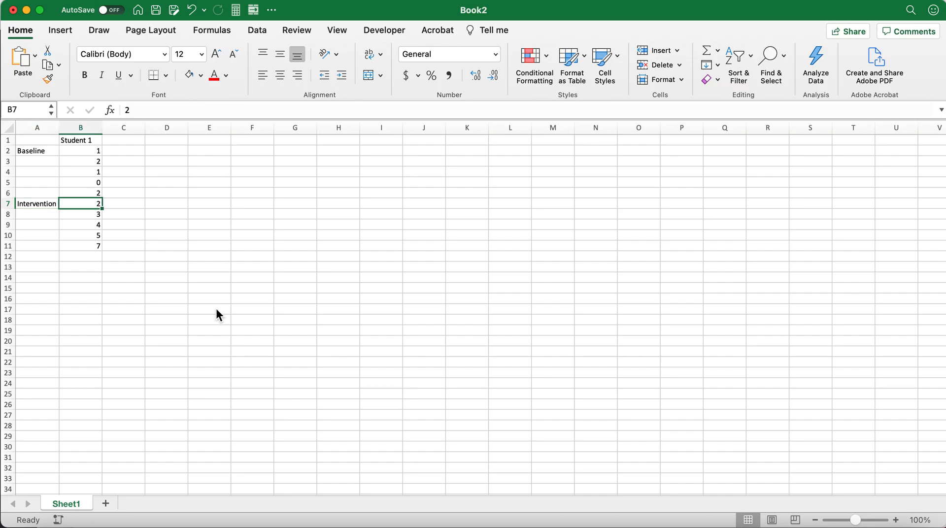
{"action": "key", "text": "Down"}
{"action": "key", "text": "Down"}
{"action": "key", "text": "Down"}
{"action": "key", "text": "Down"}
{"action": "key", "text": "Down"}
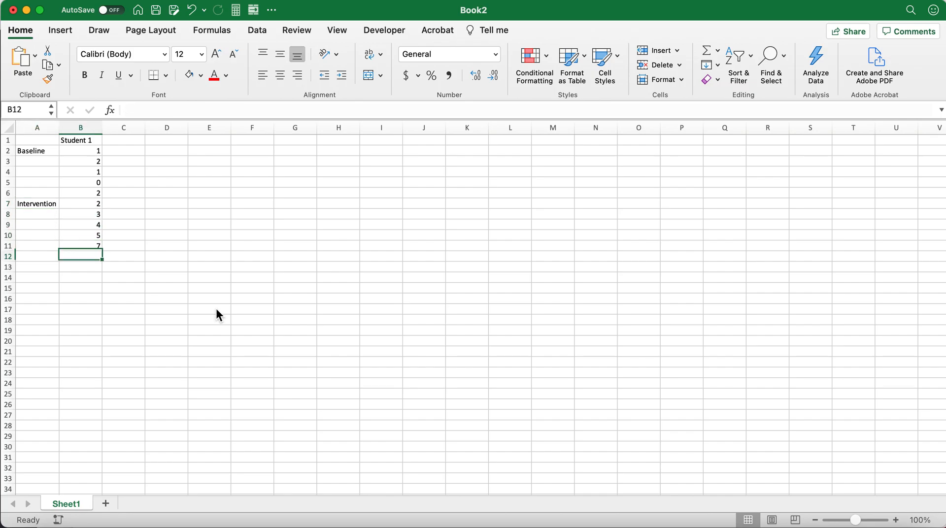
Enter the phase label "Baseline2" in cell A12.
{"action": "key", "text": "Left"}
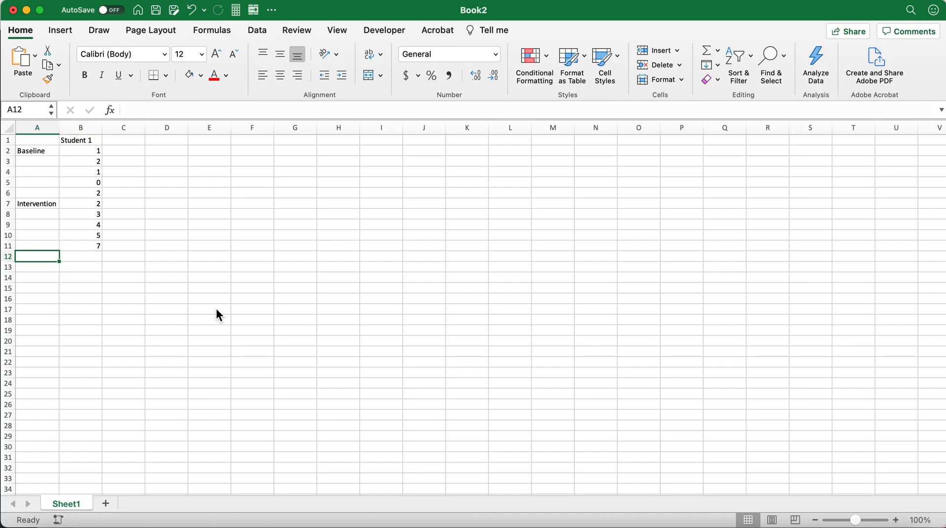
{"action": "type", "text": "Basei"}
{"action": "key", "text": "BackSpace"}
{"action": "type", "text": "line2"}
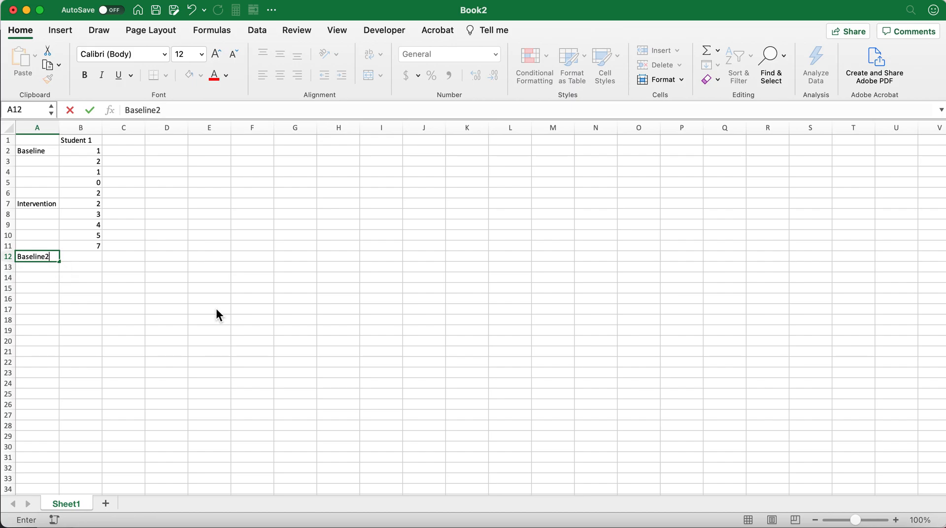
{"action": "key", "text": "Return"}
Enter the second baseline scores 4, 3, 2 and 2 in cells B12 to B15.
{"action": "key", "text": "Up"}
{"action": "key", "text": "Right"}
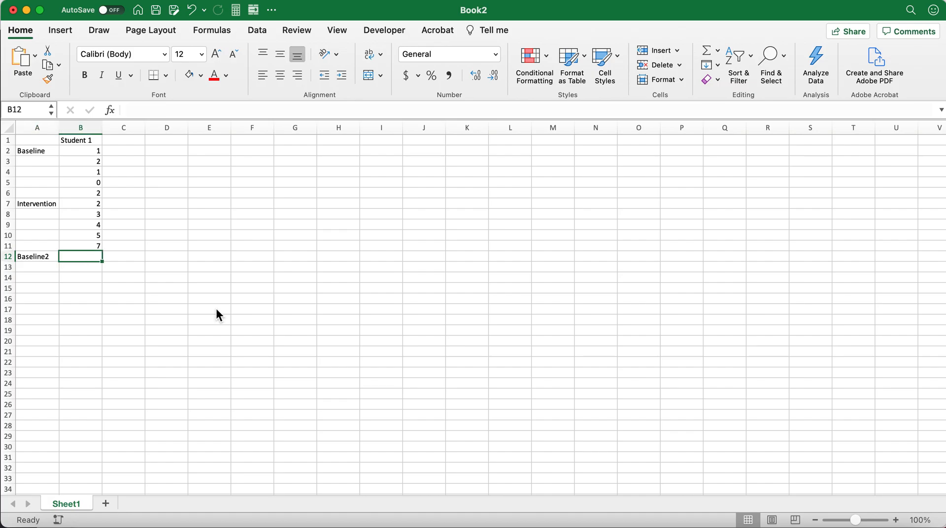
{"action": "type", "text": "4"}
{"action": "key", "text": "Return"}
{"action": "type", "text": "3"}
{"action": "key", "text": "Return"}
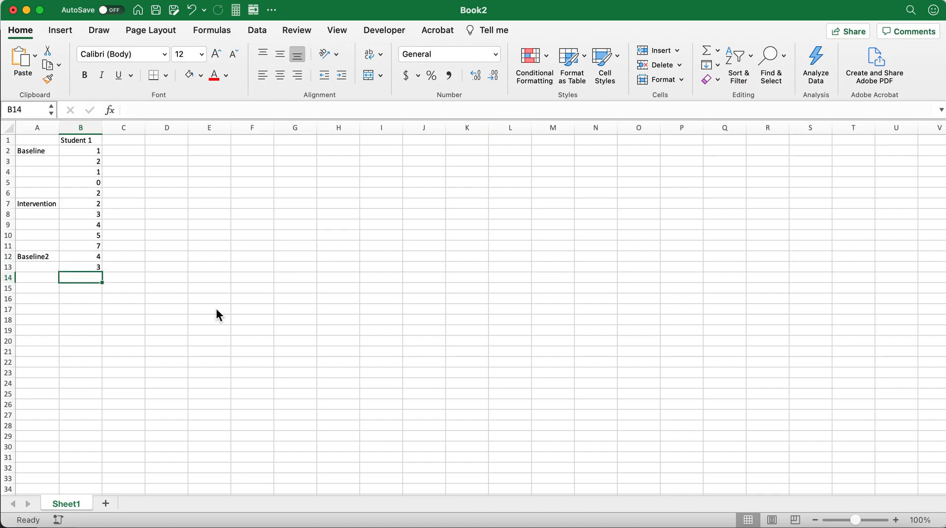
{"action": "type", "text": "2"}
{"action": "key", "text": "Return"}
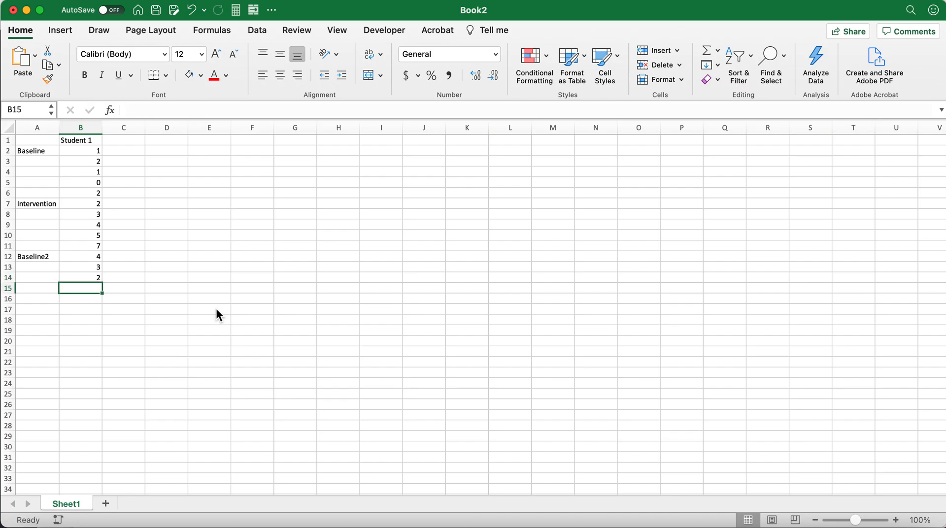
{"action": "type", "text": "2"}
{"action": "key", "text": "Return"}
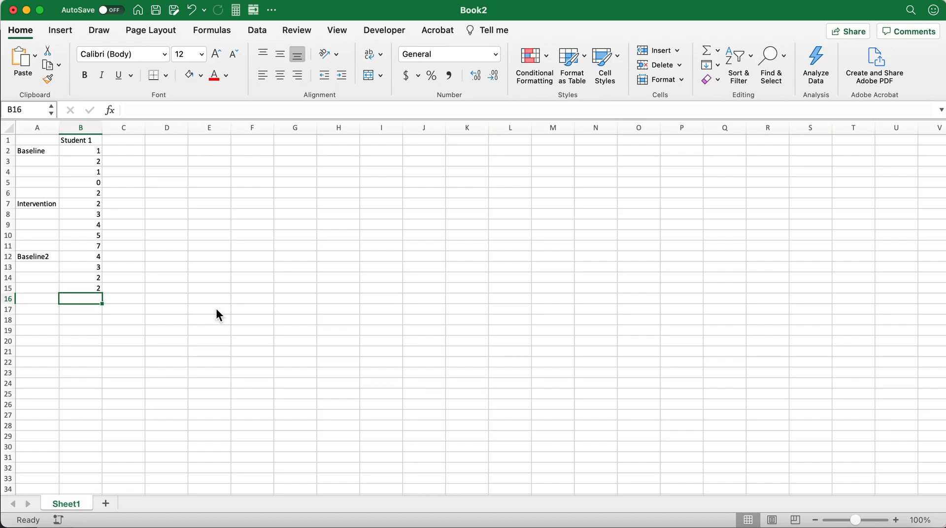
Enter the last second baseline score, 2, in cell B16.
{"action": "type", "text": "2"}
{"action": "key", "text": "Return"}
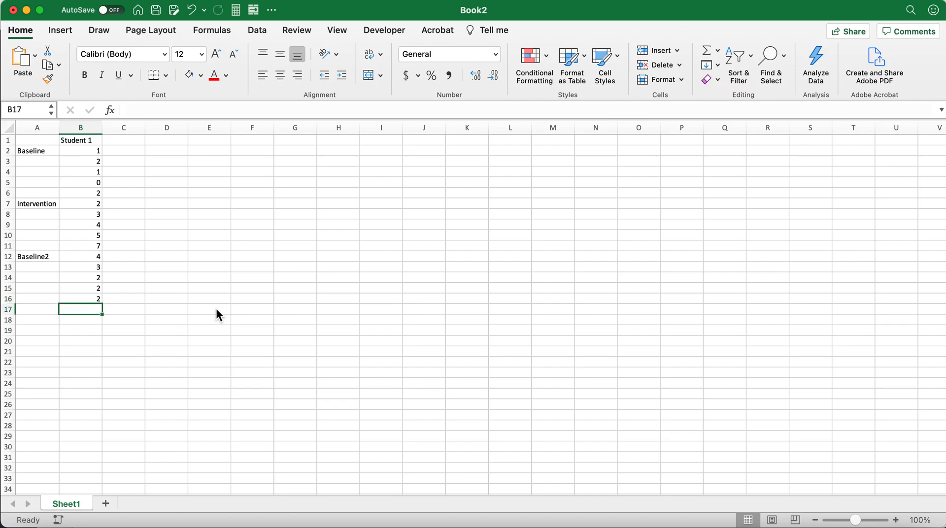
Review the Baseline2 scores cell by cell, ending on cell A17.
{"action": "key", "text": "Up"}
{"action": "key", "text": "Up"}
{"action": "key", "text": "Up"}
{"action": "key", "text": "Up"}
{"action": "key", "text": "Up"}
{"action": "key", "text": "Down"}
{"action": "key", "text": "Down"}
{"action": "key", "text": "Down"}
{"action": "key", "text": "Down"}
{"action": "key", "text": "Down"}
{"action": "key", "text": "Left"}
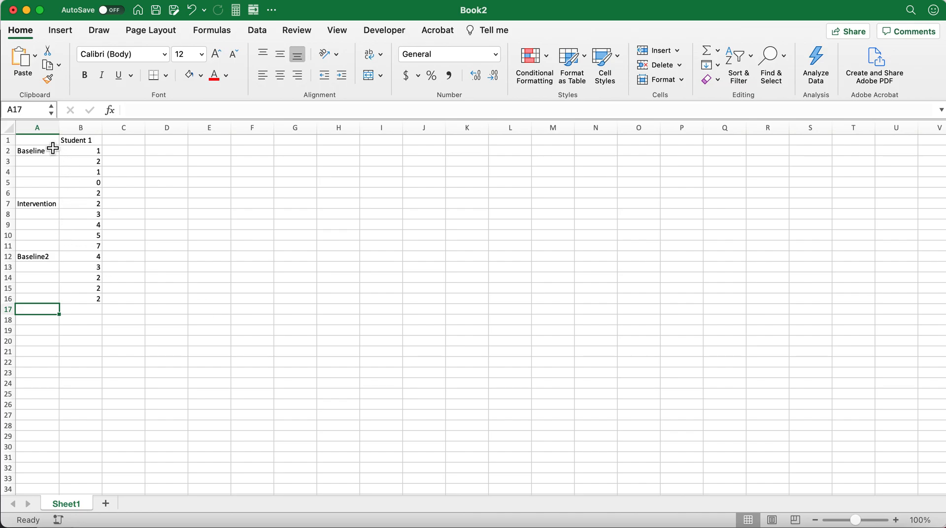
Insert a 2-D Line with Markers chart from the Student 1 scores in B2:B16.
{"action": "left_click", "coordinate": [84, 151]}
{"action": "left_click_drag", "start_coordinate": [84, 156], "coordinate": [86, 302]}
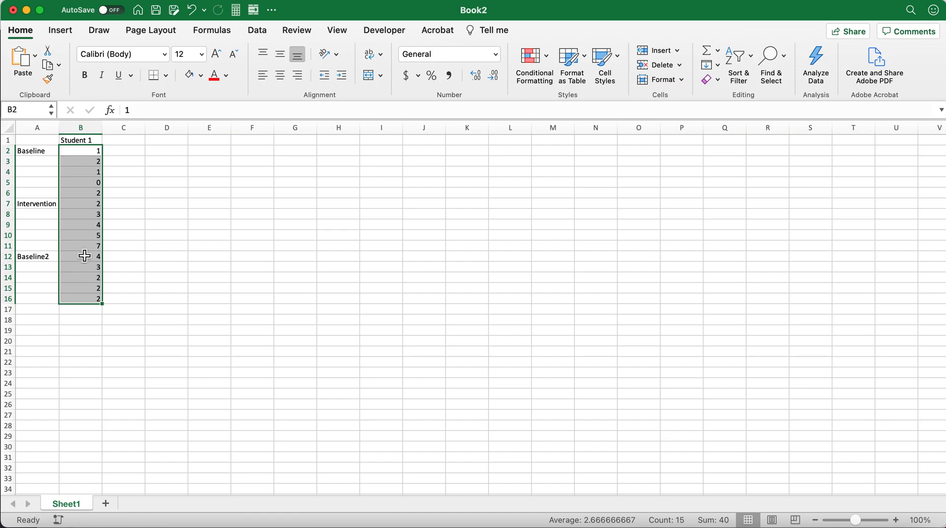
{"action": "left_click", "coordinate": [61, 31]}
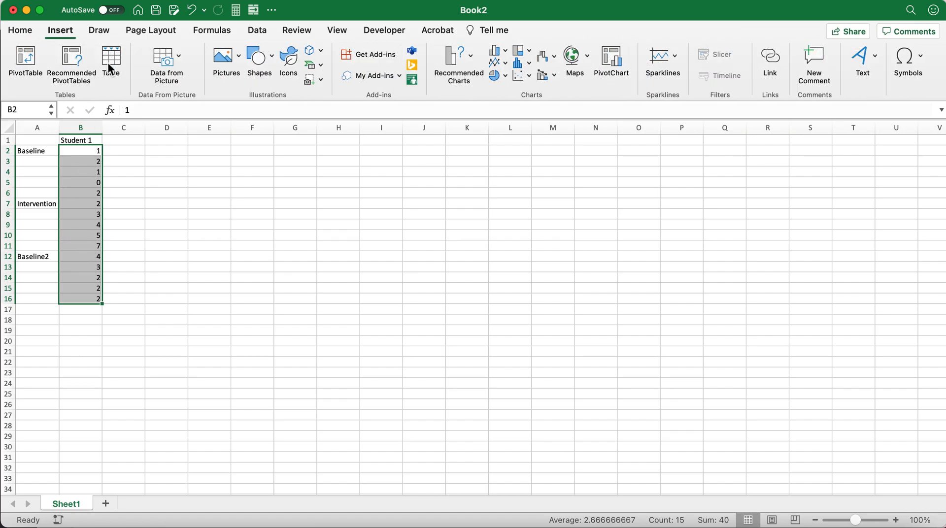
{"action": "left_click", "coordinate": [507, 69]}
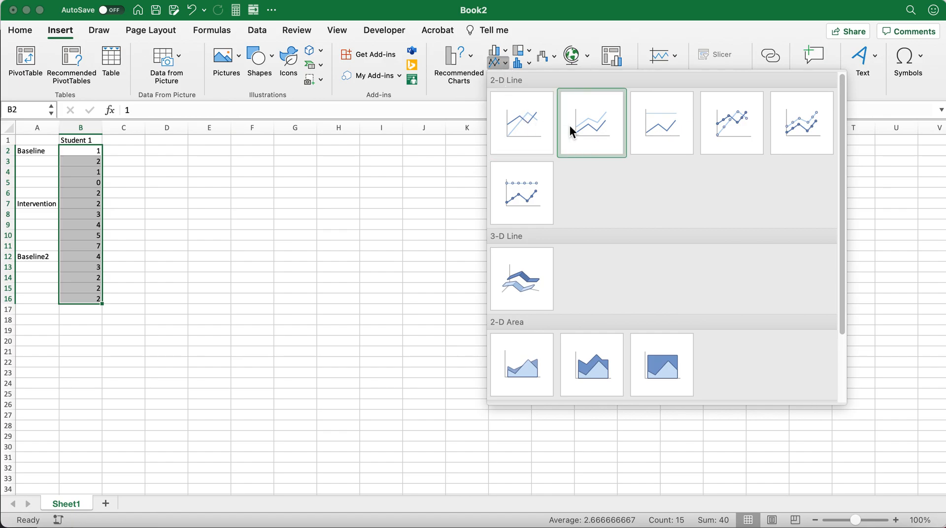
{"action": "left_click", "coordinate": [736, 122]}
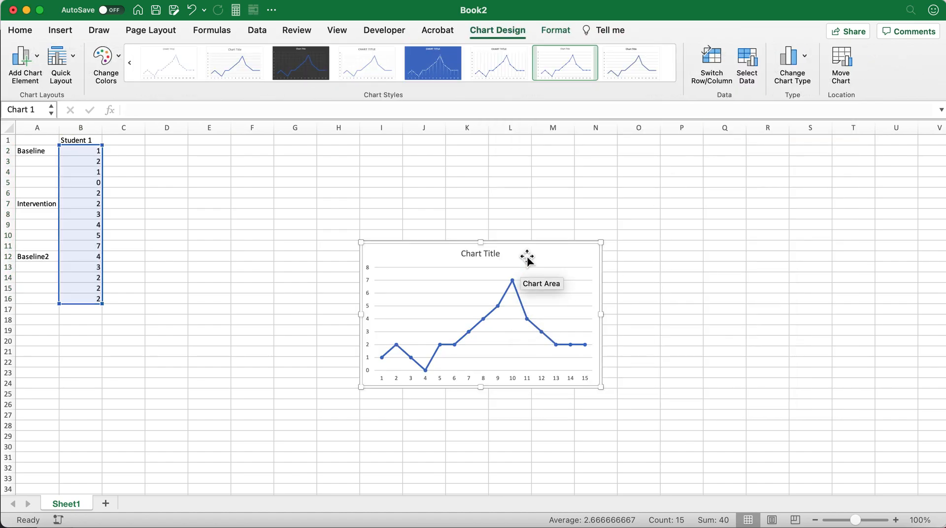
Move the chart beside the scores and enlarge it to span about columns D to K and rows 7 to 23.
{"action": "left_click_drag", "start_coordinate": [528, 248], "coordinate": [352, 200]}
{"action": "left_click_drag", "start_coordinate": [420, 340], "coordinate": [484, 382]}
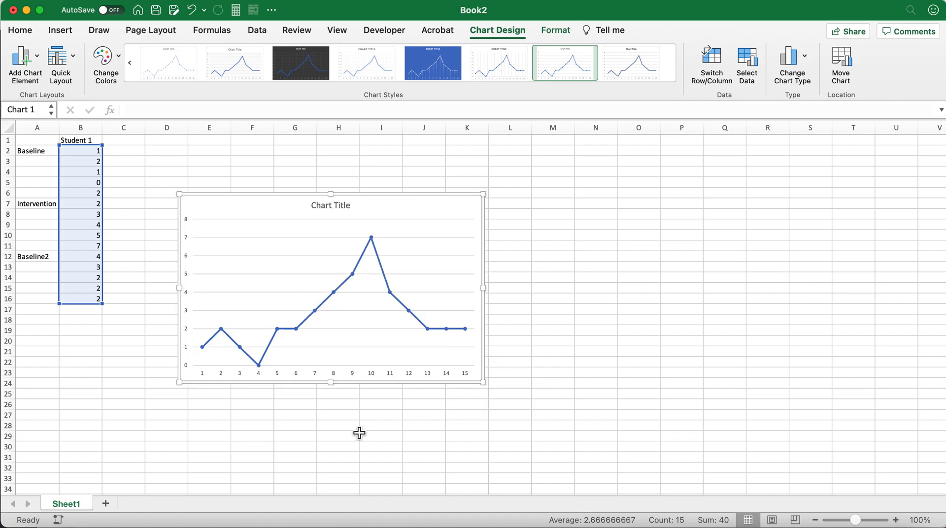
{"action": "left_click", "coordinate": [304, 433]}
{"action": "left_click", "coordinate": [295, 290]}
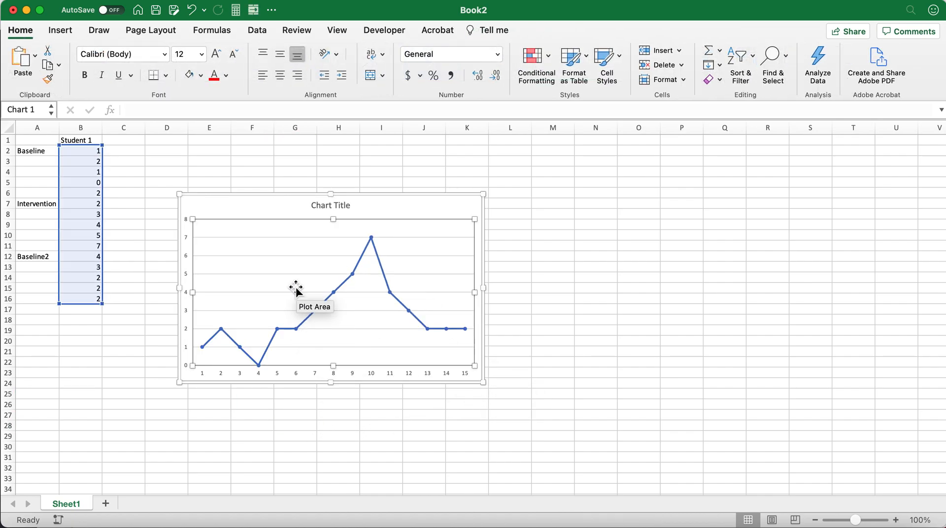
{"action": "left_click", "coordinate": [282, 205]}
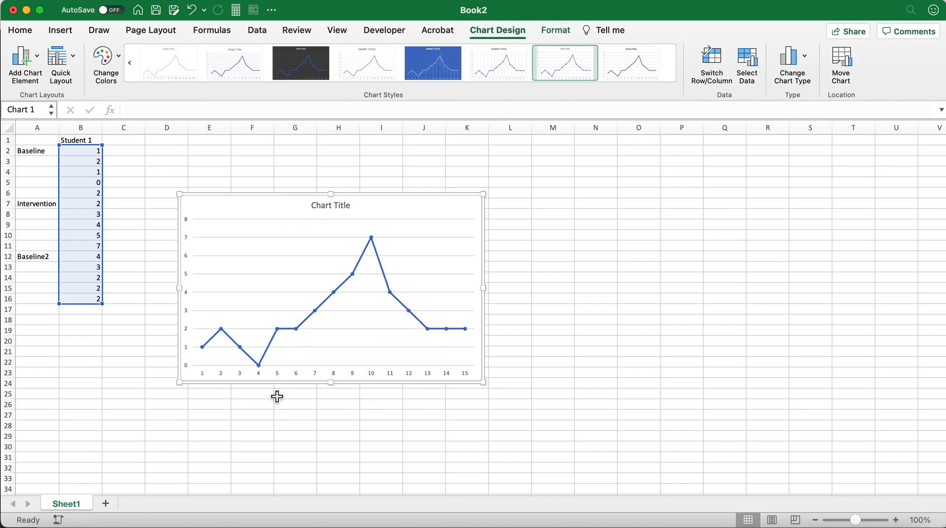
{"action": "mouse_move", "coordinate": [207, 354]}
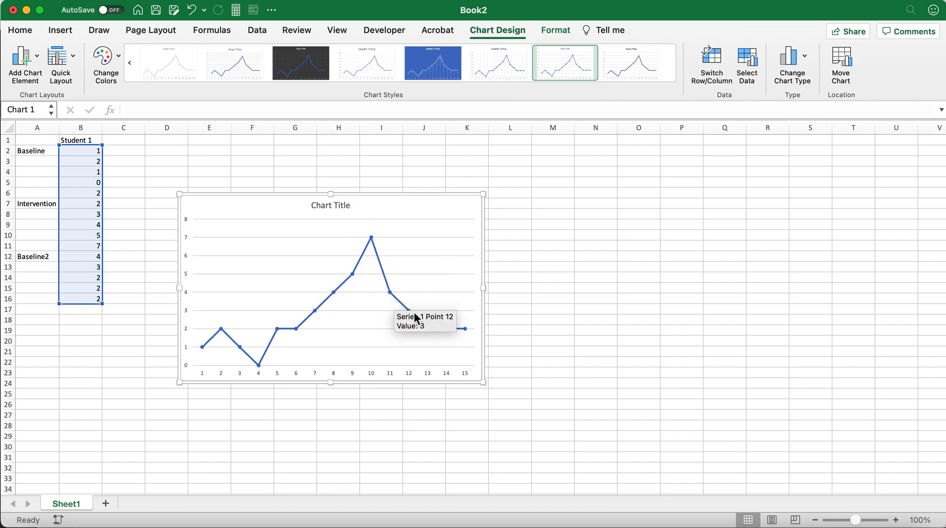
{"action": "mouse_move", "coordinate": [268, 351]}
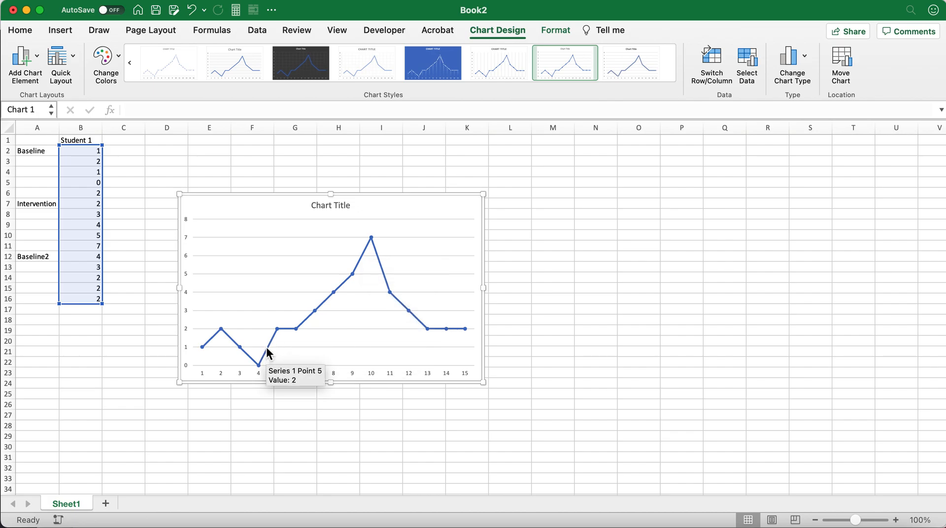
Insert a blank row above the Intervention row to separate it from the first baseline scores.
{"action": "left_click", "coordinate": [35, 163]}
{"action": "left_click", "coordinate": [35, 152]}
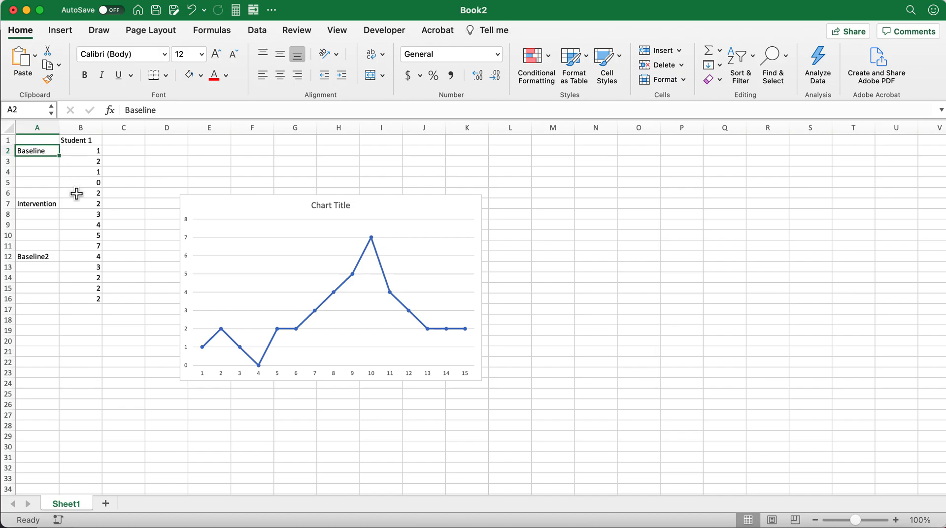
{"action": "left_click", "coordinate": [39, 206]}
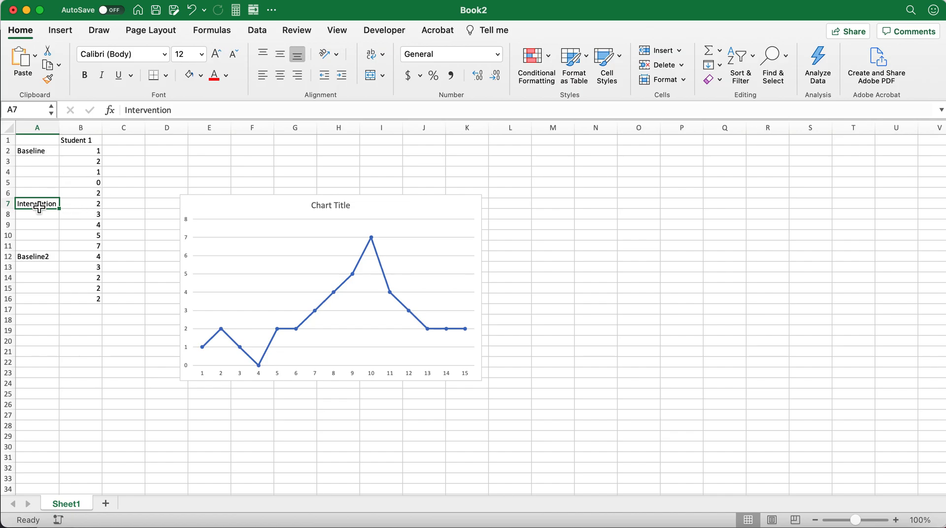
{"action": "left_click", "coordinate": [11, 205]}
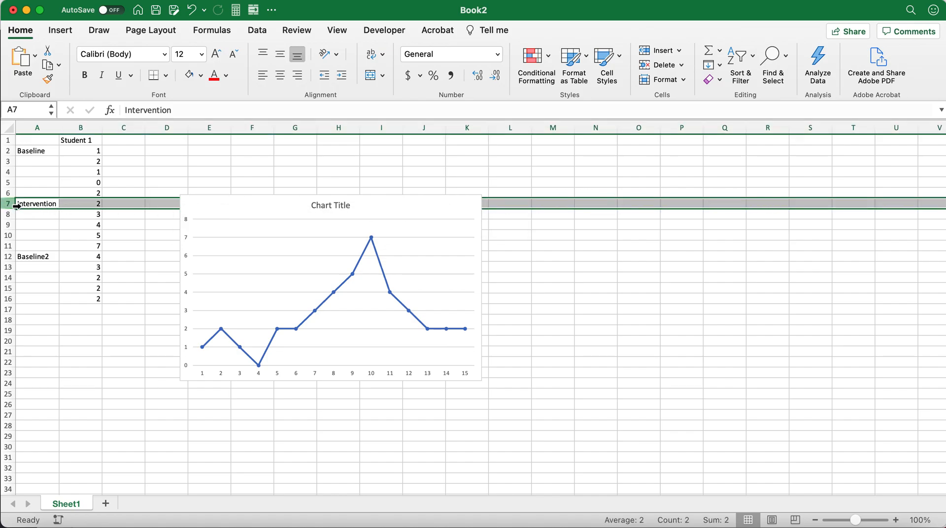
{"action": "right_click", "coordinate": [11, 206]}
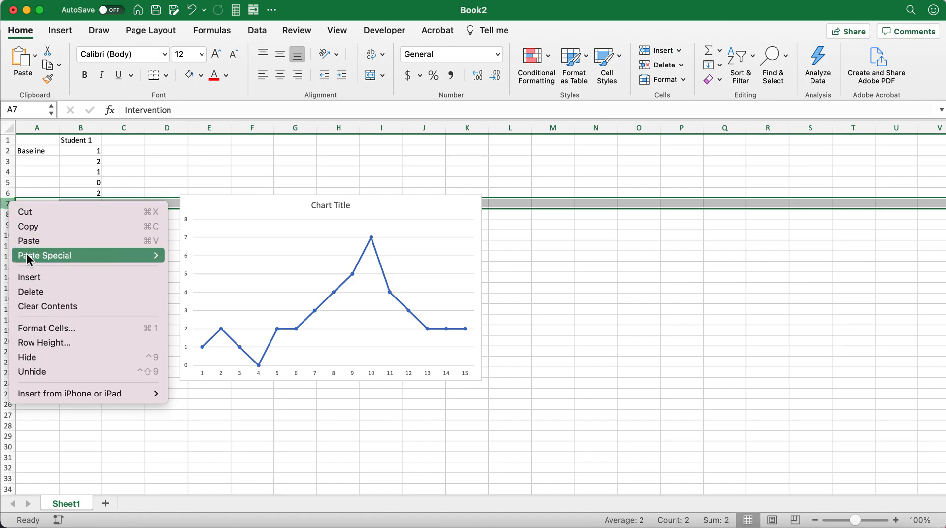
{"action": "left_click", "coordinate": [39, 278]}
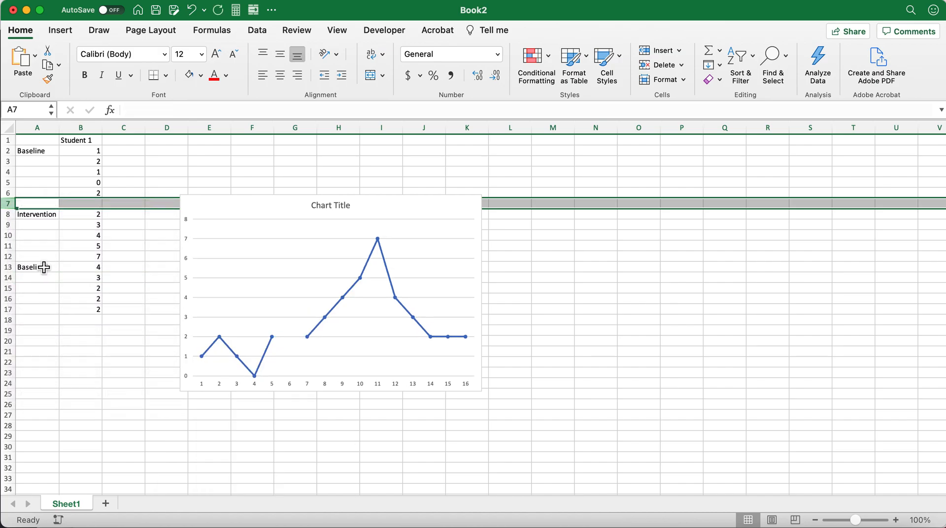
{"action": "left_click", "coordinate": [52, 245]}
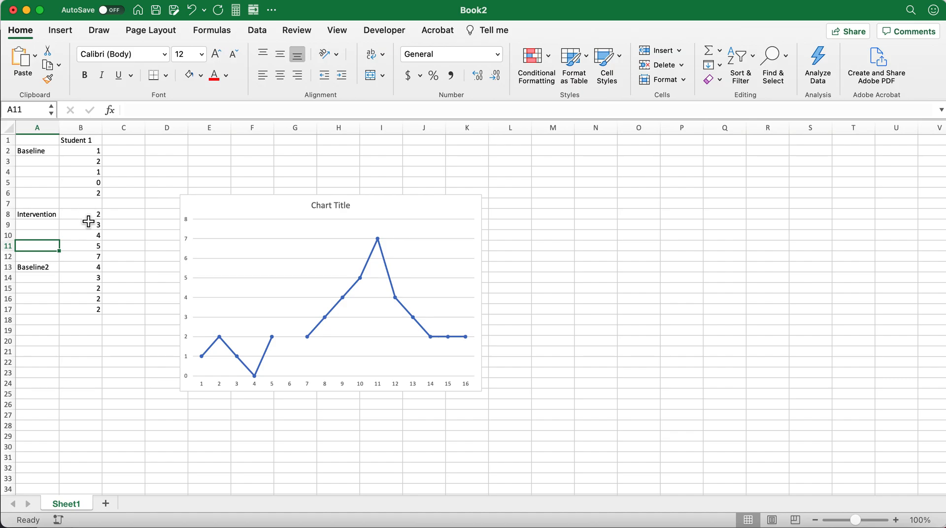
{"action": "left_click", "coordinate": [92, 205]}
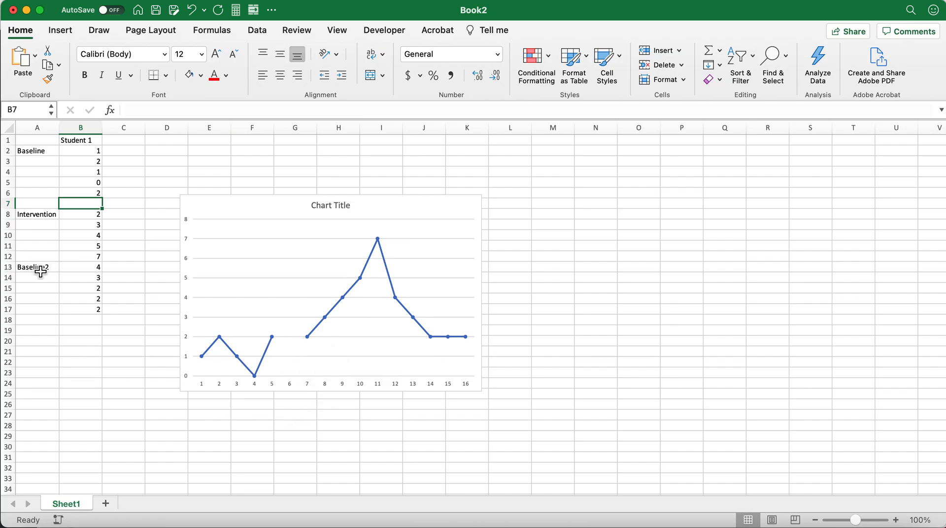
Insert a blank row above the Baseline2 row to separate it from the intervention scores.
{"action": "left_click", "coordinate": [11, 270]}
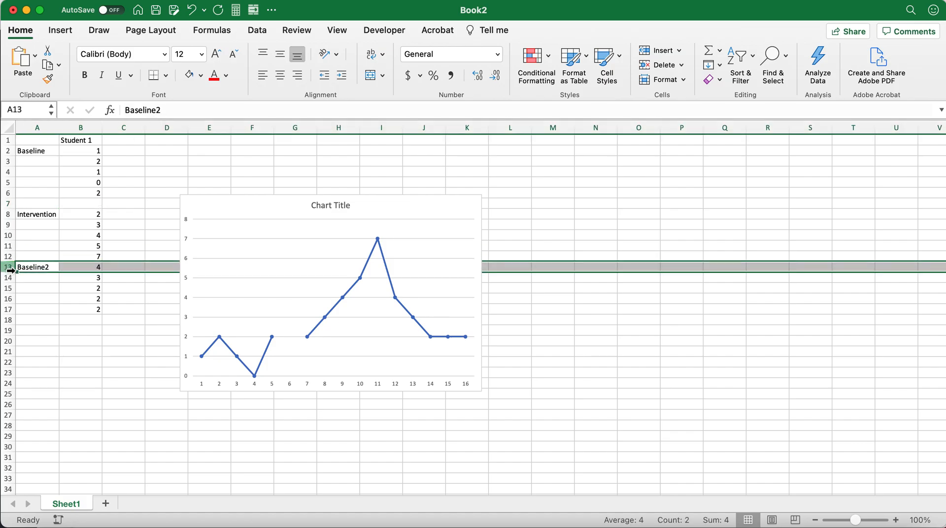
{"action": "right_click", "coordinate": [9, 270]}
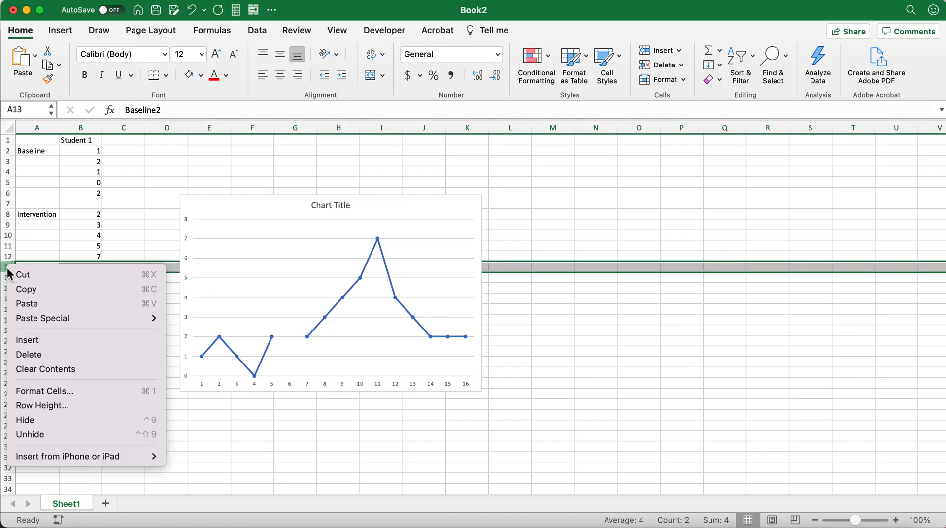
{"action": "left_click", "coordinate": [46, 340]}
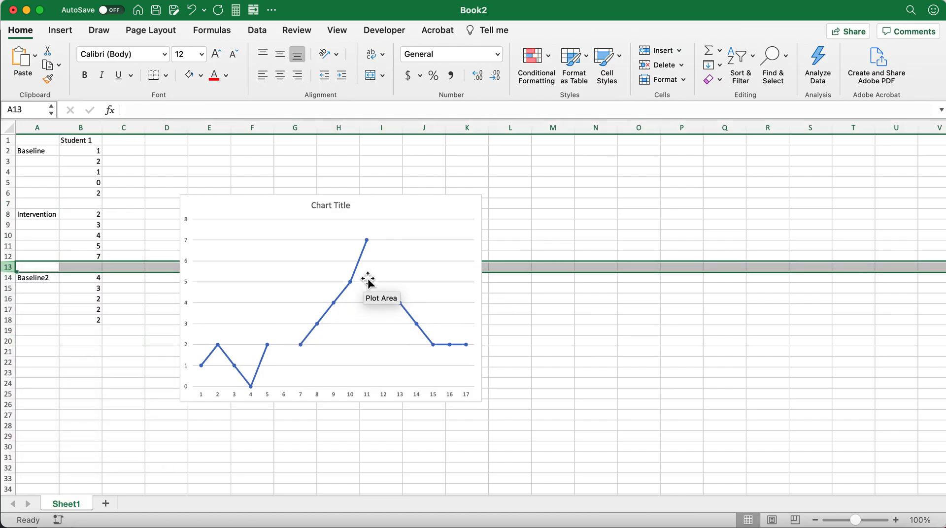
{"action": "left_click", "coordinate": [367, 459]}
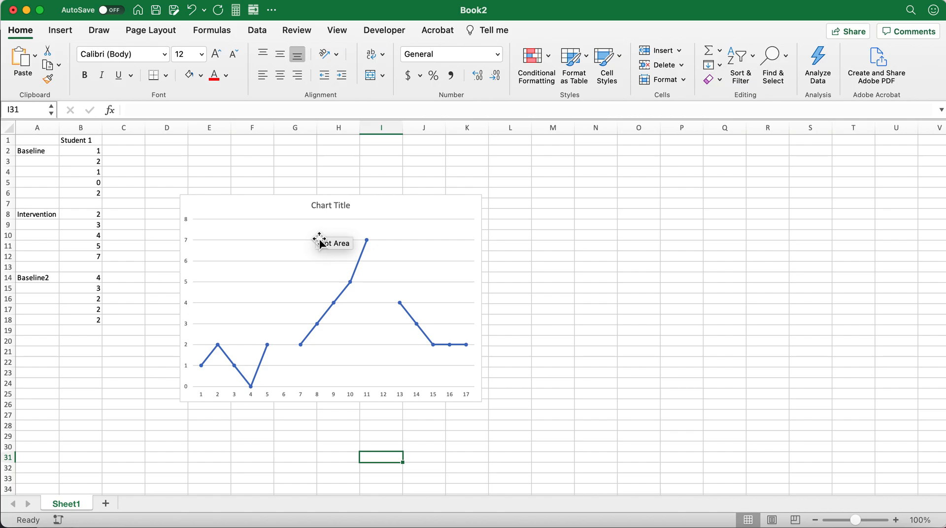
Delete the horizontal major gridlines from the line chart.
{"action": "mouse_move", "coordinate": [270, 350]}
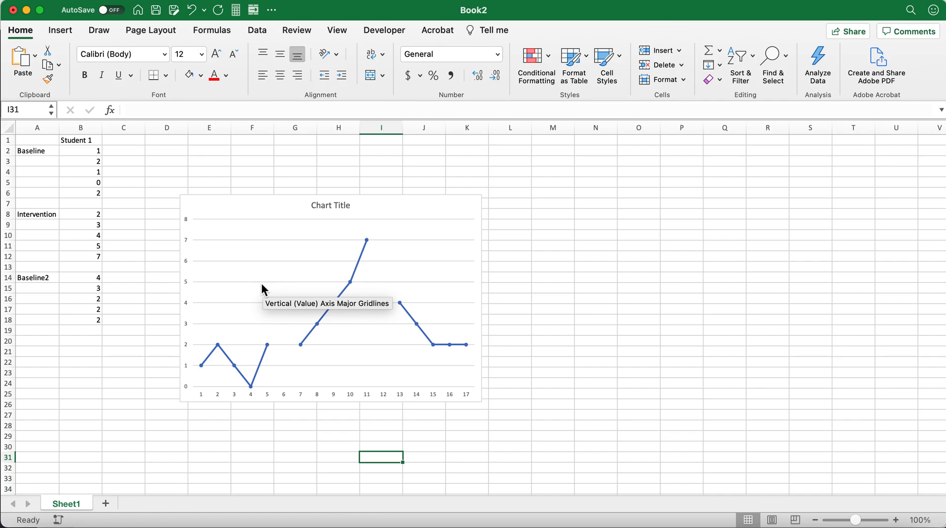
{"action": "scroll", "coordinate": [261, 283], "scroll_direction": "up", "scroll_amount": 5}
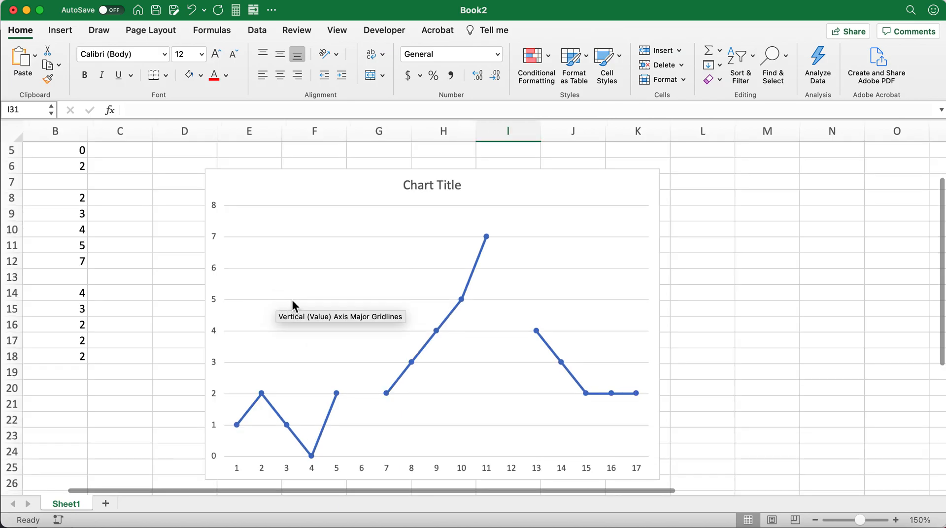
{"action": "left_click", "coordinate": [294, 300]}
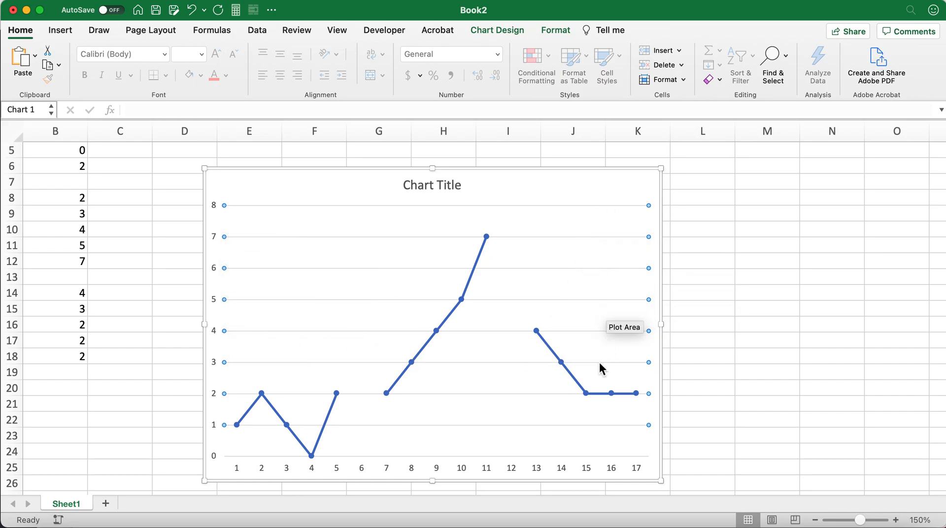
{"action": "left_click", "coordinate": [322, 324]}
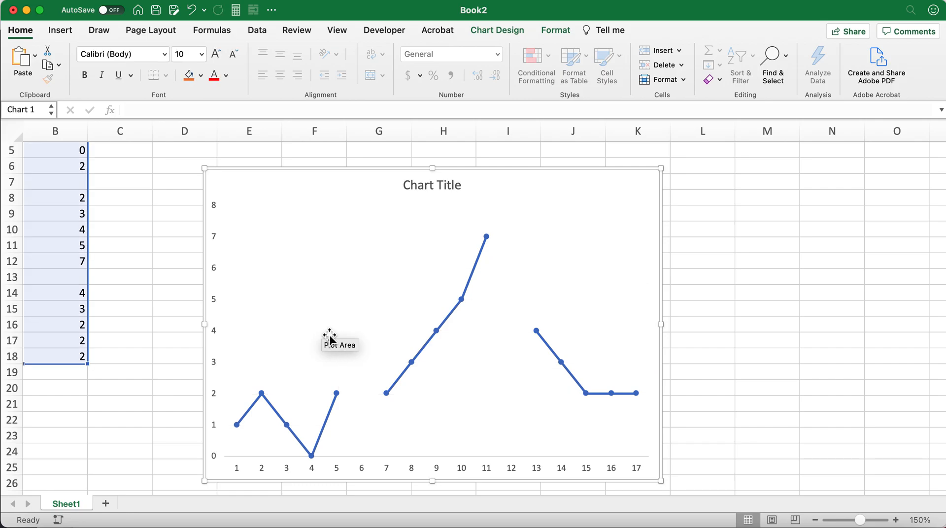
Examine the separate phase lines of the chart up close, return to the full sheet at 100% zoom and select cell J4.
{"action": "scroll", "coordinate": [329, 339], "scroll_direction": "right", "scroll_amount": 2}
{"action": "scroll", "coordinate": [329, 339], "scroll_direction": "down", "scroll_amount": 1}
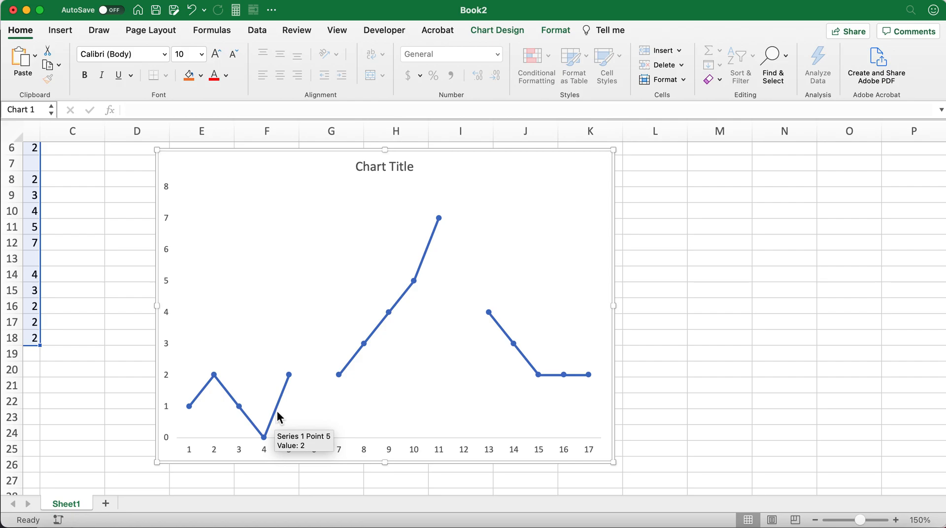
{"action": "left_click", "coordinate": [204, 390]}
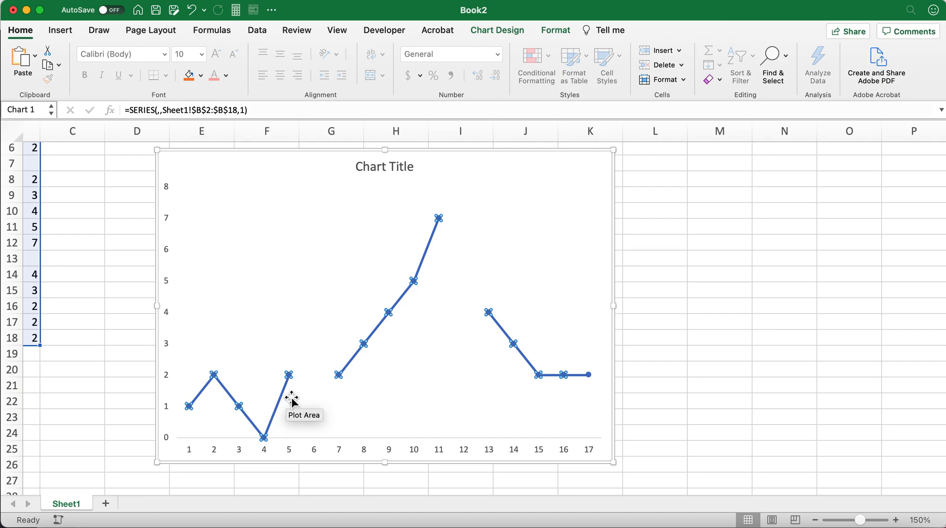
{"action": "left_click", "coordinate": [418, 377]}
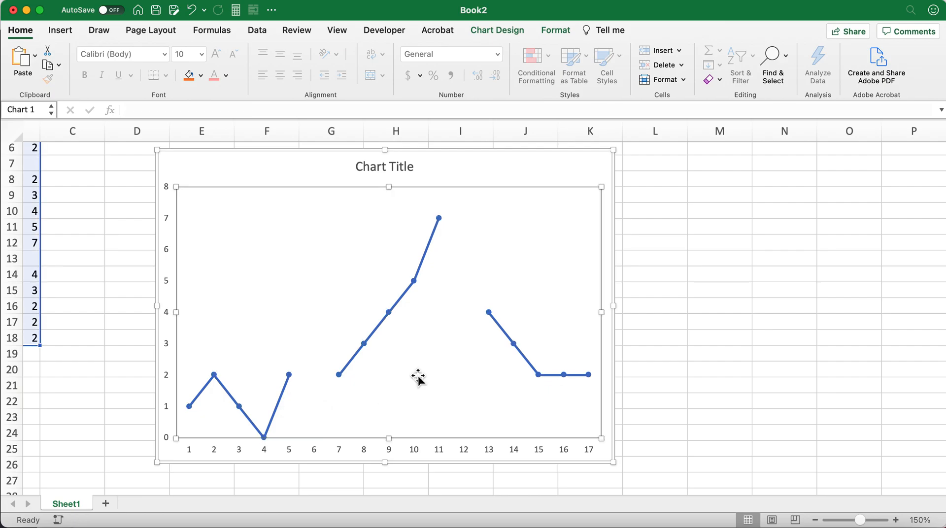
{"action": "left_click", "coordinate": [639, 376]}
{"action": "scroll", "coordinate": [640, 377], "scroll_direction": "up", "scroll_amount": 5}
{"action": "scroll", "coordinate": [643, 379], "scroll_direction": "up", "scroll_amount": 10}
{"action": "scroll", "coordinate": [644, 379], "scroll_direction": "up", "scroll_amount": 3}
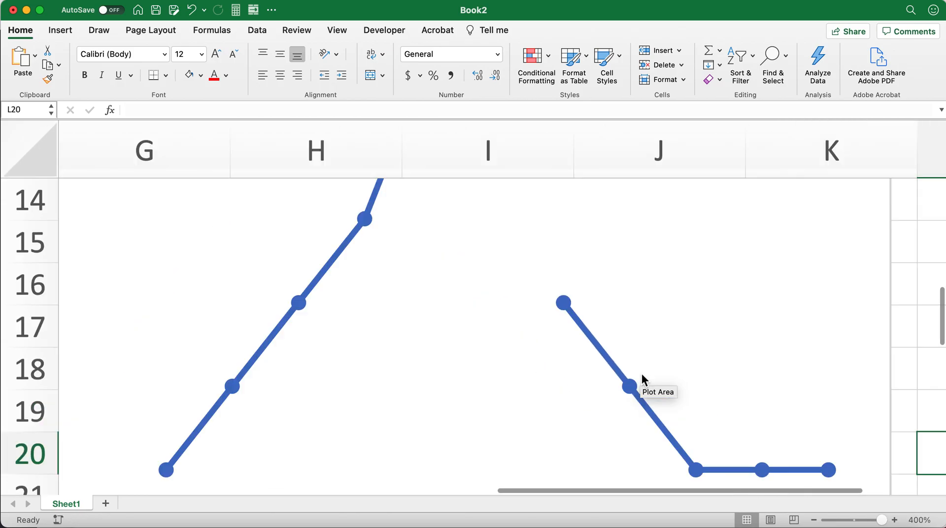
{"action": "scroll", "coordinate": [643, 378], "scroll_direction": "right", "scroll_amount": 5}
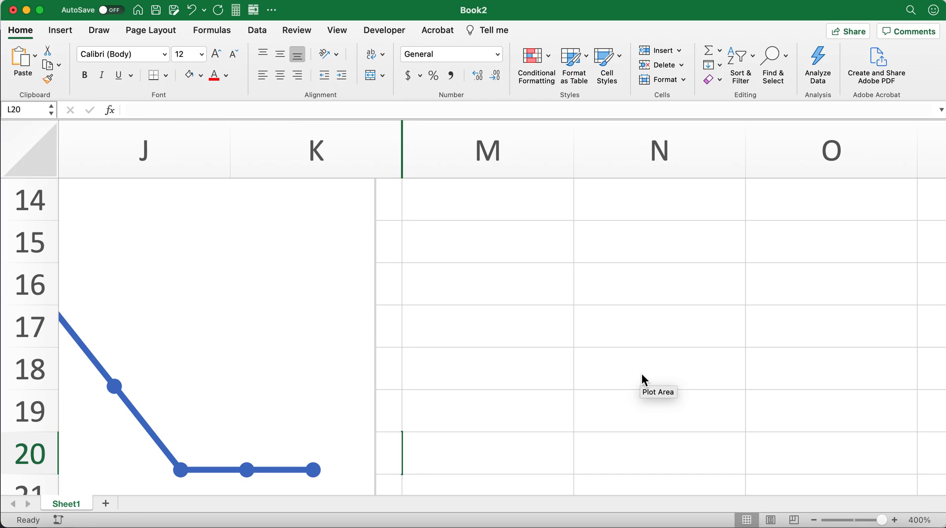
{"action": "scroll", "coordinate": [642, 377], "scroll_direction": "down", "scroll_amount": 10}
{"action": "scroll", "coordinate": [644, 377], "scroll_direction": "down", "scroll_amount": 5}
{"action": "scroll", "coordinate": [644, 378], "scroll_direction": "right", "scroll_amount": 10}
{"action": "scroll", "coordinate": [643, 378], "scroll_direction": "down", "scroll_amount": 5}
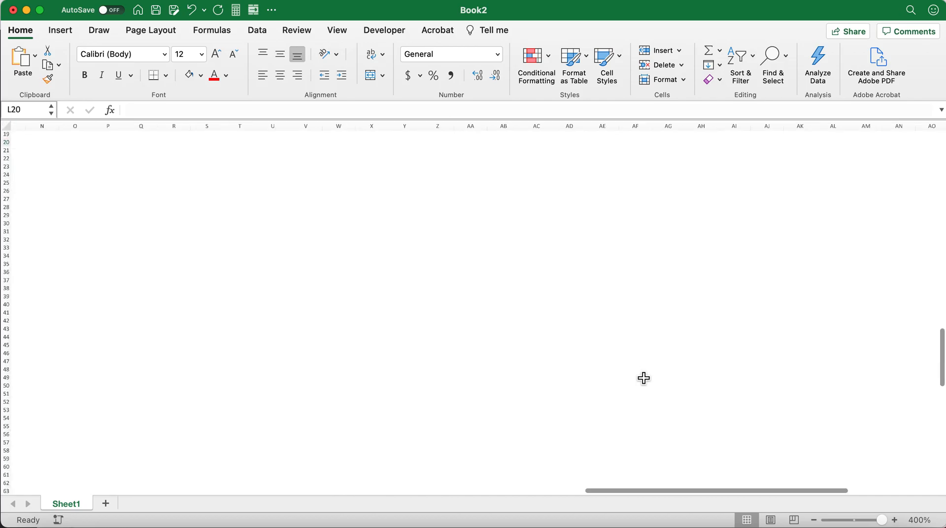
{"action": "scroll", "coordinate": [643, 378], "scroll_direction": "left", "scroll_amount": 10}
{"action": "scroll", "coordinate": [643, 378], "scroll_direction": "up", "scroll_amount": 5}
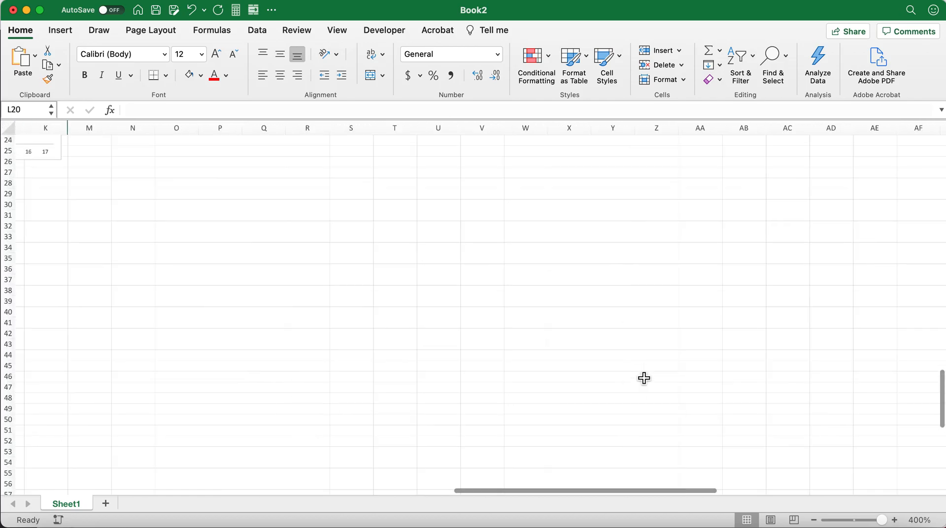
{"action": "scroll", "coordinate": [511, 253], "scroll_direction": "up", "scroll_amount": 10}
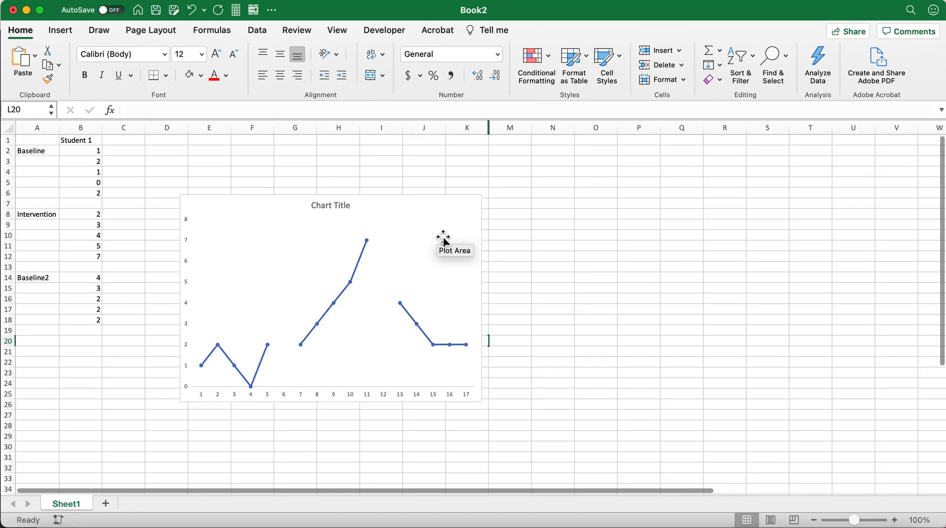
{"action": "left_click", "coordinate": [422, 174]}
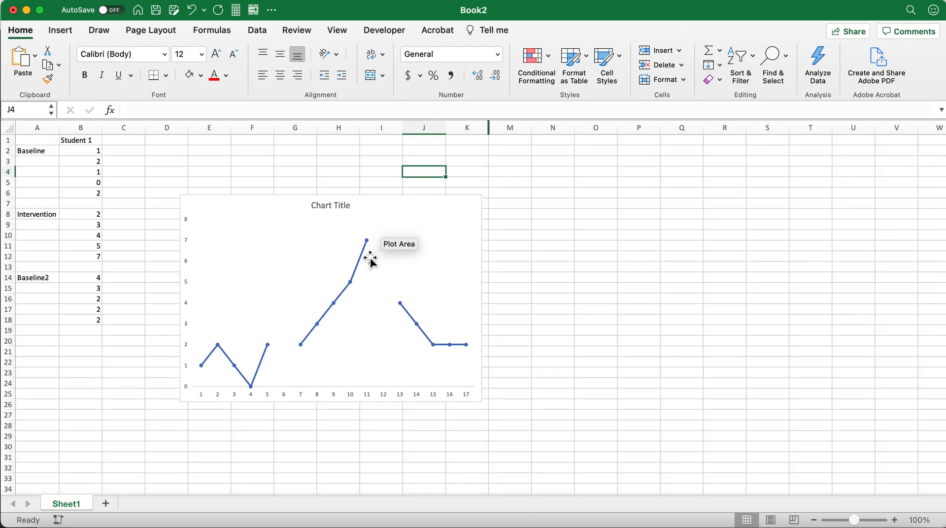
Open the formatting options for the chart's data line at the last intervention point and deselect the chart by selecting cell N12.
{"action": "mouse_move", "coordinate": [365, 265]}
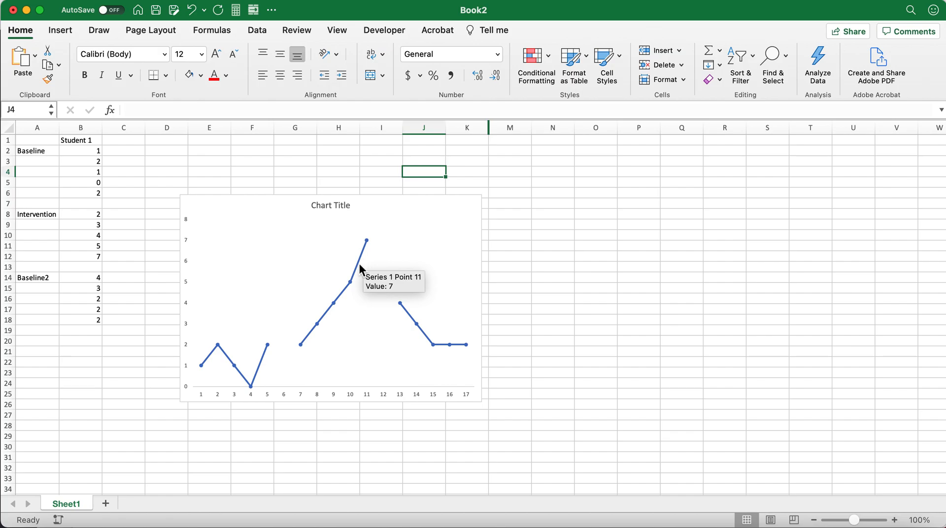
{"action": "left_click", "coordinate": [359, 266]}
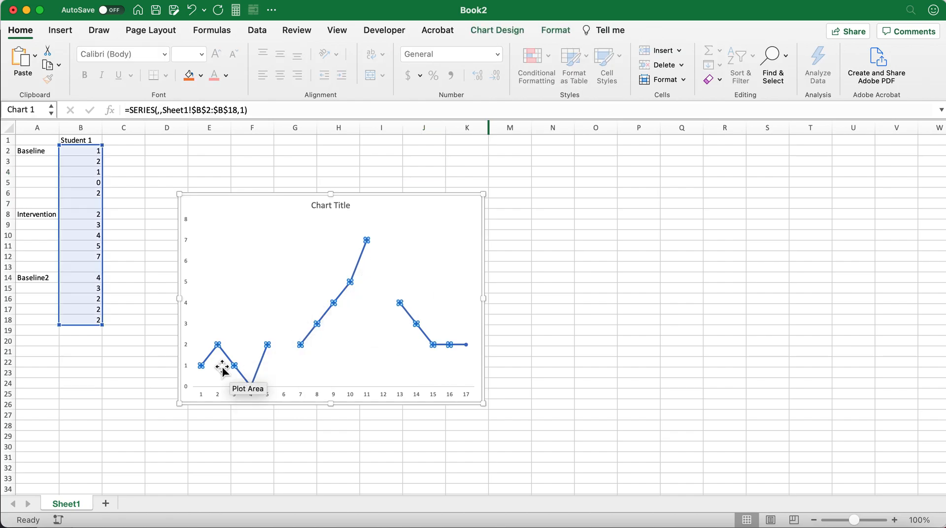
{"action": "mouse_move", "coordinate": [325, 320]}
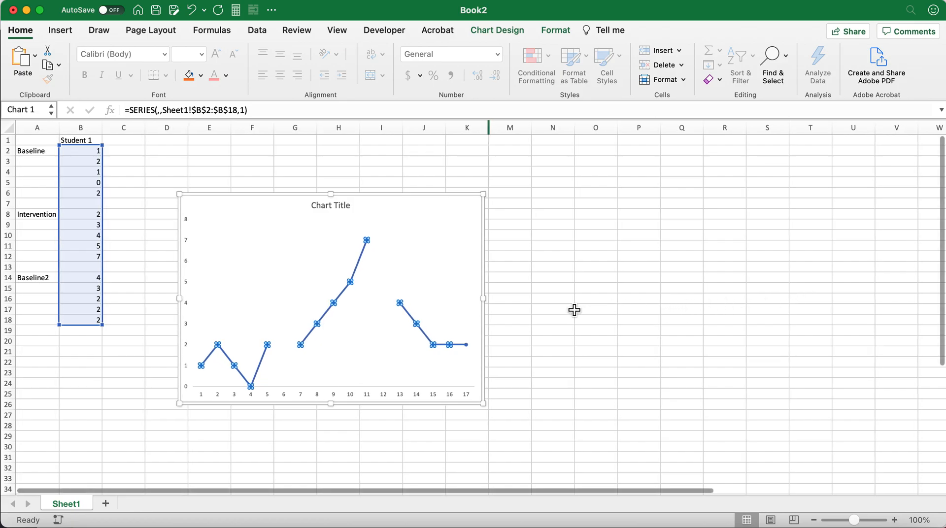
{"action": "left_click", "coordinate": [357, 267]}
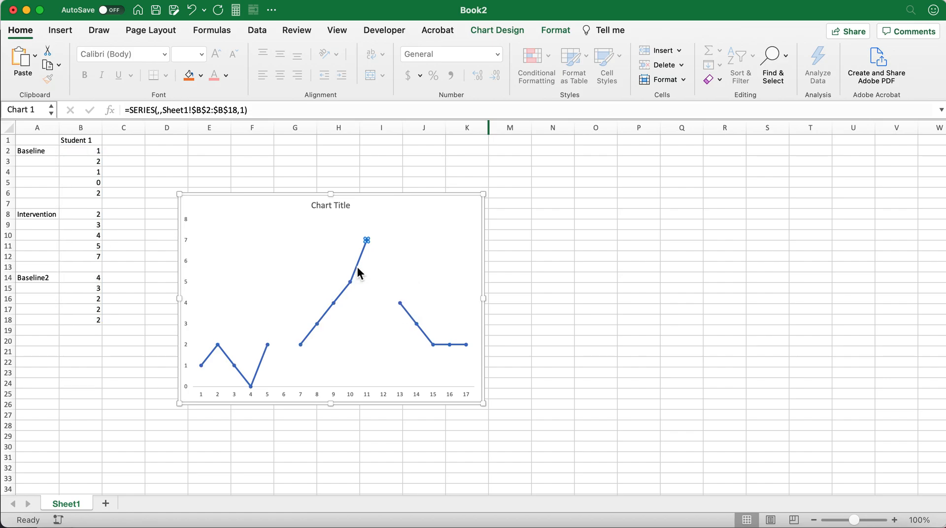
{"action": "double_click", "coordinate": [357, 267]}
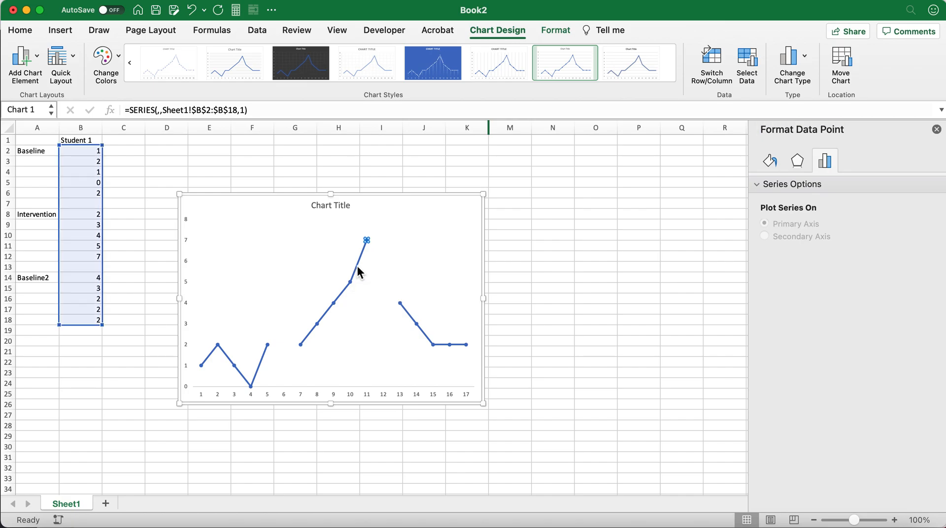
{"action": "left_click", "coordinate": [510, 279]}
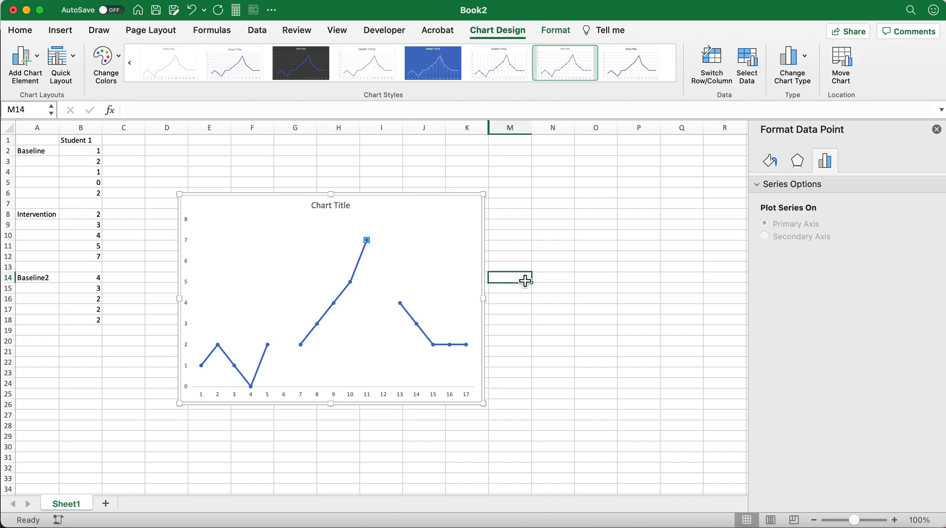
{"action": "left_click", "coordinate": [541, 259]}
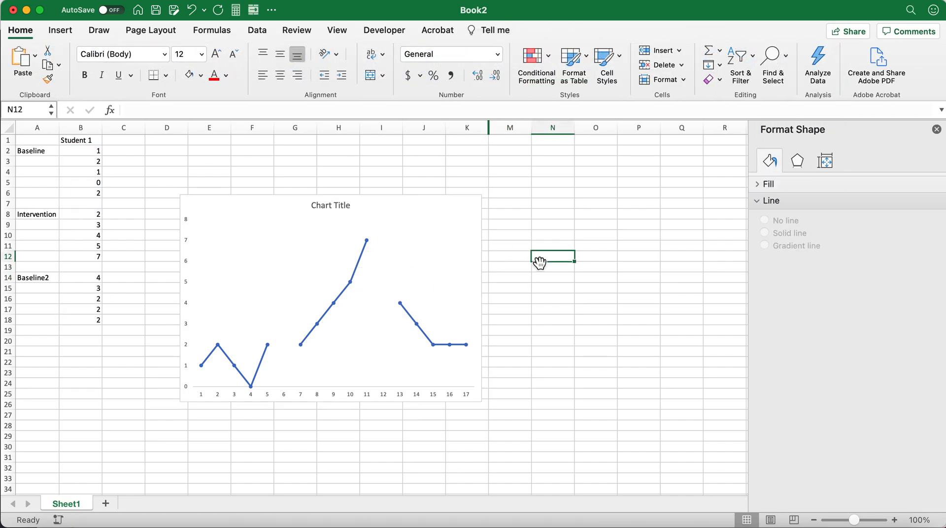
Set the line color of the whole data series in the chart to black.
{"action": "left_click", "coordinate": [358, 263]}
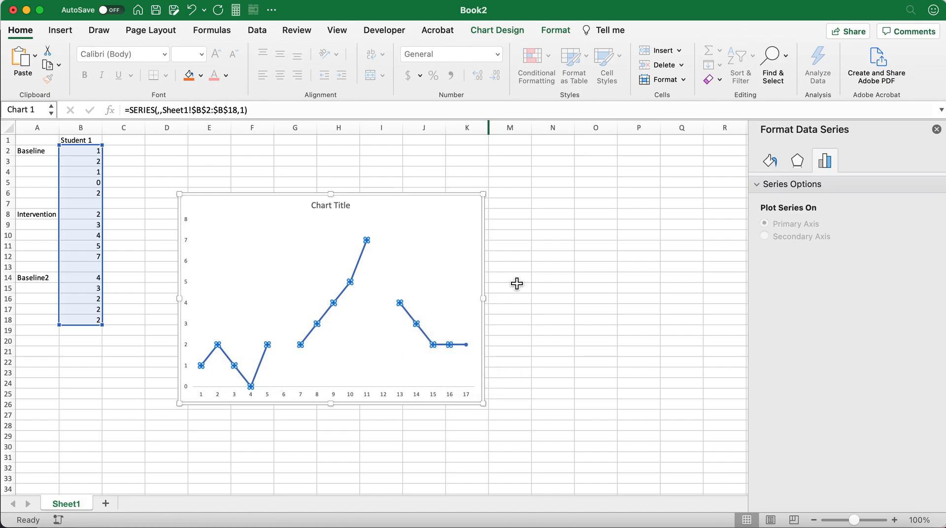
{"action": "left_click", "coordinate": [770, 162]}
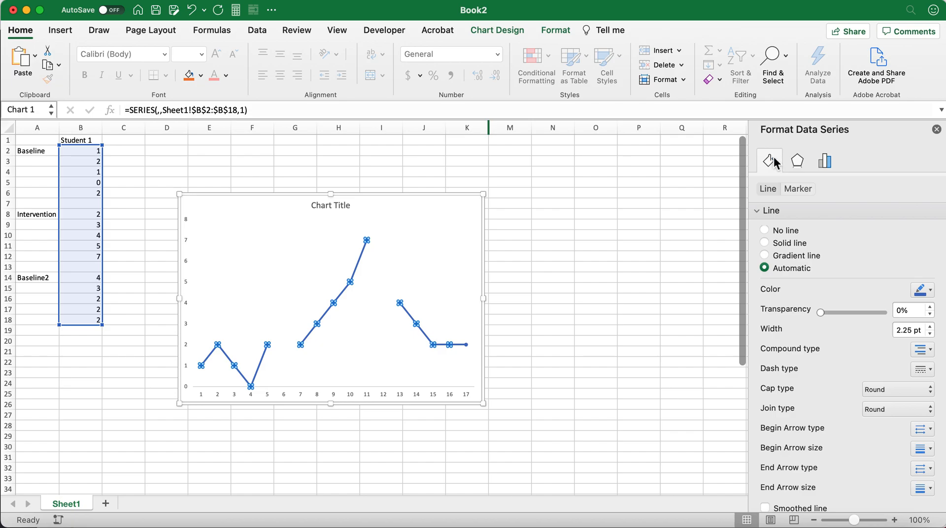
{"action": "left_click", "coordinate": [757, 211]}
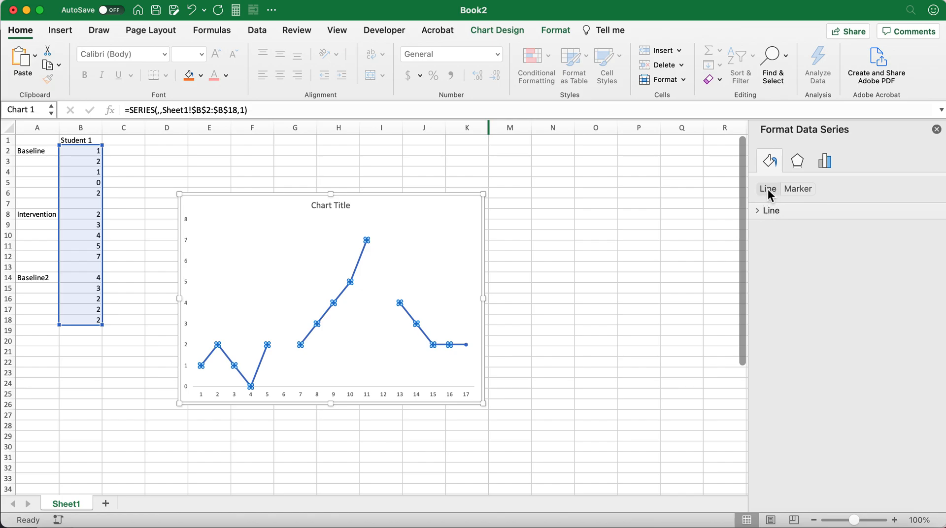
{"action": "left_click", "coordinate": [800, 188]}
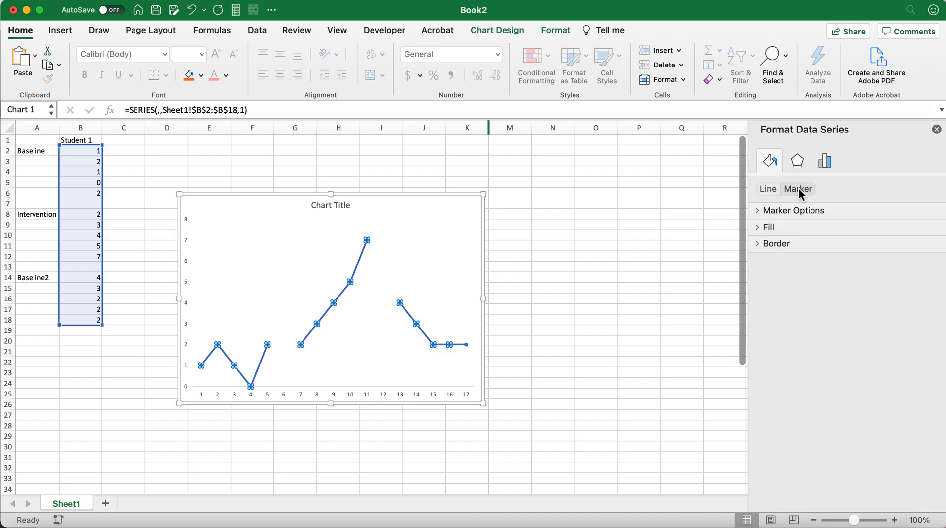
{"action": "left_click", "coordinate": [767, 189]}
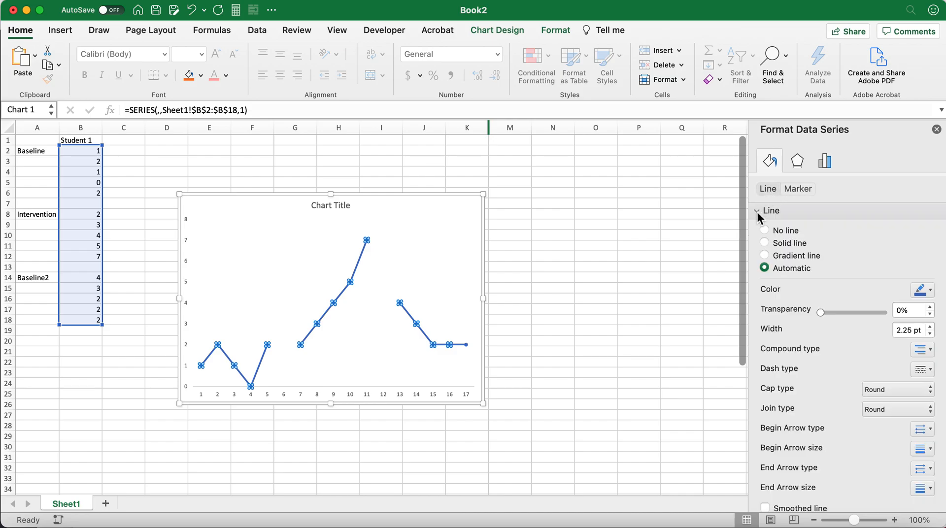
{"action": "left_click", "coordinate": [758, 211]}
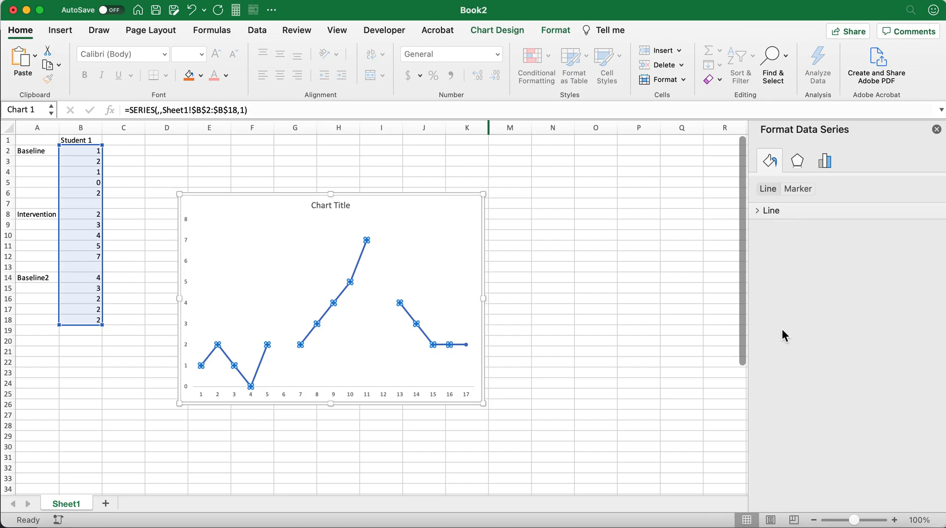
{"action": "left_click", "coordinate": [758, 211]}
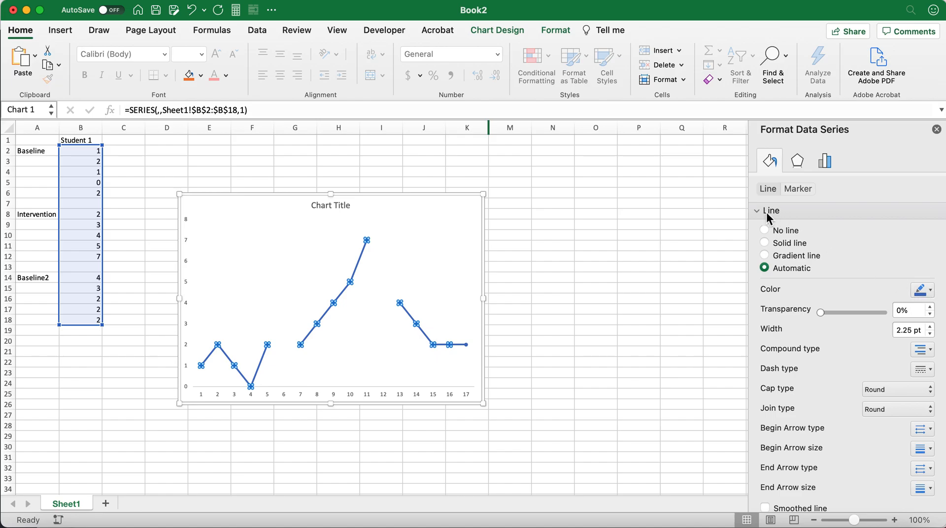
{"action": "left_click", "coordinate": [928, 290]}
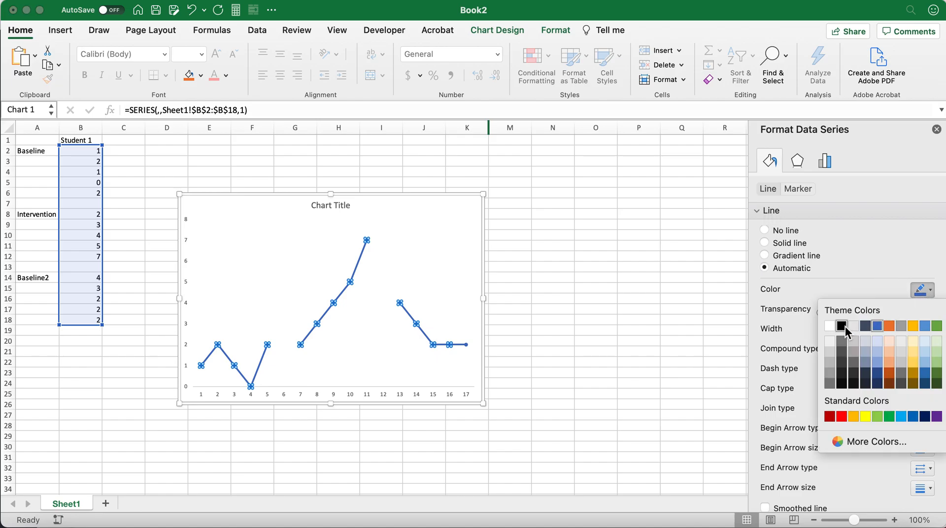
{"action": "left_click", "coordinate": [845, 327]}
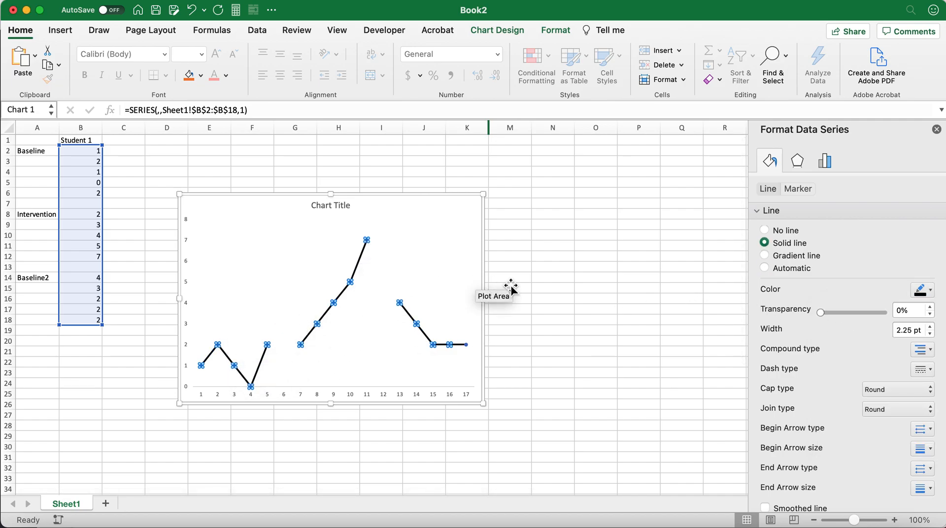
{"action": "left_click", "coordinate": [552, 277]}
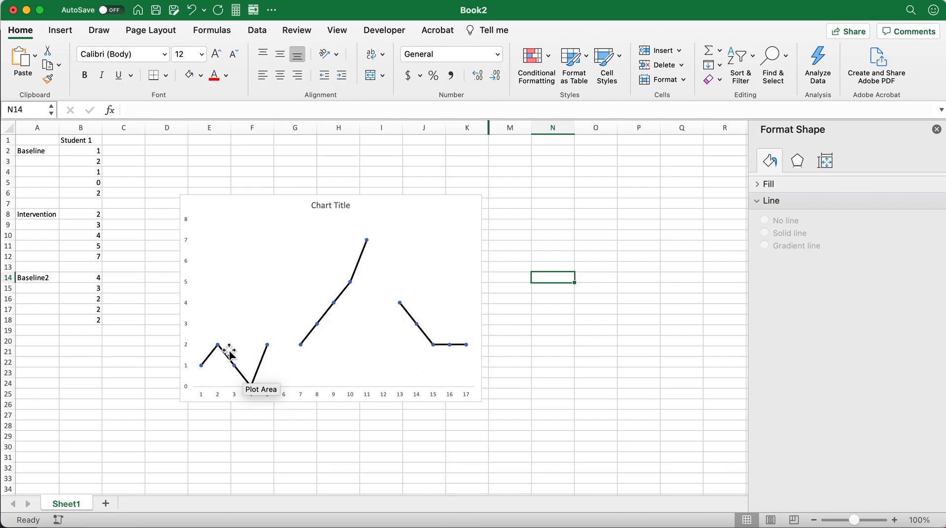
Set the border color of the data series' markers to black.
{"action": "left_click", "coordinate": [326, 313]}
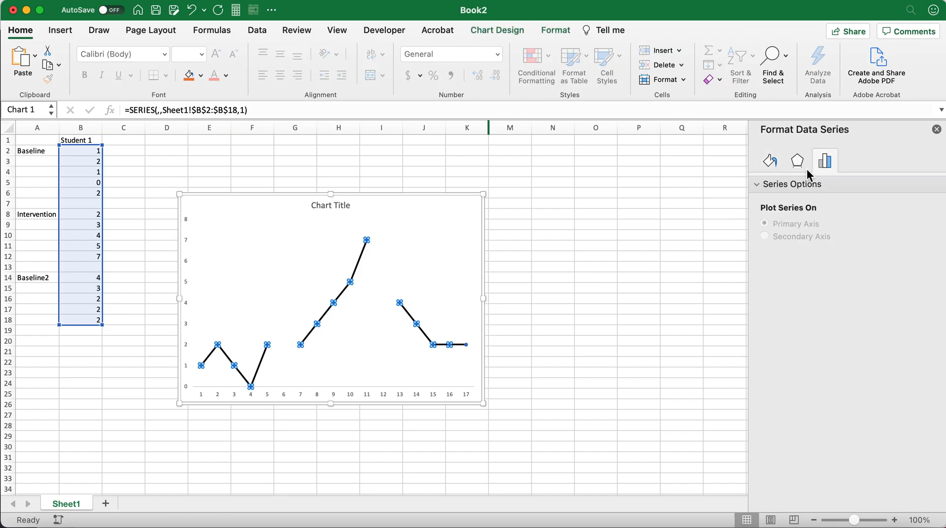
{"action": "left_click", "coordinate": [770, 161]}
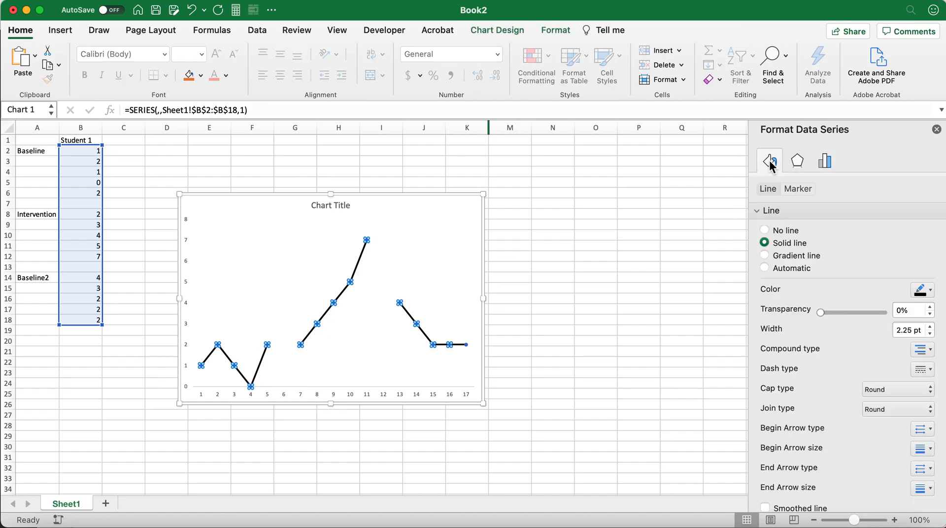
{"action": "left_click", "coordinate": [798, 188]}
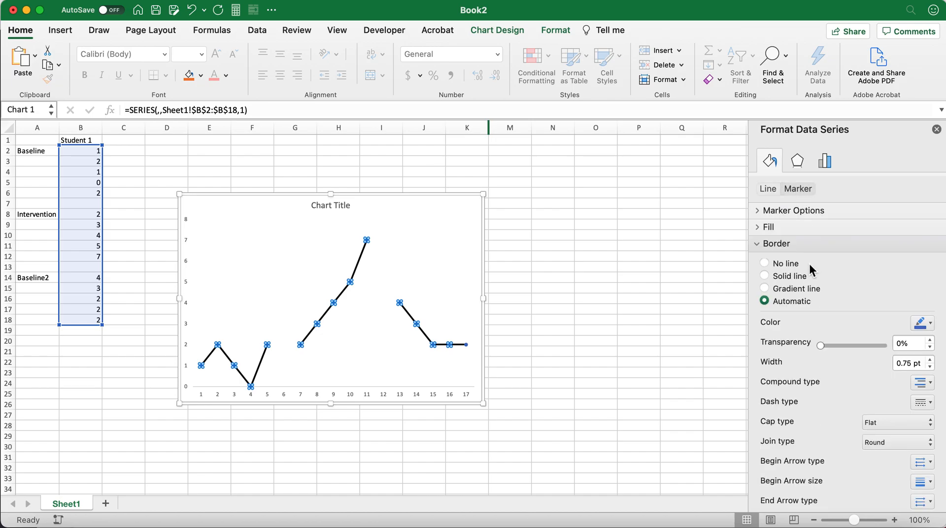
{"action": "scroll", "coordinate": [808, 264], "scroll_direction": "down", "scroll_amount": 3}
{"action": "scroll", "coordinate": [808, 264], "scroll_direction": "up", "scroll_amount": 3}
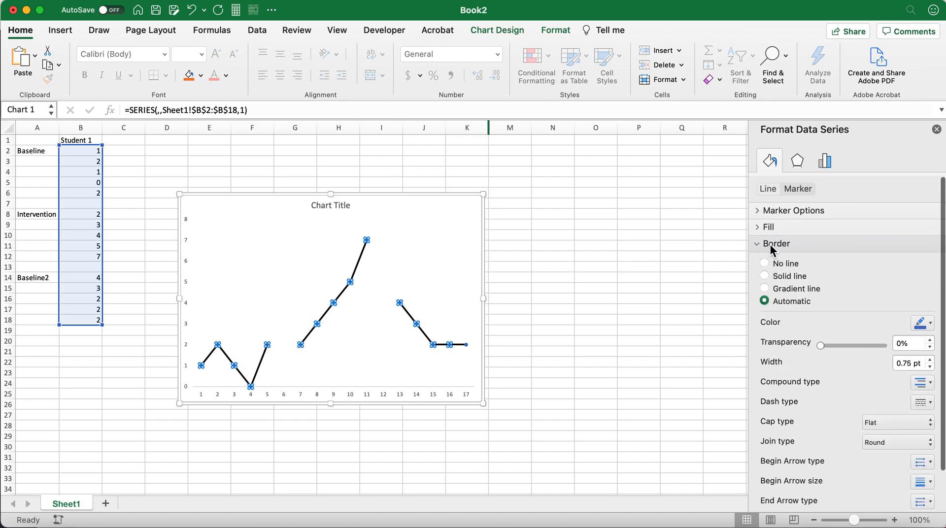
{"action": "left_click", "coordinate": [925, 325]}
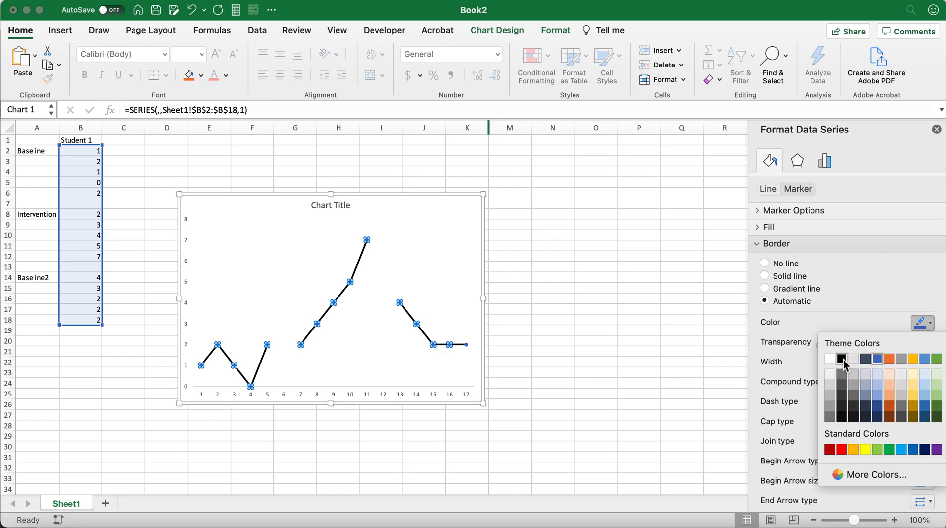
{"action": "left_click", "coordinate": [843, 359]}
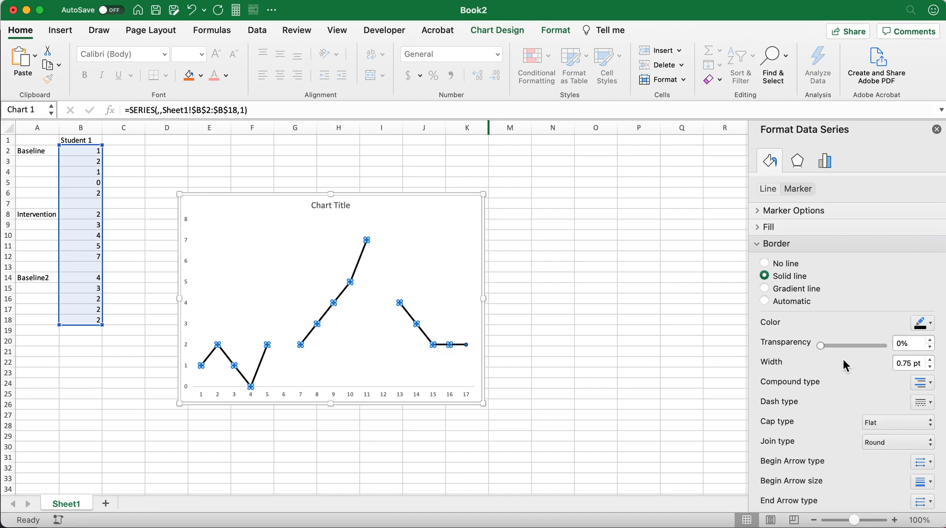
{"action": "left_click", "coordinate": [758, 244]}
{"action": "left_click", "coordinate": [528, 279]}
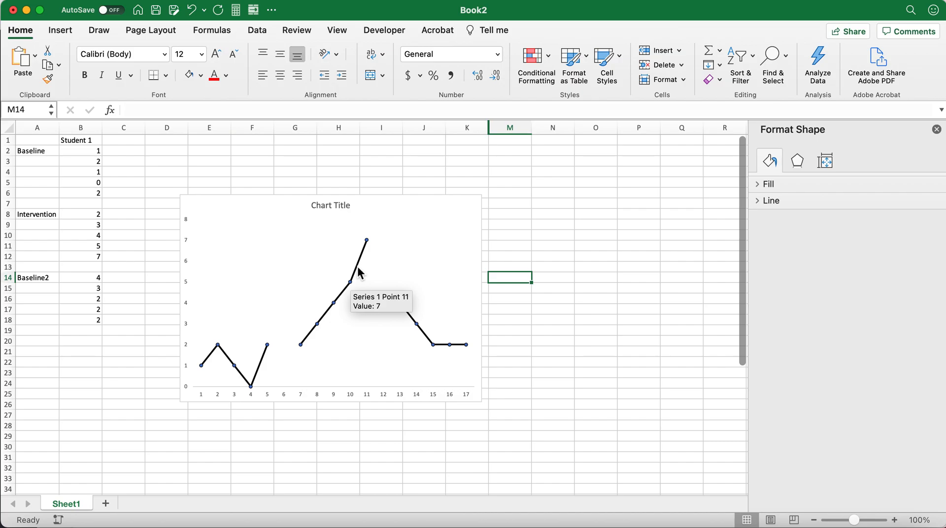
Set the fill color of the data series' markers to solid black and deselect the chart.
{"action": "left_click", "coordinate": [359, 265]}
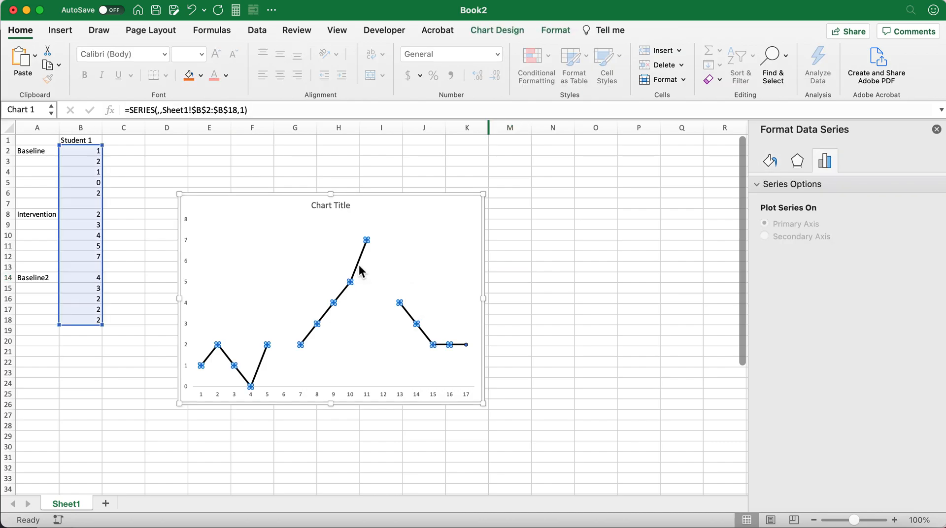
{"action": "left_click", "coordinate": [769, 161]}
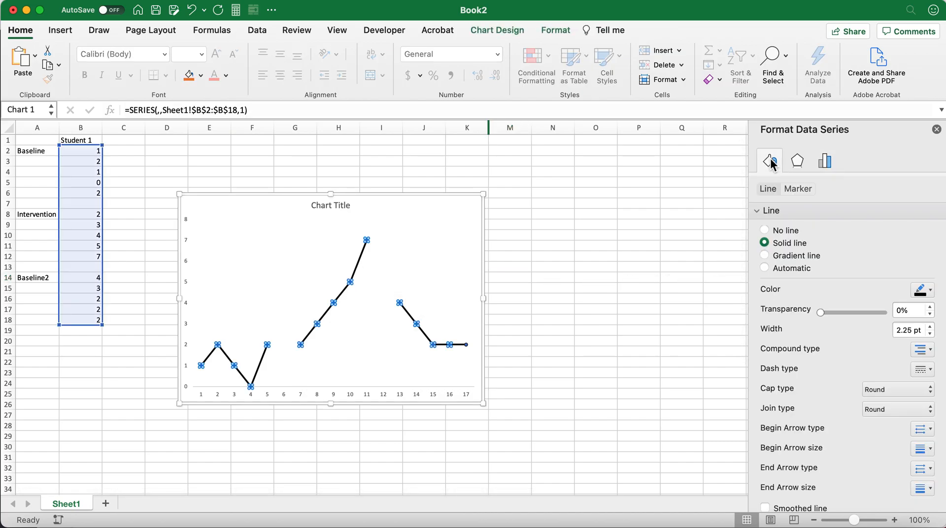
{"action": "left_click", "coordinate": [798, 191]}
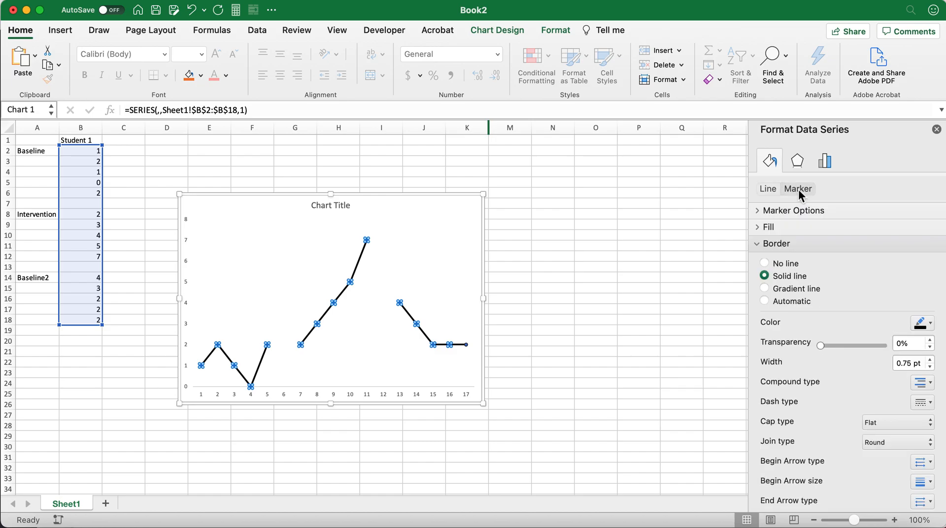
{"action": "left_click", "coordinate": [757, 244]}
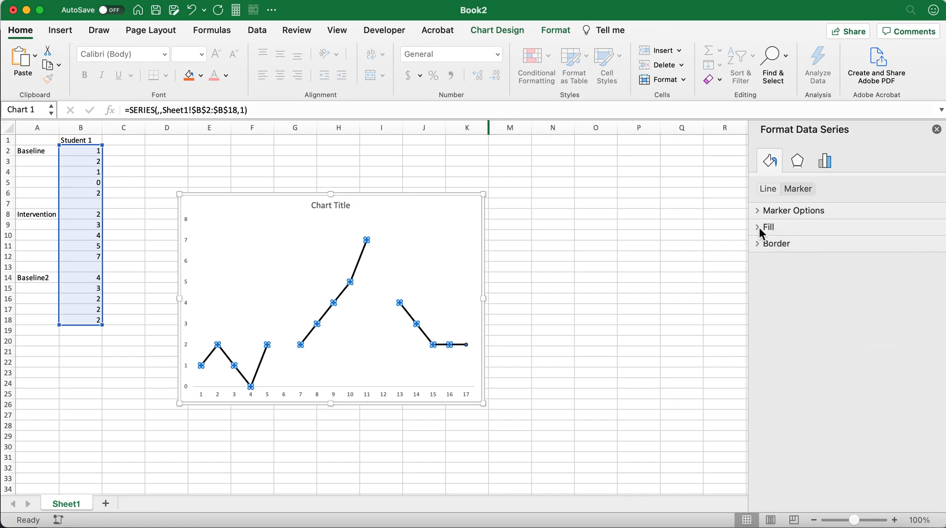
{"action": "left_click", "coordinate": [767, 228]}
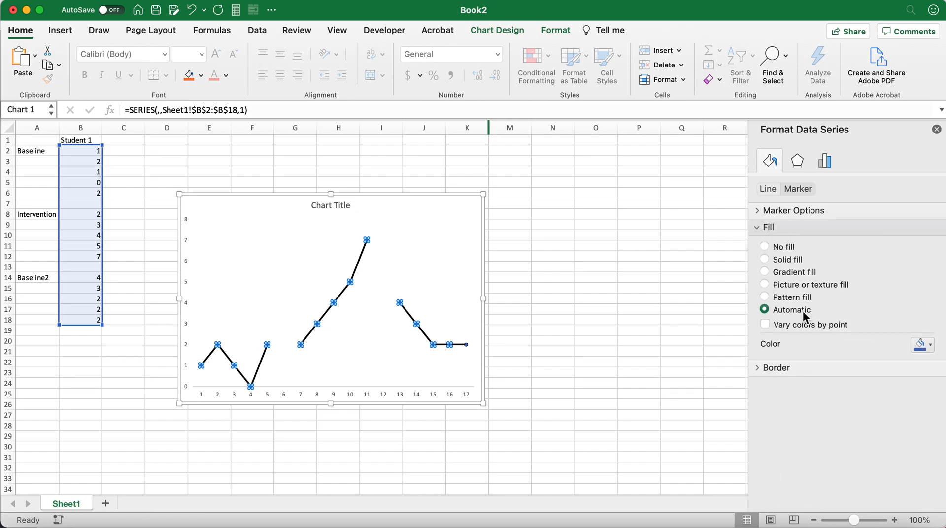
{"action": "left_click", "coordinate": [925, 349]}
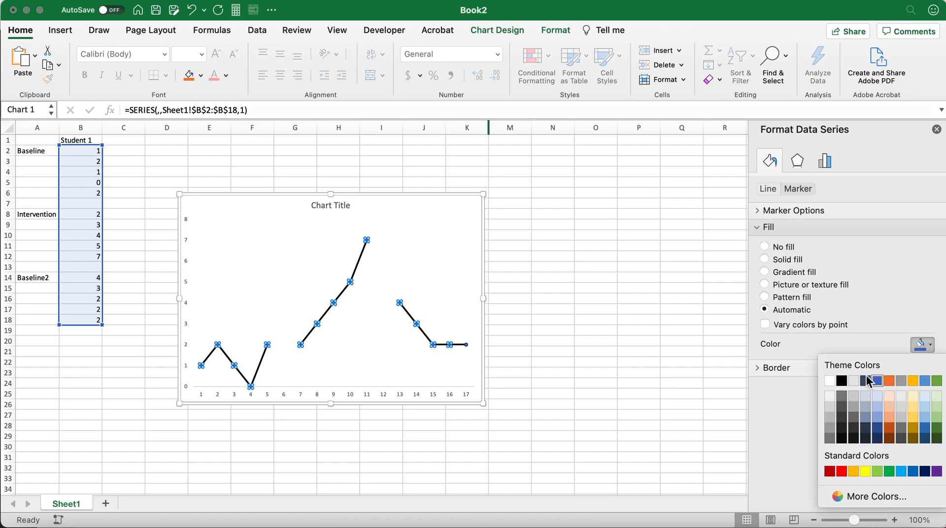
{"action": "left_click", "coordinate": [841, 380]}
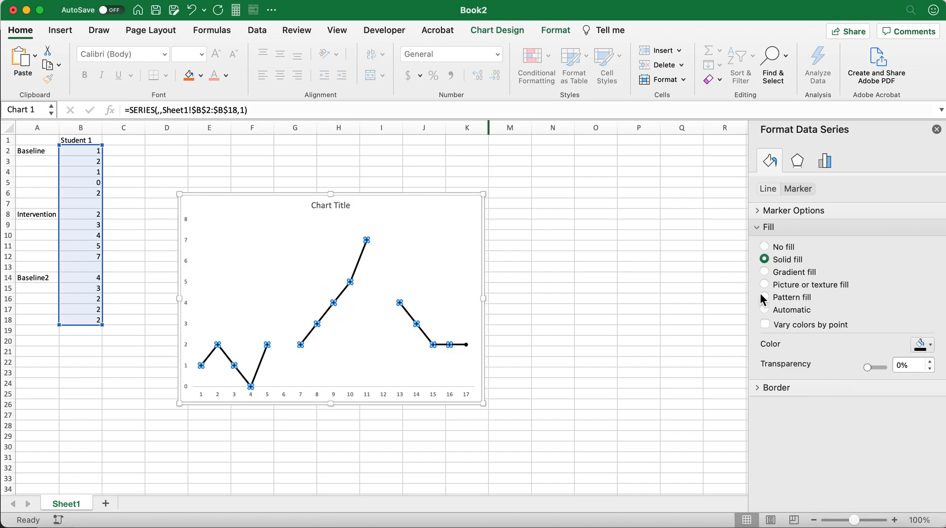
{"action": "left_click", "coordinate": [586, 334]}
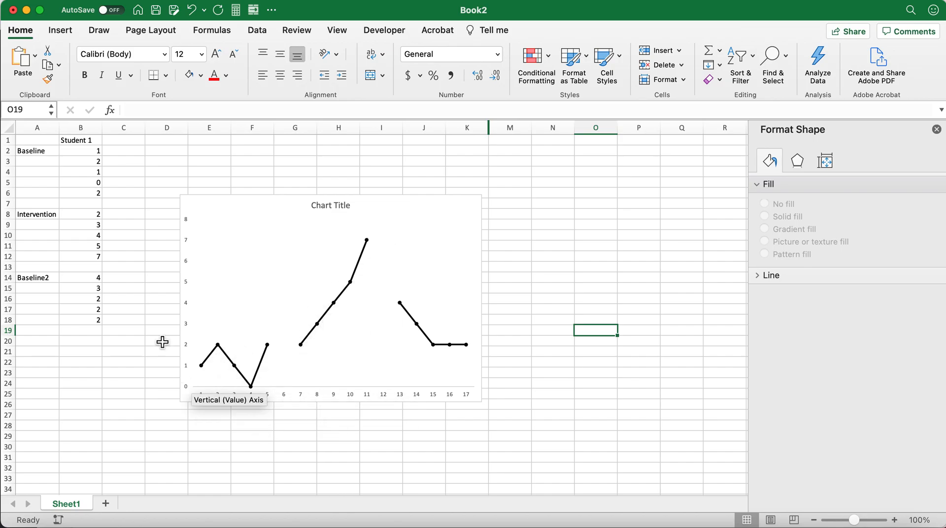
Try to give the chart's horizontal axis a solid black fill.
{"action": "left_click", "coordinate": [318, 395]}
{"action": "left_click", "coordinate": [318, 395]}
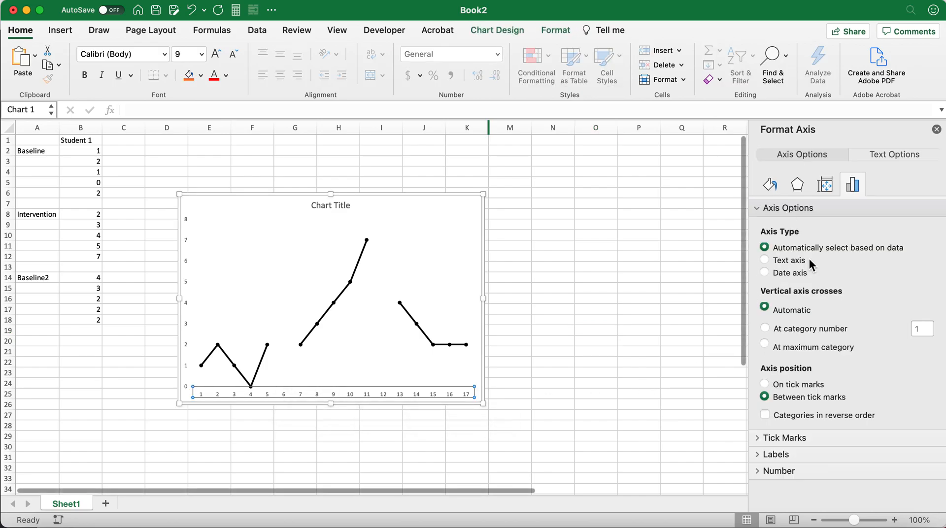
{"action": "left_click", "coordinate": [771, 185]}
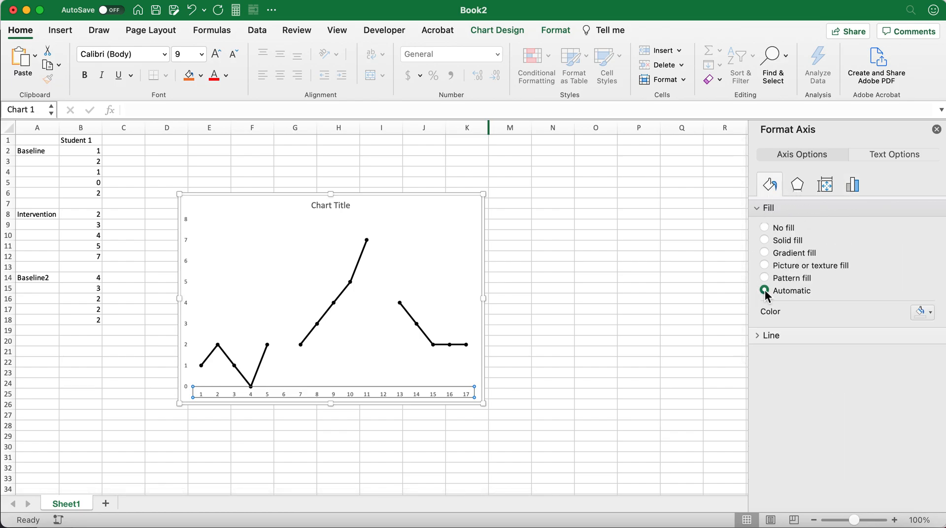
{"action": "left_click", "coordinate": [929, 314]}
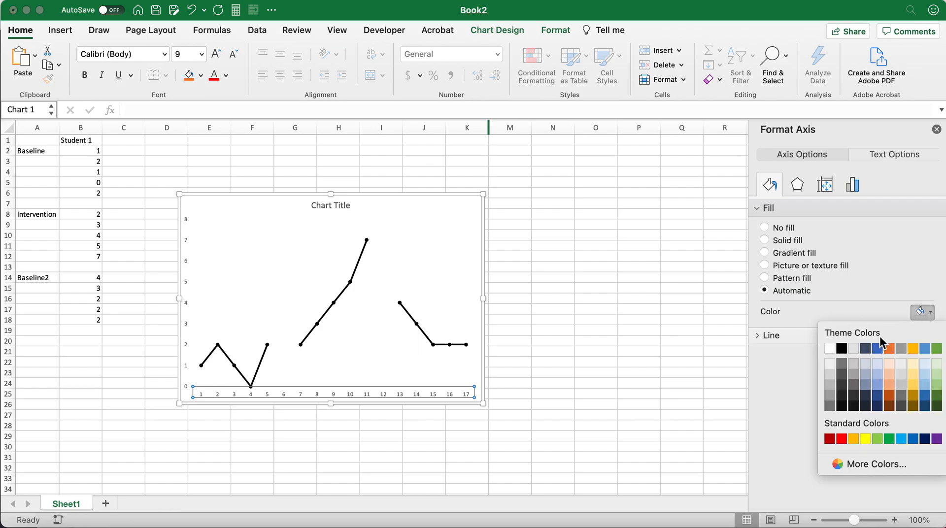
{"action": "left_click", "coordinate": [842, 348]}
{"action": "left_click", "coordinate": [597, 320]}
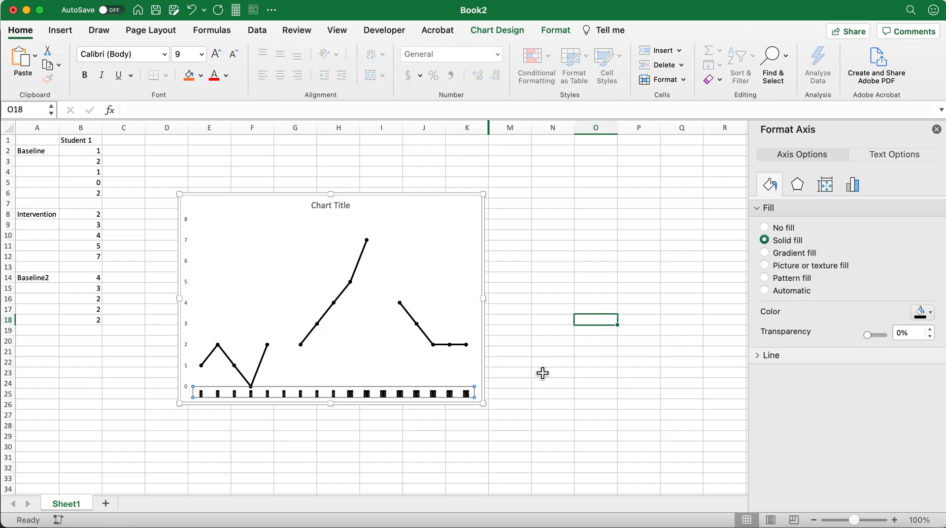
Remove the black fill from the chart's horizontal axis by setting it to no fill.
{"action": "left_click", "coordinate": [305, 434]}
{"action": "left_click", "coordinate": [353, 396]}
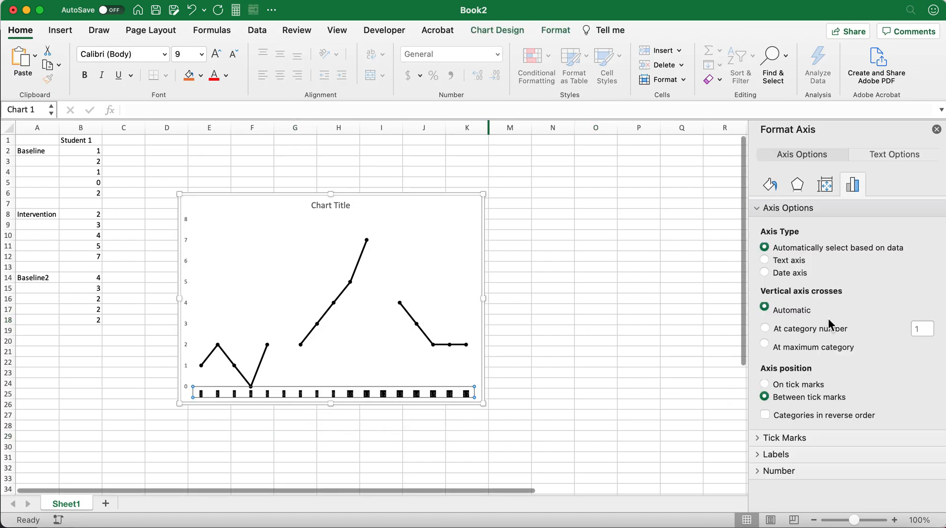
{"action": "left_click", "coordinate": [773, 187]}
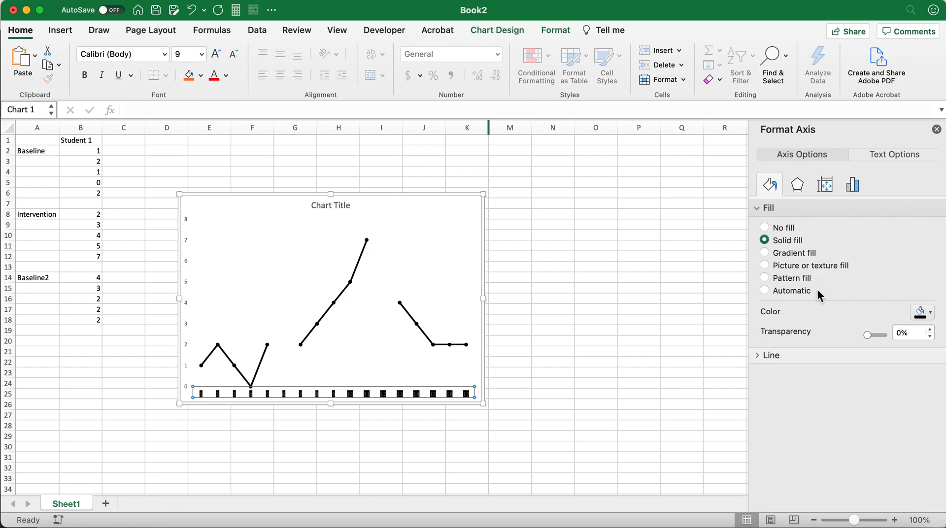
{"action": "left_click", "coordinate": [926, 313]}
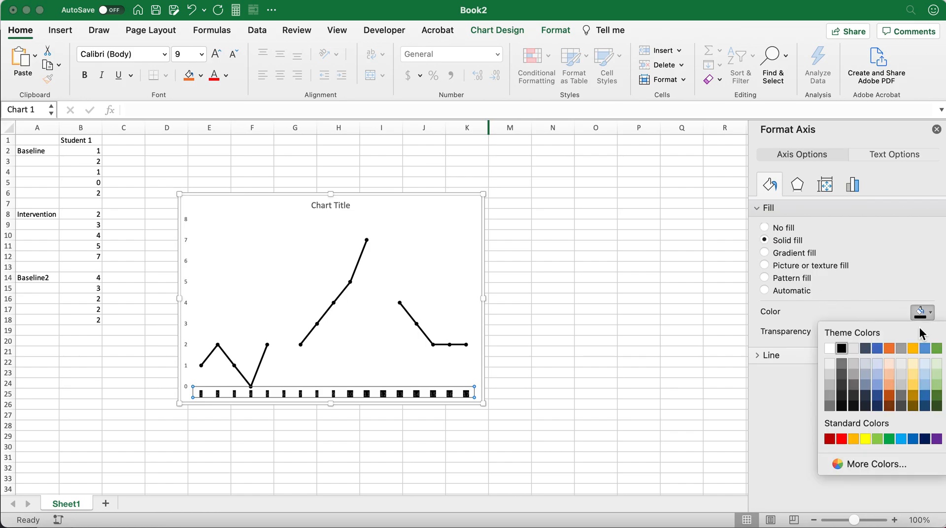
{"action": "left_click", "coordinate": [764, 227]}
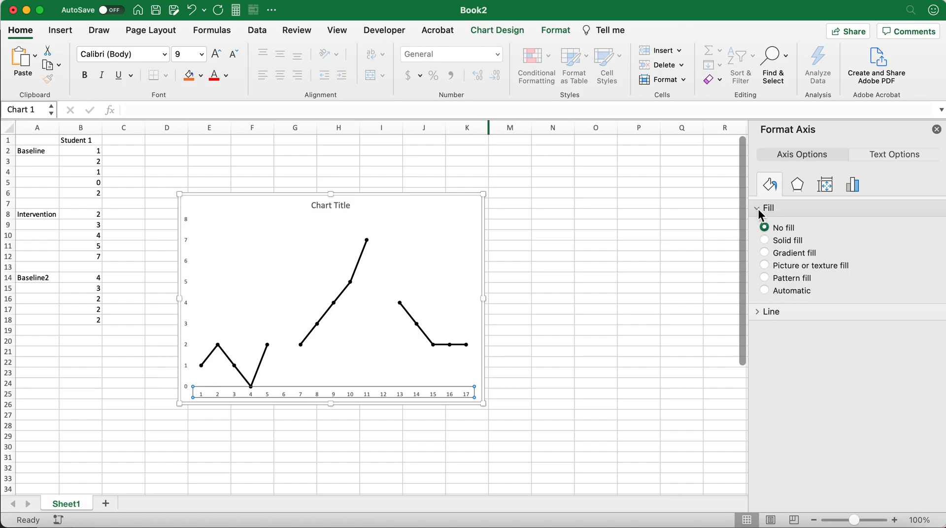
{"action": "left_click", "coordinate": [757, 208]}
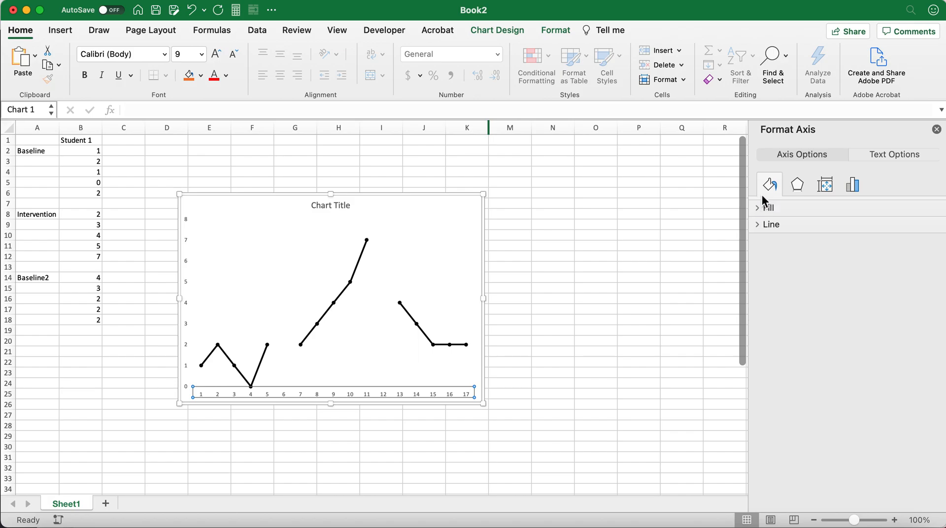
Set the text fill color of the horizontal axis labels to black and deselect the chart.
{"action": "left_click", "coordinate": [758, 224]}
{"action": "left_click", "coordinate": [757, 225]}
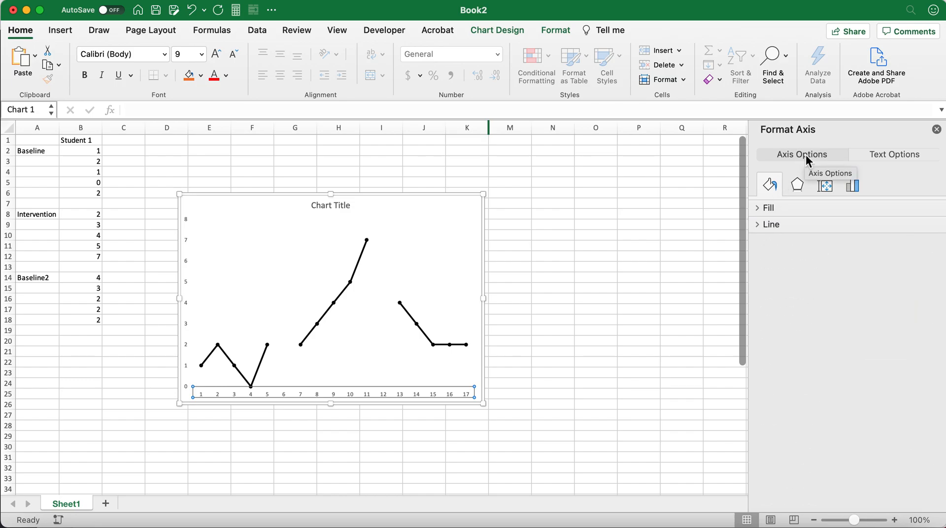
{"action": "left_click", "coordinate": [889, 157]}
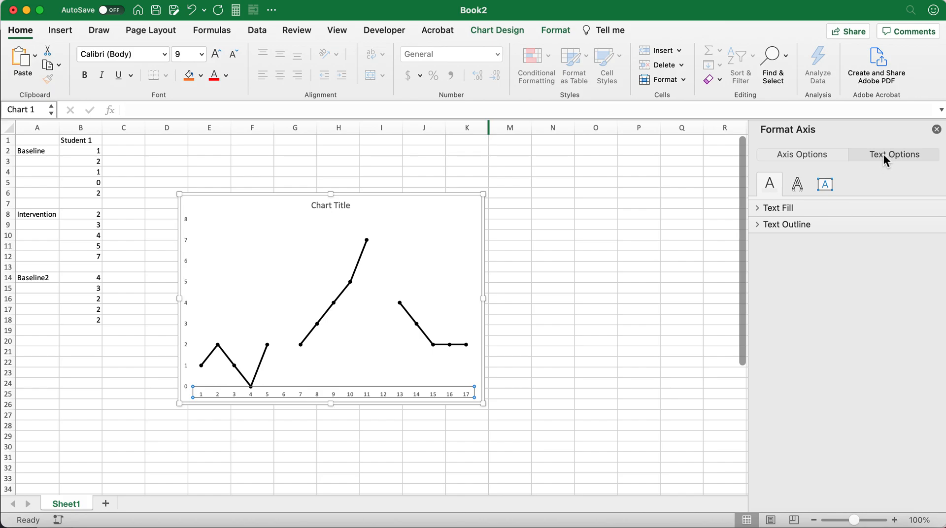
{"action": "left_click", "coordinate": [761, 206]}
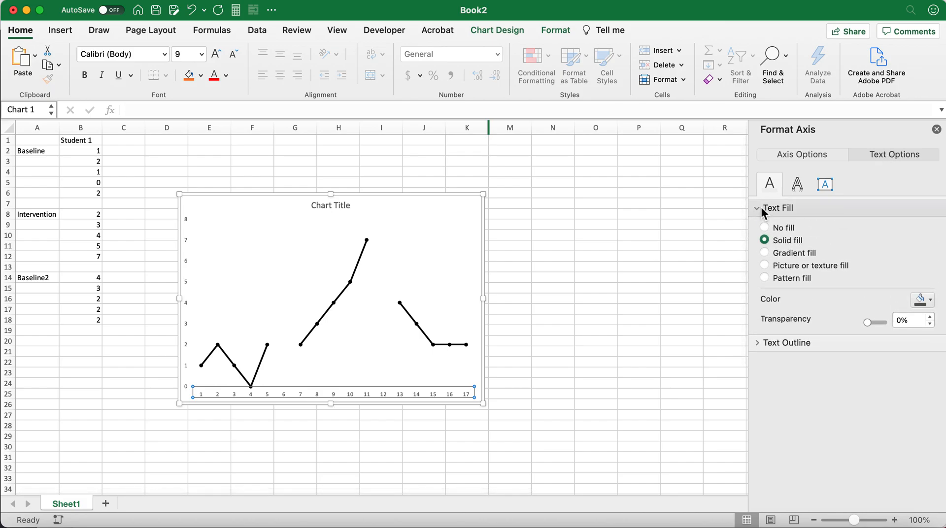
{"action": "left_click", "coordinate": [930, 300]}
{"action": "left_click", "coordinate": [847, 339]}
{"action": "left_click", "coordinate": [631, 331]}
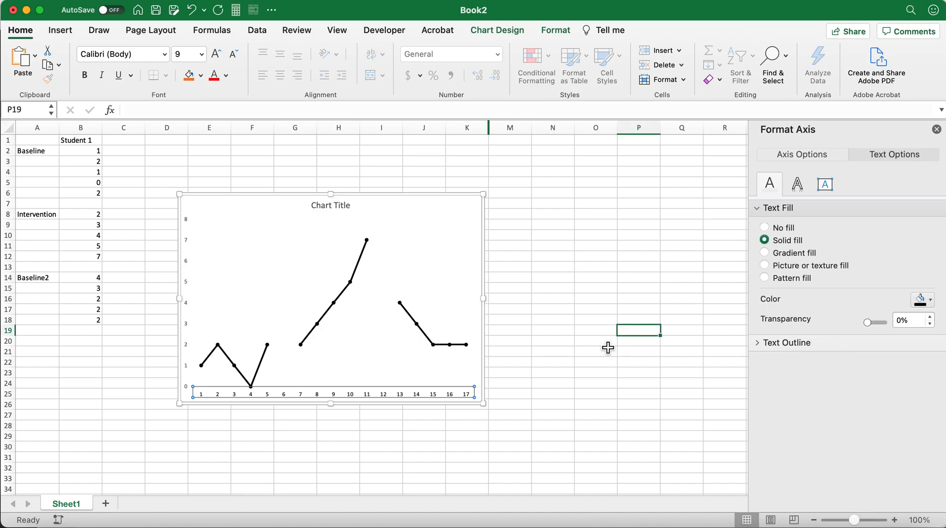
Try solid, gradient and picture or texture fills on the horizontal axis, and restore it to no fill.
{"action": "left_click", "coordinate": [350, 390]}
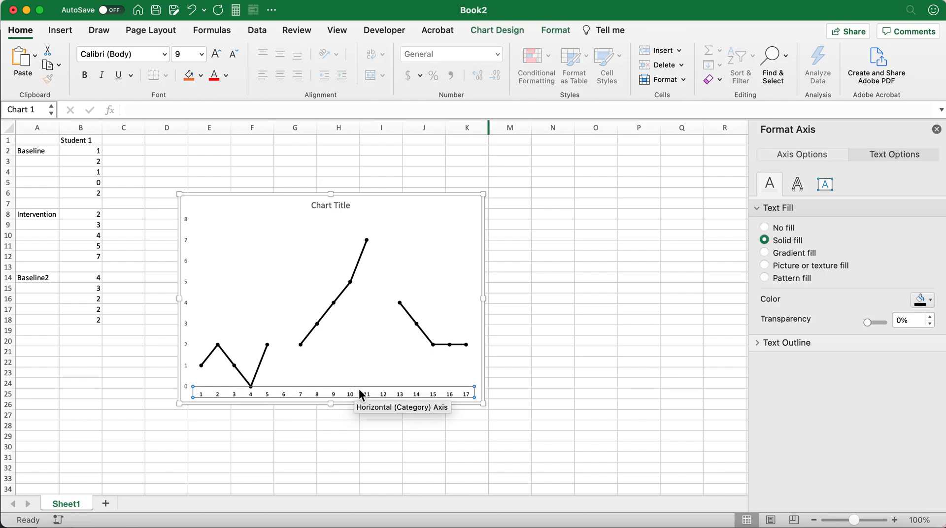
{"action": "left_click", "coordinate": [803, 156]}
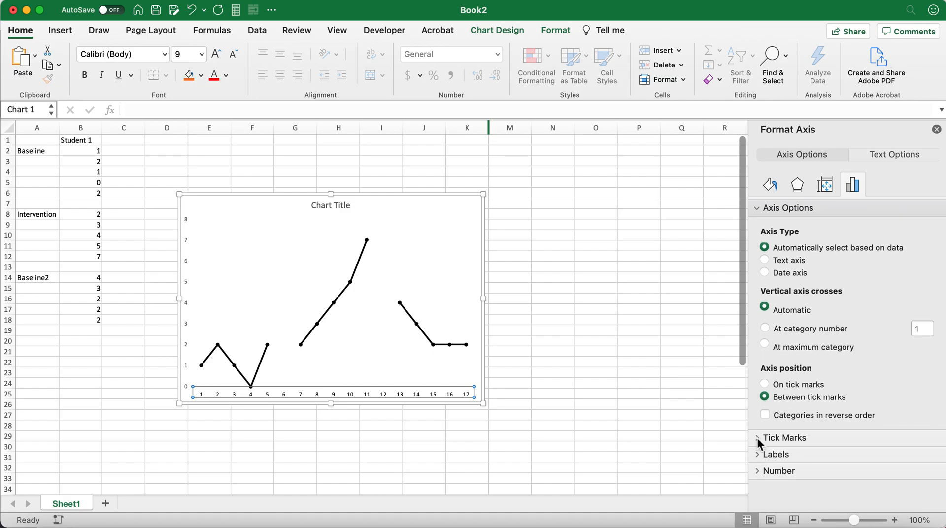
{"action": "left_click", "coordinate": [770, 184]}
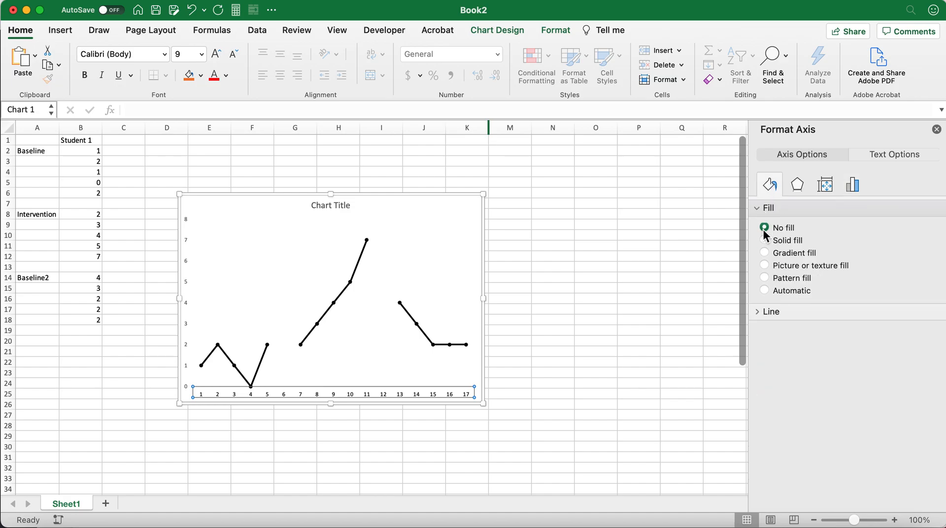
{"action": "left_click", "coordinate": [766, 240]}
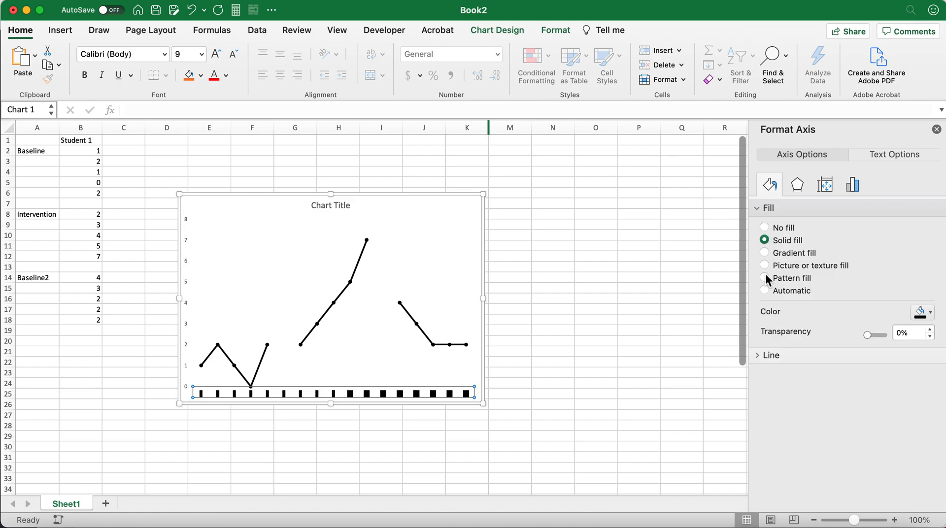
{"action": "left_click", "coordinate": [766, 254]}
{"action": "left_click", "coordinate": [765, 265]}
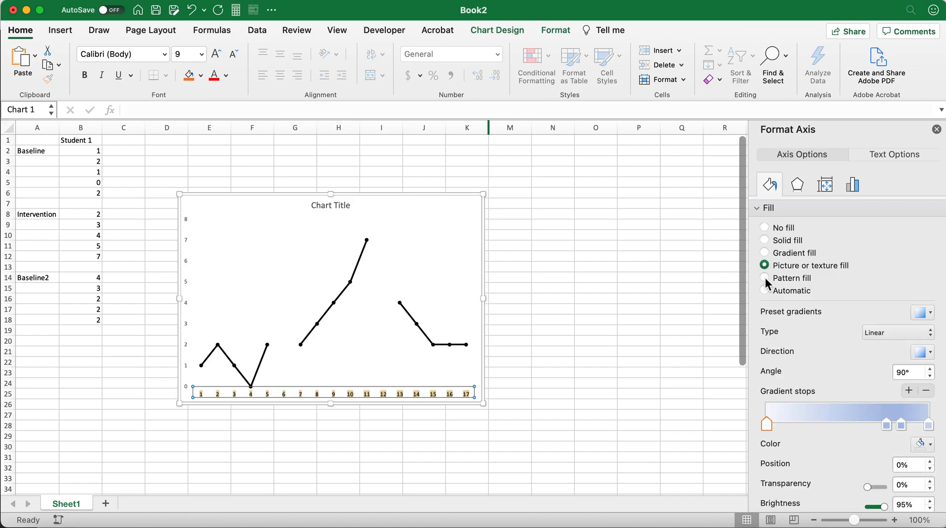
{"action": "left_click", "coordinate": [767, 227]}
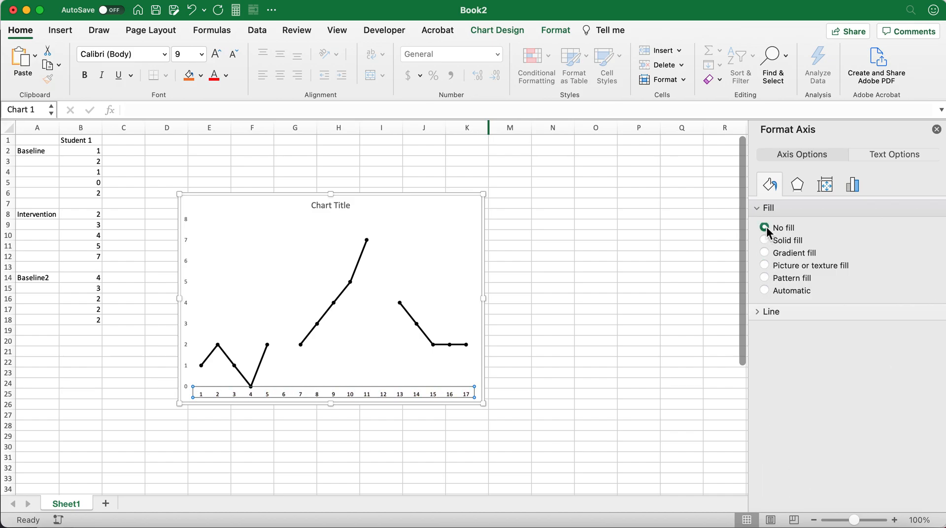
Set the line color of the chart's horizontal axis to black and deselect the chart.
{"action": "left_click", "coordinate": [765, 313]}
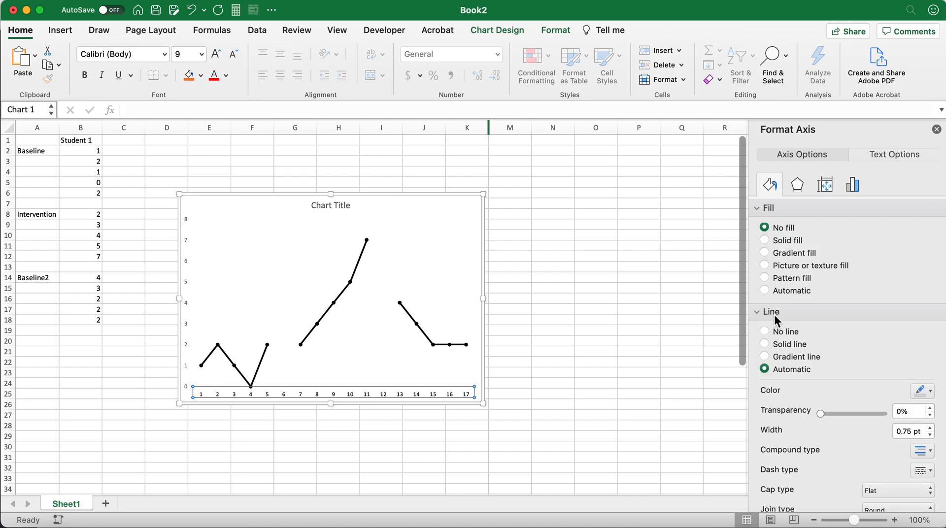
{"action": "scroll", "coordinate": [837, 346], "scroll_direction": "down", "scroll_amount": 2}
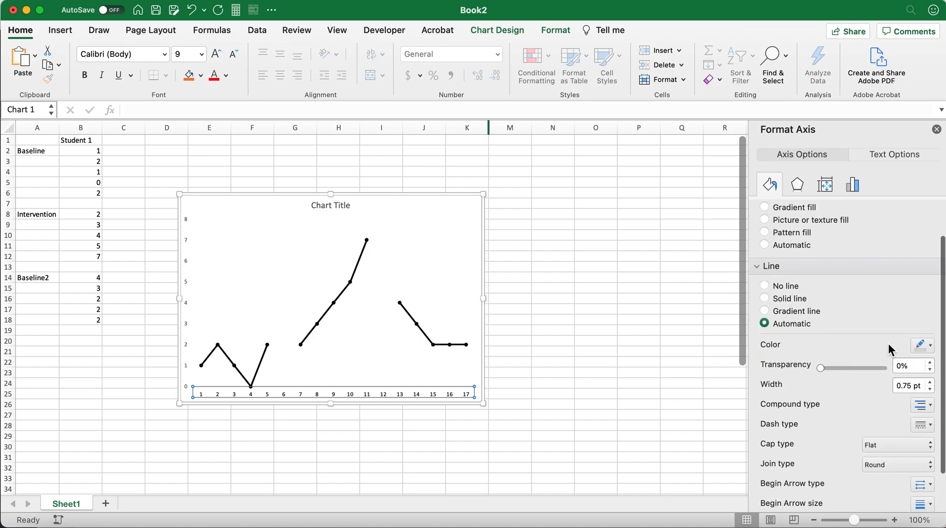
{"action": "left_click", "coordinate": [924, 350]}
{"action": "left_click", "coordinate": [846, 383]}
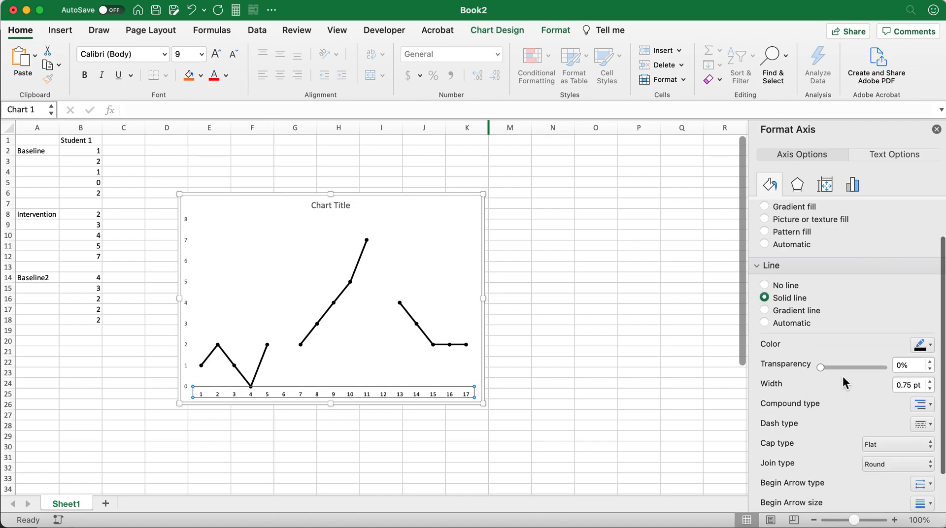
{"action": "left_click", "coordinate": [633, 334]}
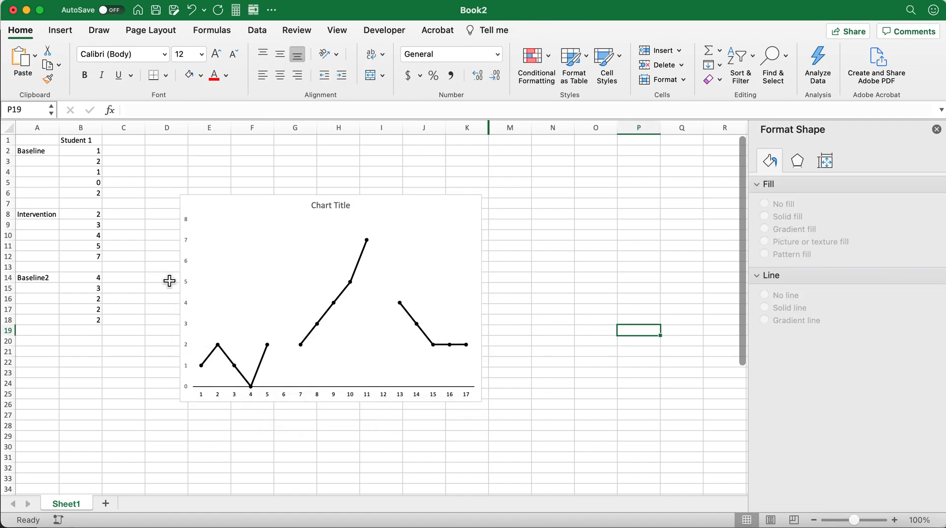
Set the text fill color of the vertical axis labels to black and deselect the chart.
{"action": "left_click", "coordinate": [189, 267]}
{"action": "left_click", "coordinate": [187, 260]}
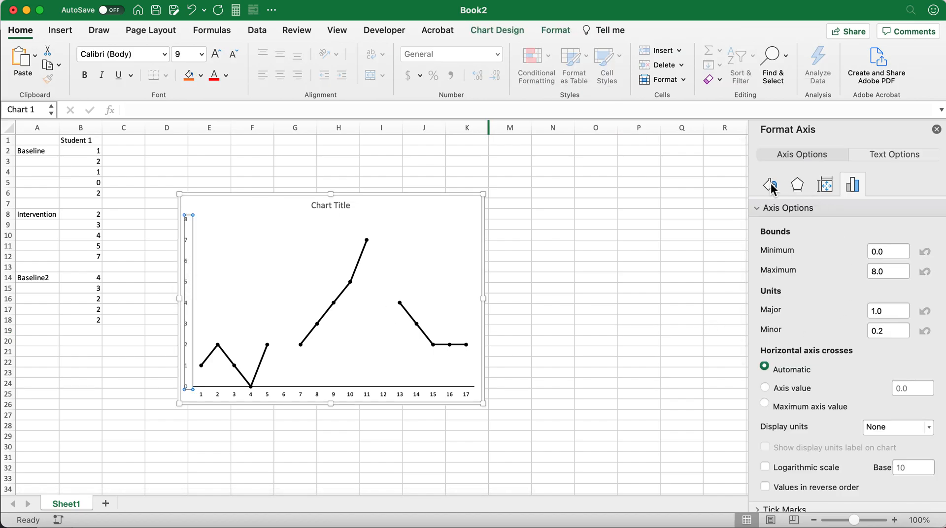
{"action": "left_click", "coordinate": [875, 160]}
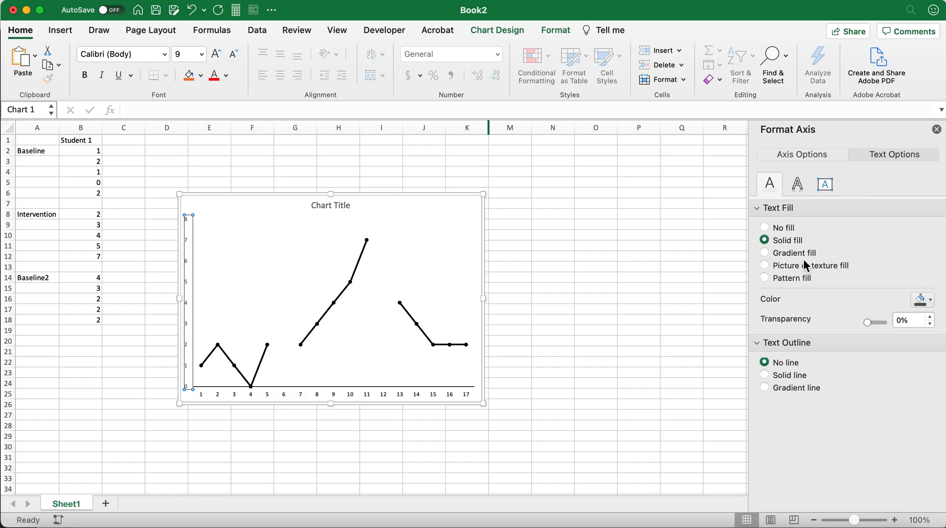
{"action": "left_click", "coordinate": [921, 300]}
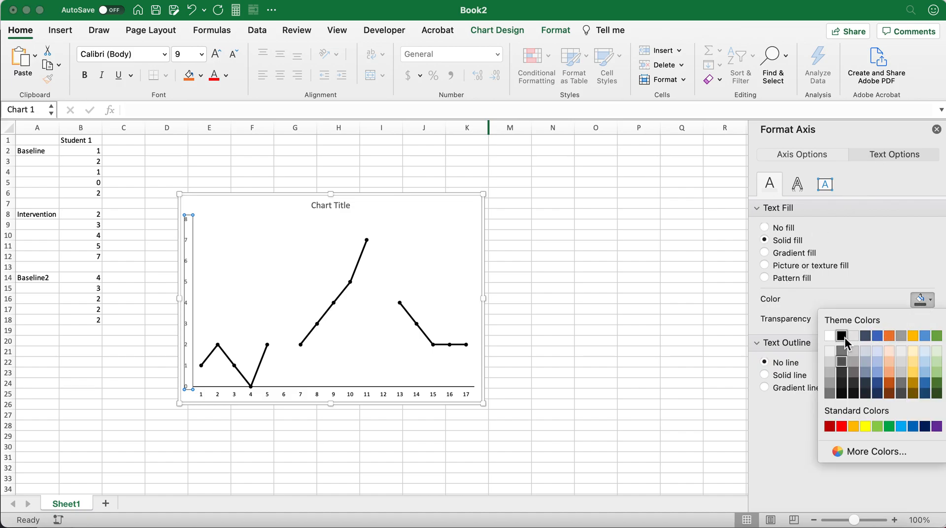
{"action": "left_click", "coordinate": [844, 338]}
{"action": "left_click", "coordinate": [578, 320]}
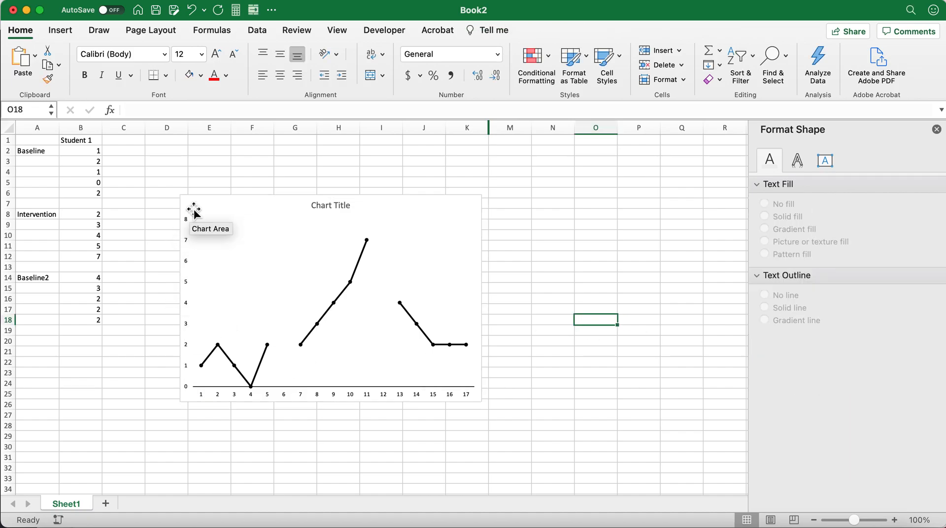
Set the text fill color of the chart title to black and deselect the chart.
{"action": "left_click", "coordinate": [335, 207]}
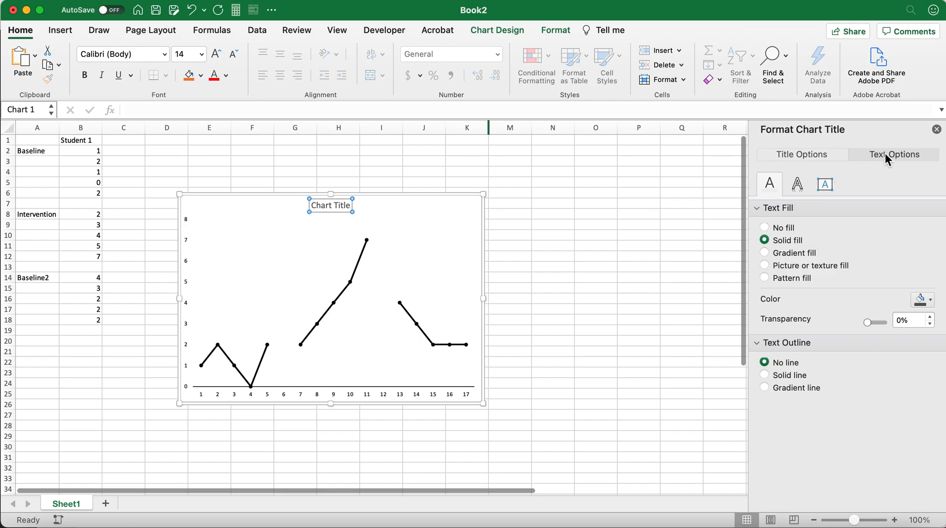
{"action": "left_click", "coordinate": [920, 299]}
{"action": "left_click", "coordinate": [845, 335]}
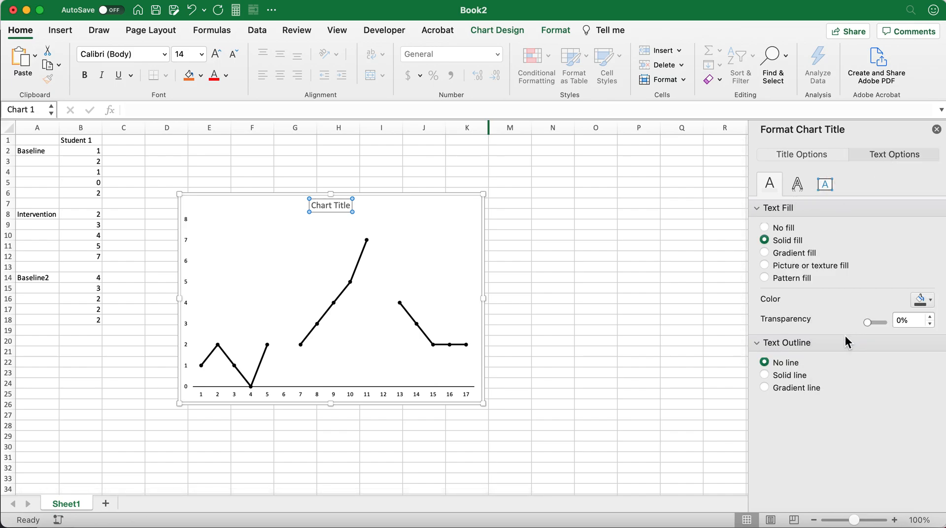
{"action": "left_click", "coordinate": [608, 310]}
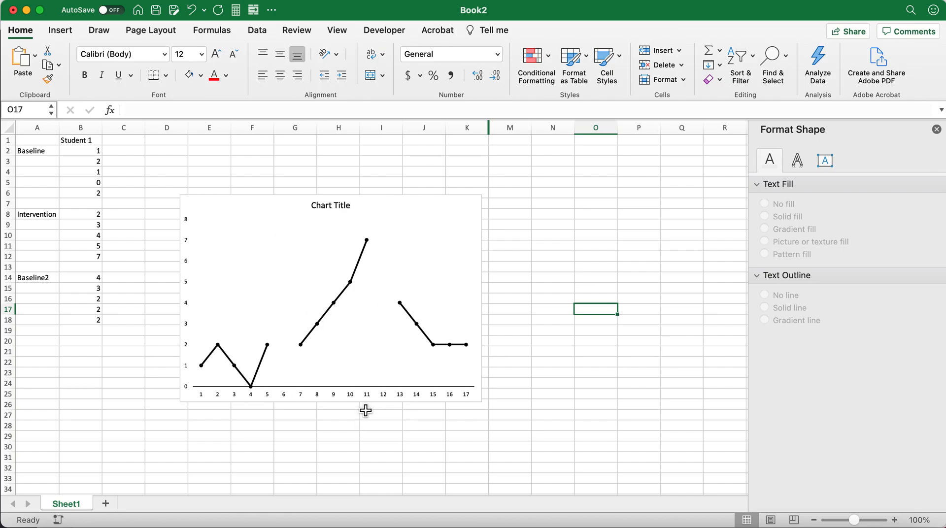
Draw a straight vertical line about 3.65" long between the baseline and intervention data, reaching down to the horizontal axis near 6.
{"action": "left_click", "coordinate": [99, 30]}
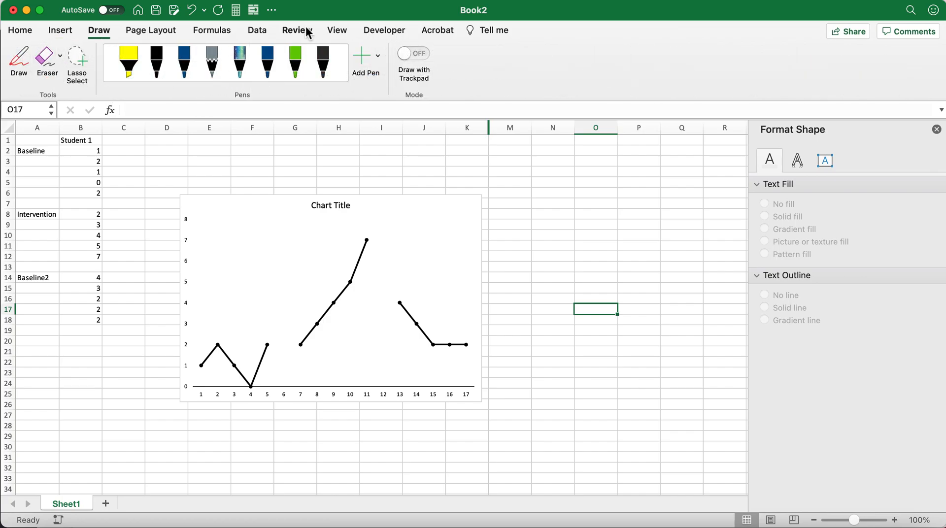
{"action": "left_click", "coordinate": [23, 34]}
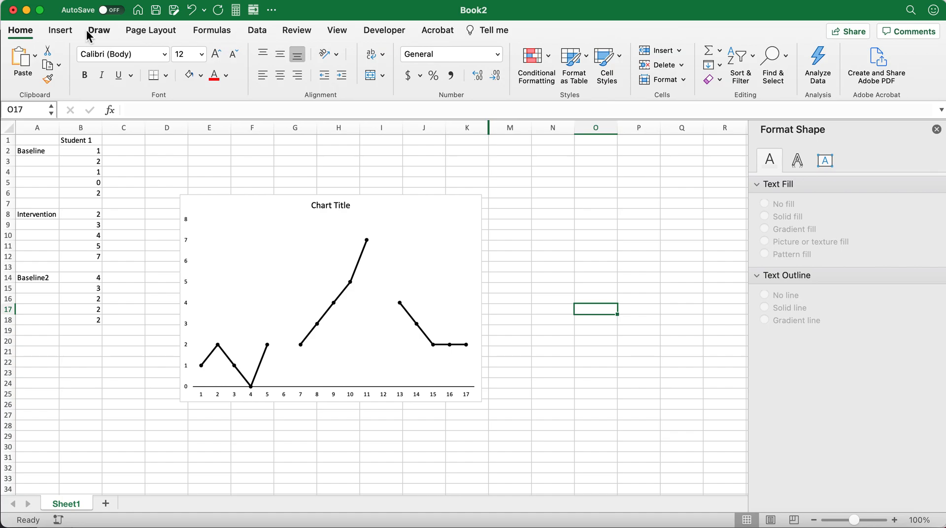
{"action": "left_click", "coordinate": [66, 34]}
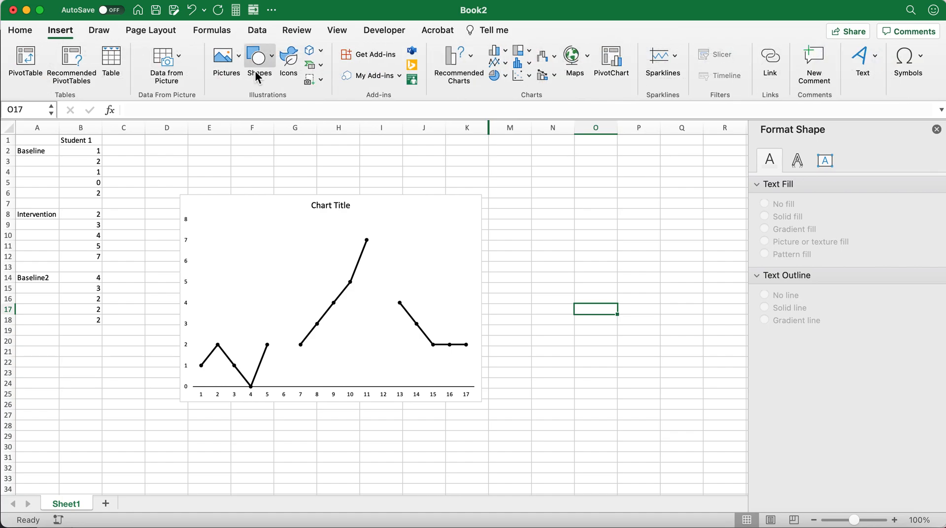
{"action": "left_click", "coordinate": [272, 58]}
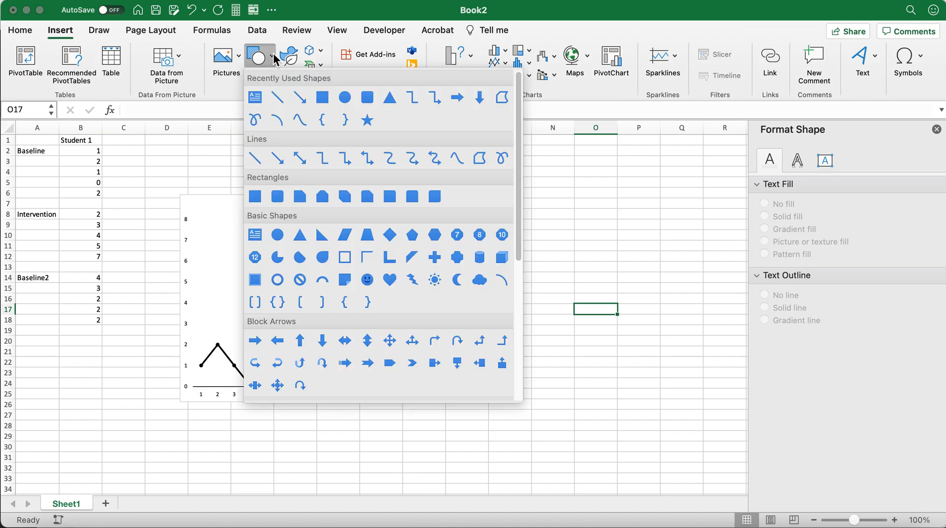
{"action": "left_click", "coordinate": [278, 101]}
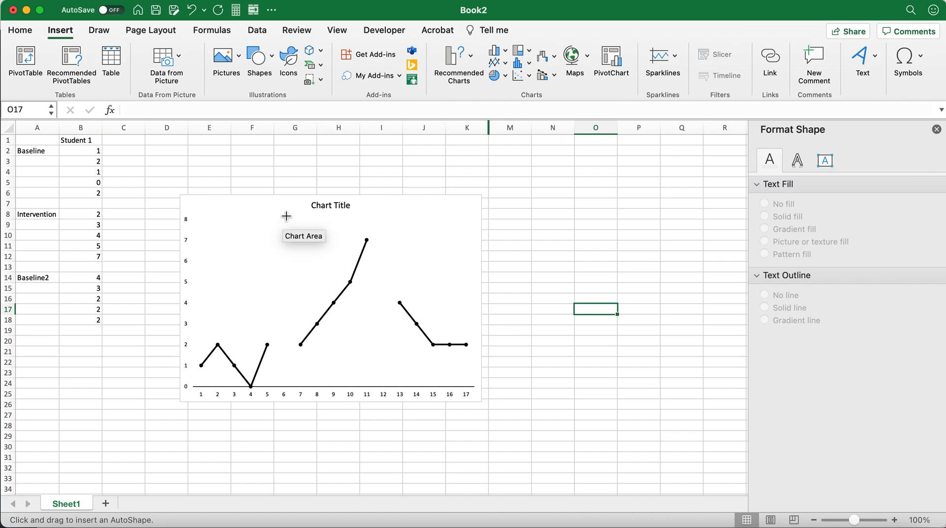
{"action": "left_click_drag", "start_coordinate": [284, 216], "coordinate": [280, 388]}
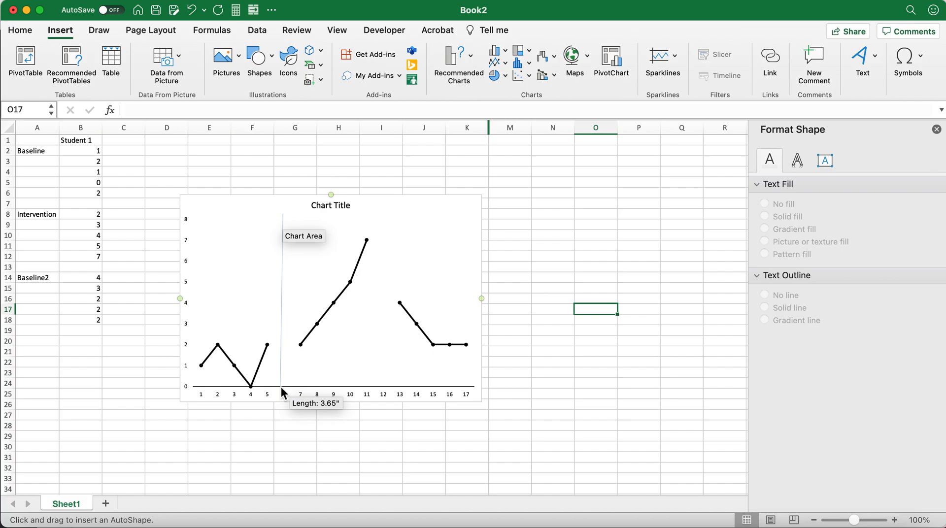
{"action": "left_click_drag", "start_coordinate": [280, 387], "coordinate": [281, 387]}
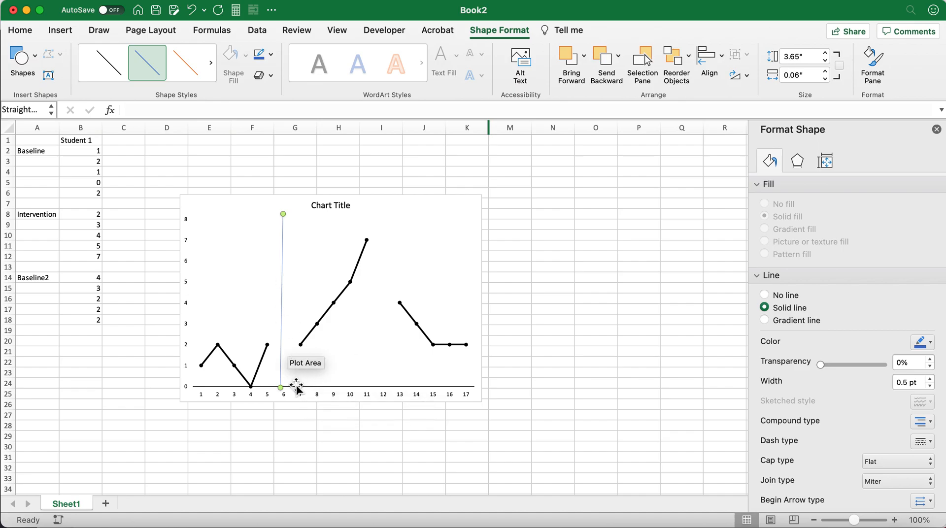
Adjust the lower end of the phase-change line to make it more upright, about 3.67" high, and deselect it.
{"action": "left_click_drag", "start_coordinate": [284, 389], "coordinate": [283, 389]}
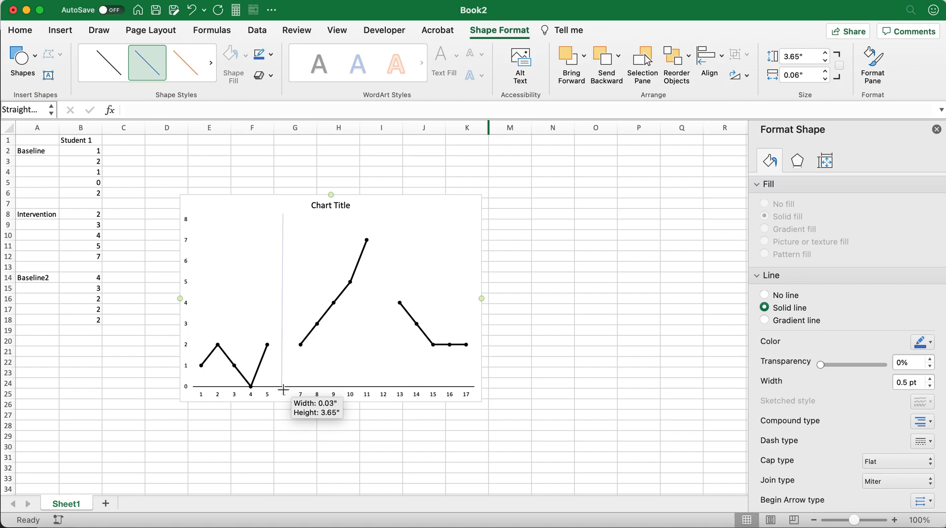
{"action": "left_click_drag", "start_coordinate": [283, 390], "coordinate": [282, 389]}
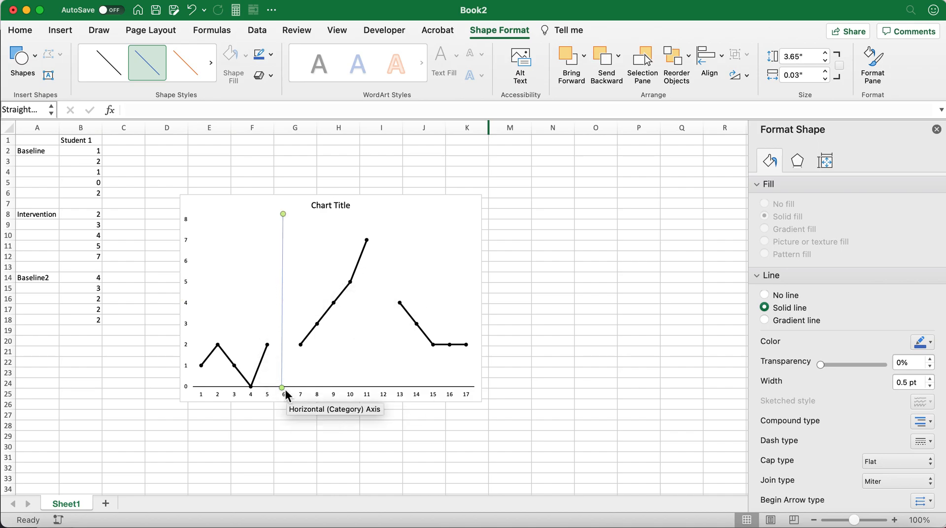
{"action": "left_click_drag", "start_coordinate": [281, 389], "coordinate": [281, 389]}
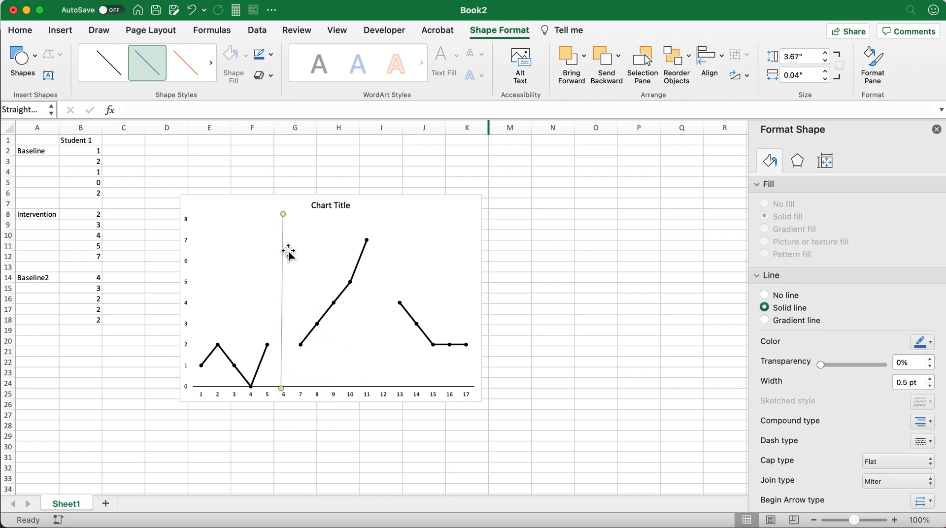
{"action": "left_click", "coordinate": [547, 284]}
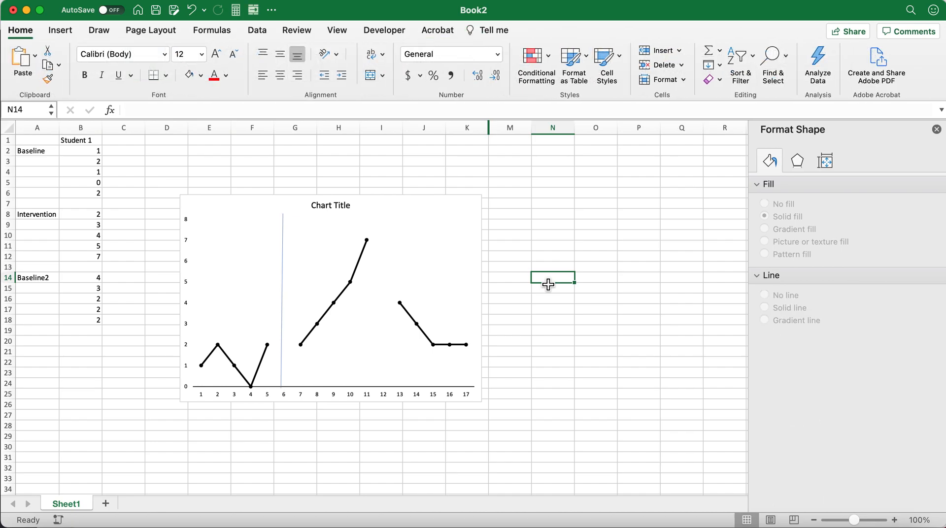
Format the phase-change line with a black color and a width of 1.75 pt, and deselect it.
{"action": "left_click", "coordinate": [285, 274]}
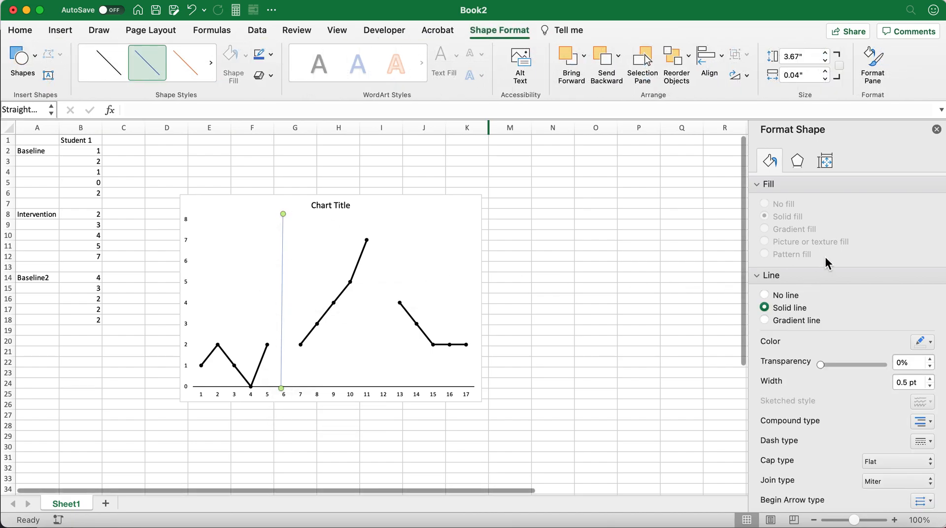
{"action": "left_click", "coordinate": [927, 344]}
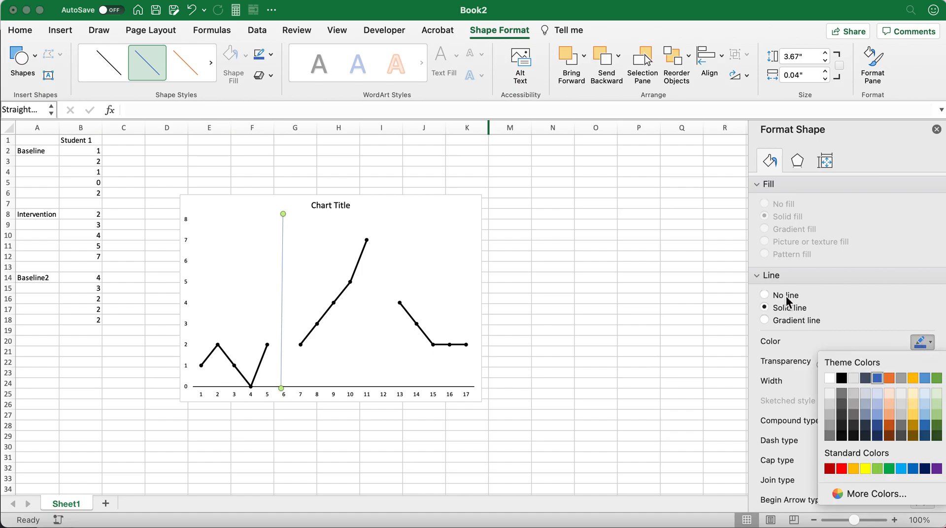
{"action": "left_click", "coordinate": [843, 377]}
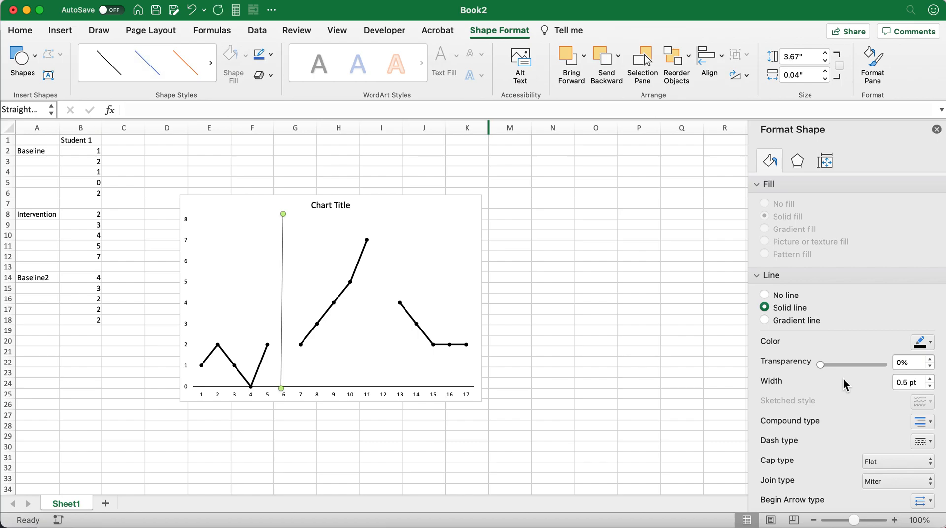
{"action": "left_click", "coordinate": [758, 277]}
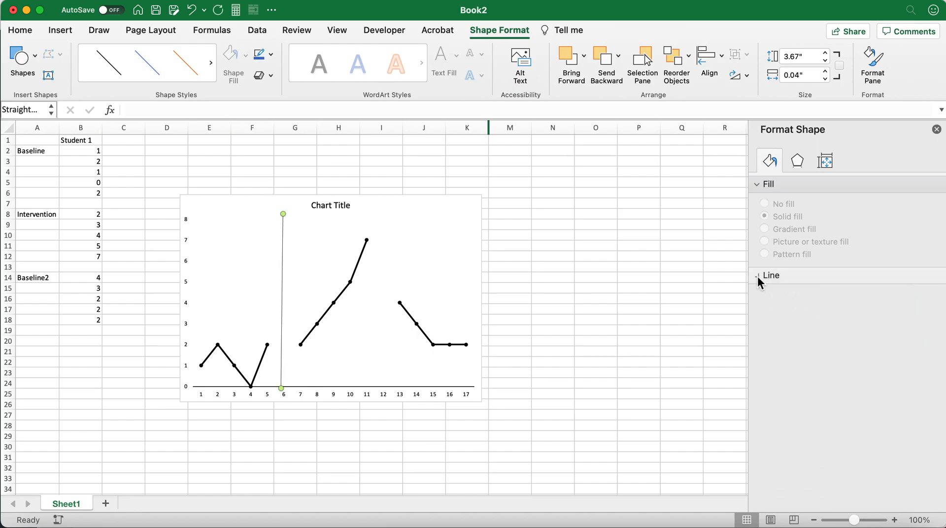
{"action": "left_click", "coordinate": [758, 277]}
{"action": "scroll", "coordinate": [880, 339], "scroll_direction": "down", "scroll_amount": 3}
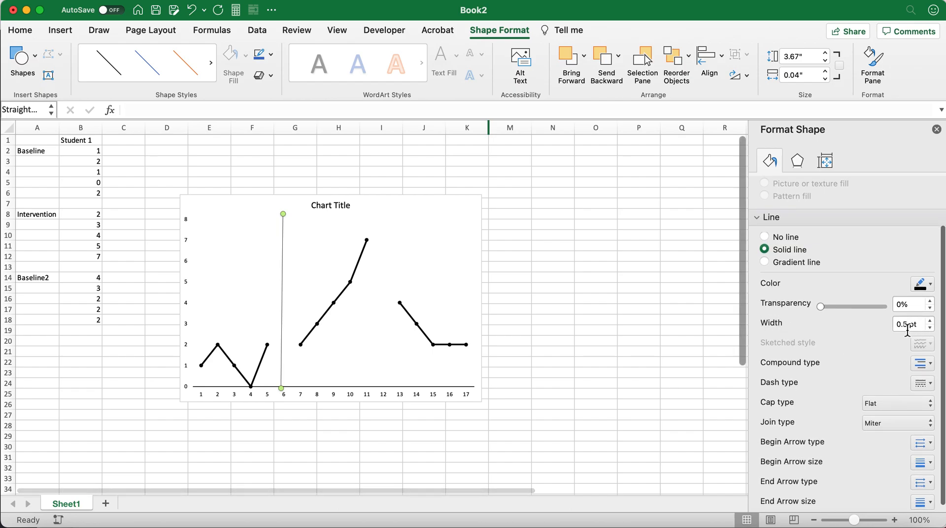
{"action": "left_click", "coordinate": [930, 321]}
{"action": "left_click", "coordinate": [930, 320]}
{"action": "left_click", "coordinate": [930, 320]}
{"action": "left_click", "coordinate": [931, 320]}
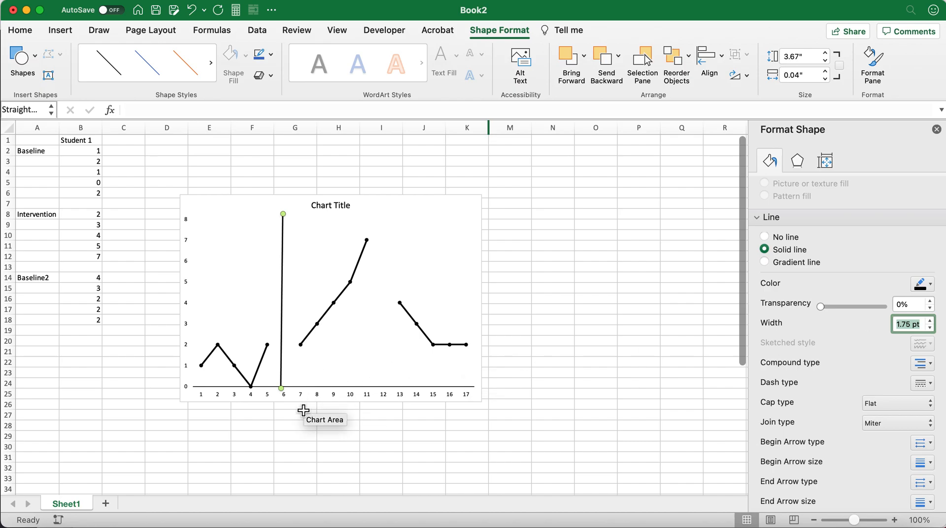
{"action": "left_click", "coordinate": [305, 438]}
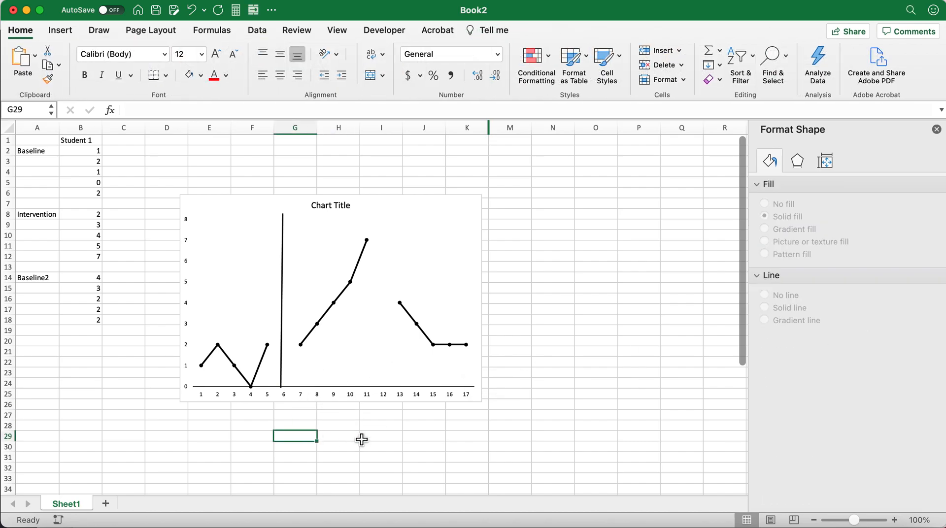
Move the lower end of the phase-change line to straighten it at about 3.61" high, and deselect it.
{"action": "left_click", "coordinate": [283, 392]}
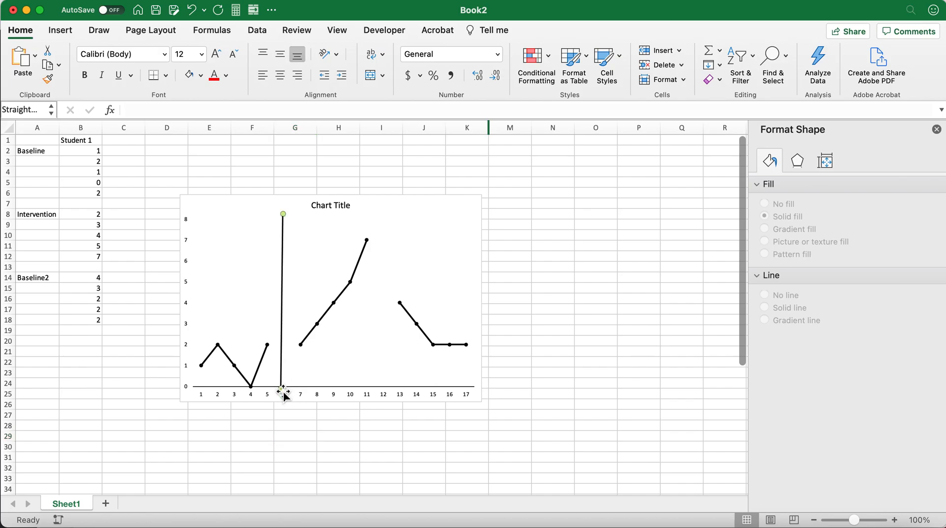
{"action": "left_click", "coordinate": [286, 413]}
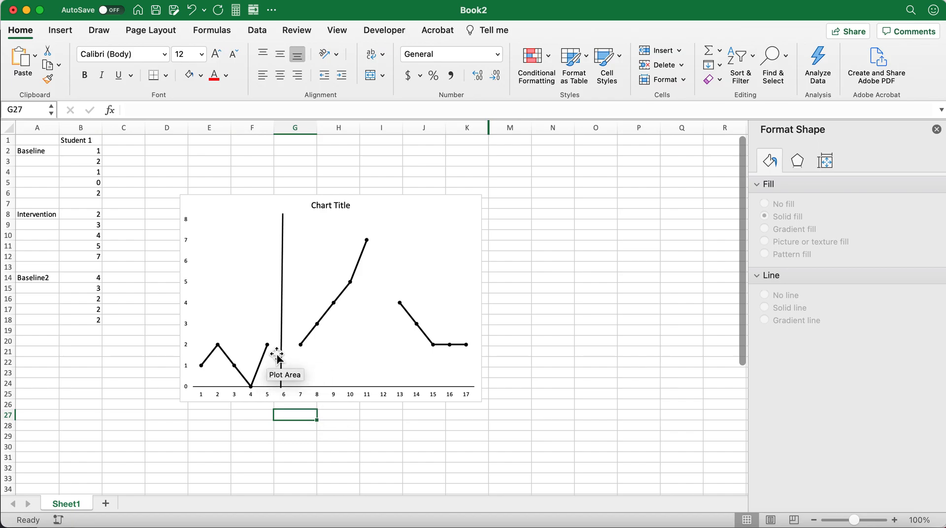
{"action": "left_click", "coordinate": [281, 377]}
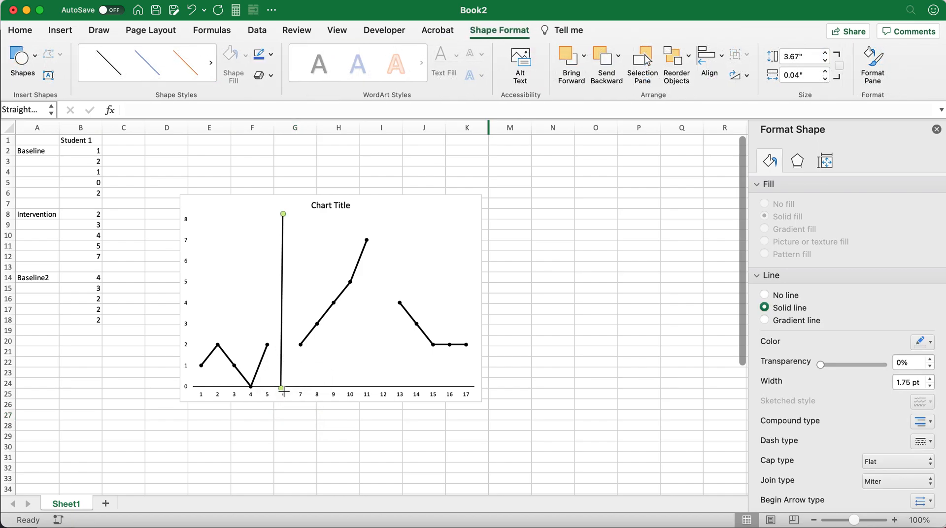
{"action": "left_click_drag", "start_coordinate": [283, 388], "coordinate": [282, 386]}
{"action": "left_click", "coordinate": [554, 408]}
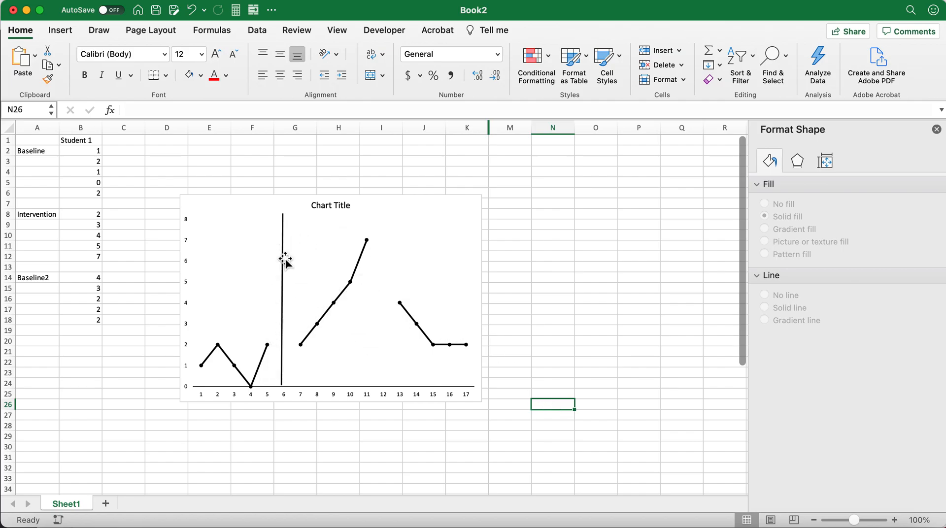
Duplicate the phase-change line and place the copy between the intervention and second baseline data, near 12 on the horizontal axis.
{"action": "left_click", "coordinate": [283, 286]}
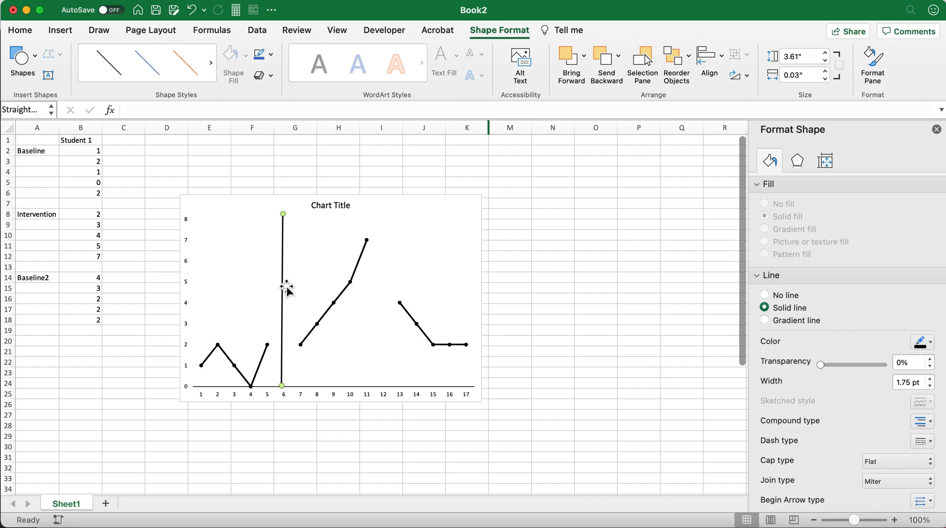
{"action": "key", "text": "super+v"}
{"action": "scroll", "coordinate": [290, 286], "scroll_direction": "right", "scroll_amount": 1}
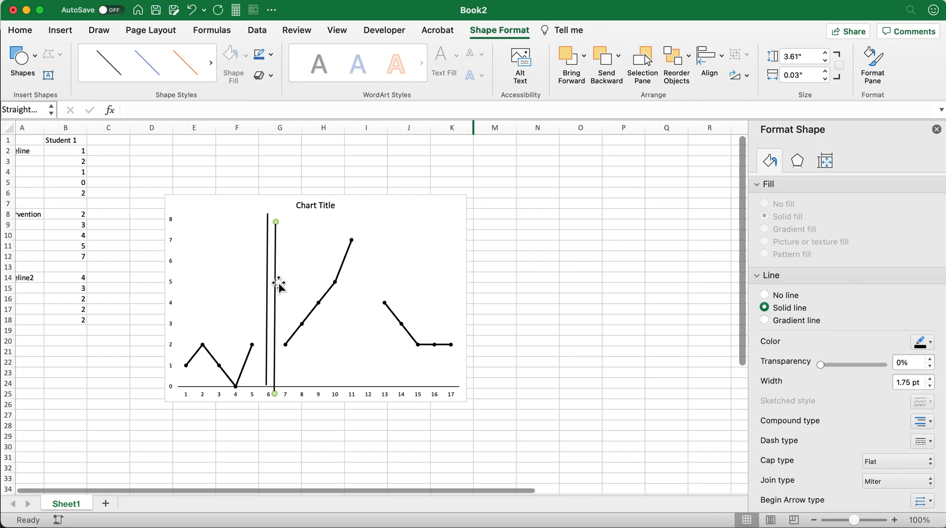
{"action": "left_click_drag", "start_coordinate": [277, 282], "coordinate": [366, 274]}
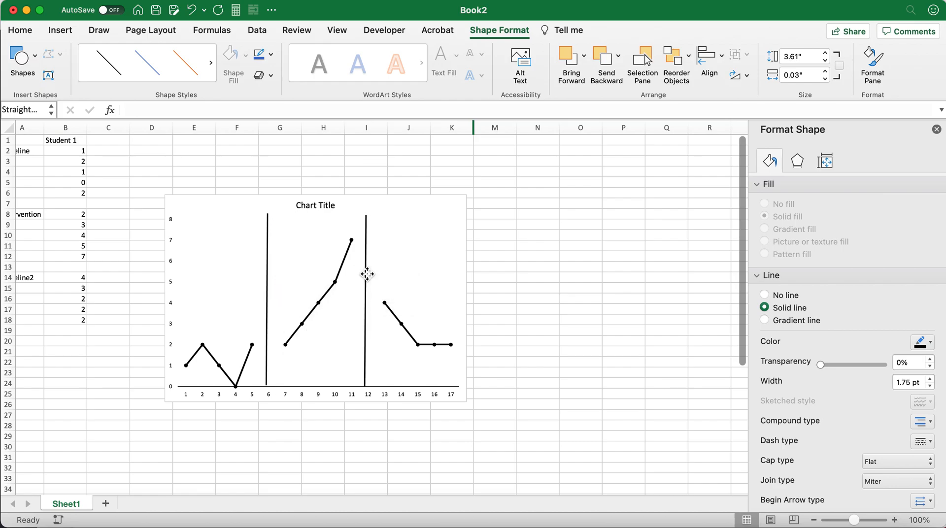
{"action": "left_click", "coordinate": [569, 354]}
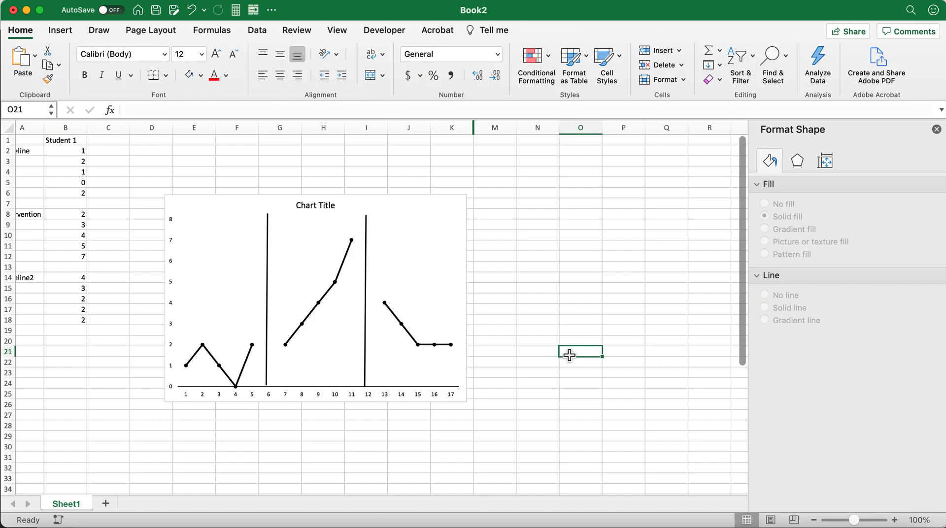
Nudge both phase-change lines slightly to the right so they meet the horizontal axis at 6 and 12.
{"action": "left_click", "coordinate": [267, 273]}
{"action": "left_click_drag", "start_coordinate": [269, 271], "coordinate": [270, 270]}
{"action": "left_click", "coordinate": [368, 281]}
{"action": "left_click_drag", "start_coordinate": [368, 280], "coordinate": [370, 276]}
{"action": "left_click", "coordinate": [530, 297]}
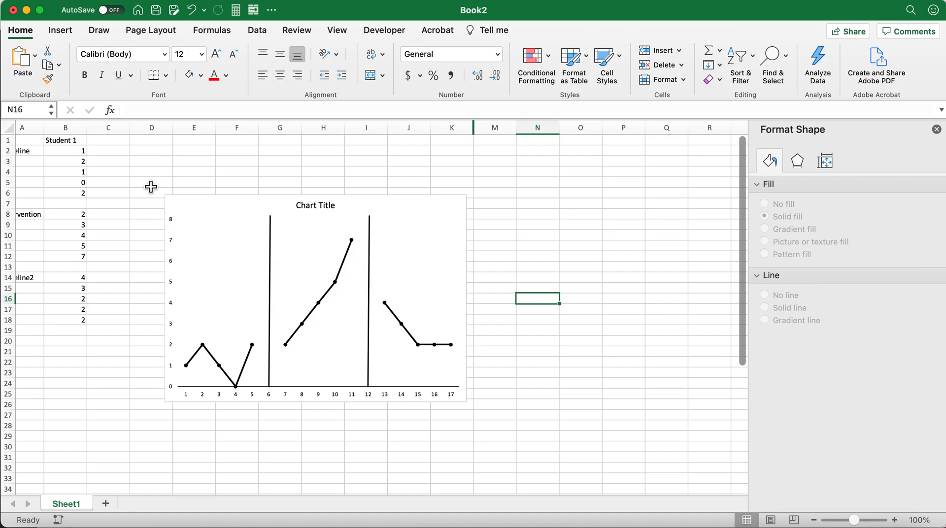
Insert a text box reading "Baseline" in the upper part of the chart's first phase, and deselect it.
{"action": "left_click", "coordinate": [62, 32]}
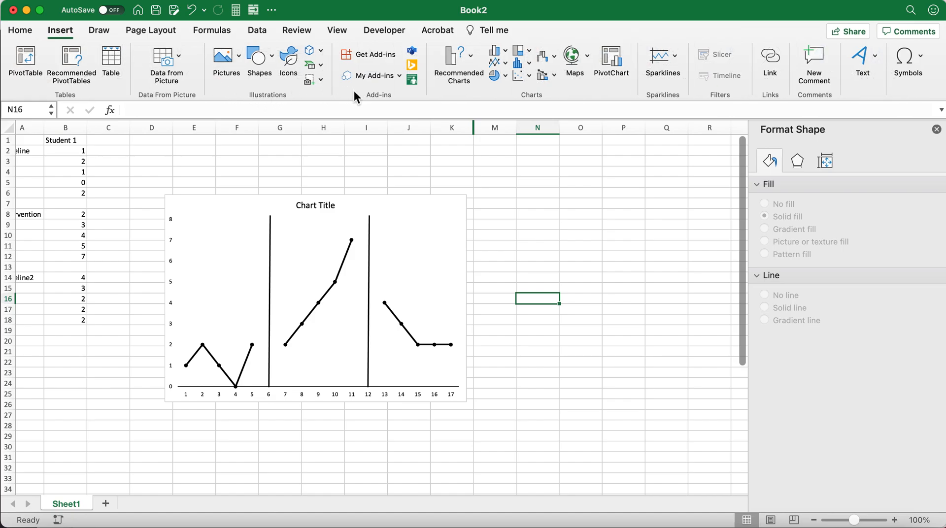
{"action": "left_click", "coordinate": [873, 61]}
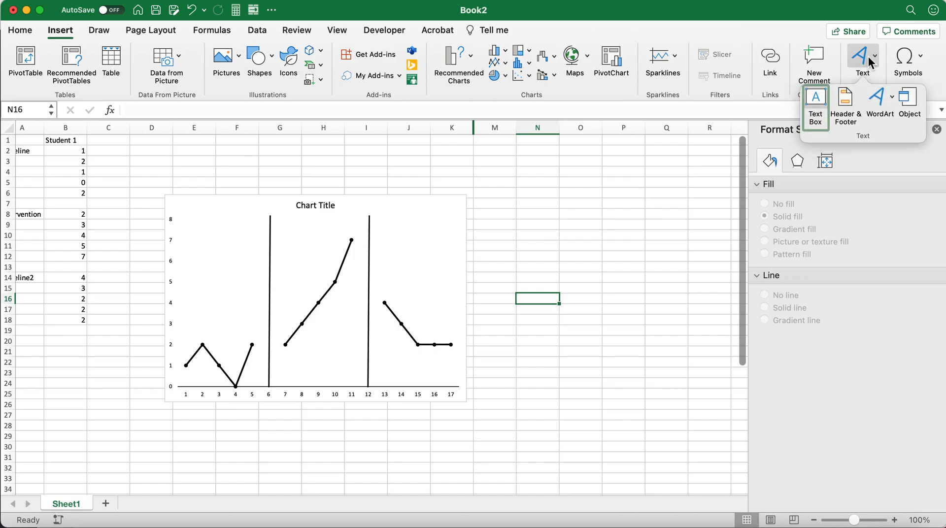
{"action": "left_click", "coordinate": [817, 108]}
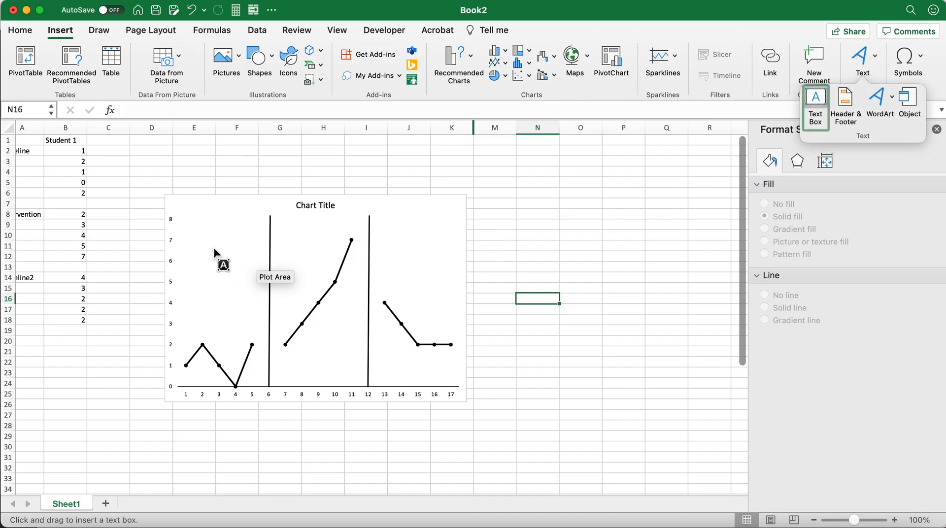
{"action": "left_click", "coordinate": [189, 225]}
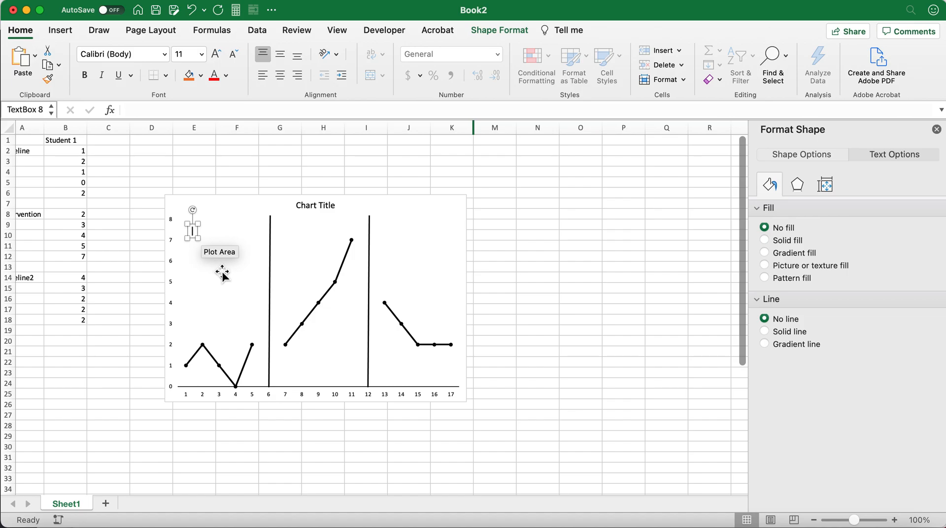
{"action": "type", "text": "Baseline"}
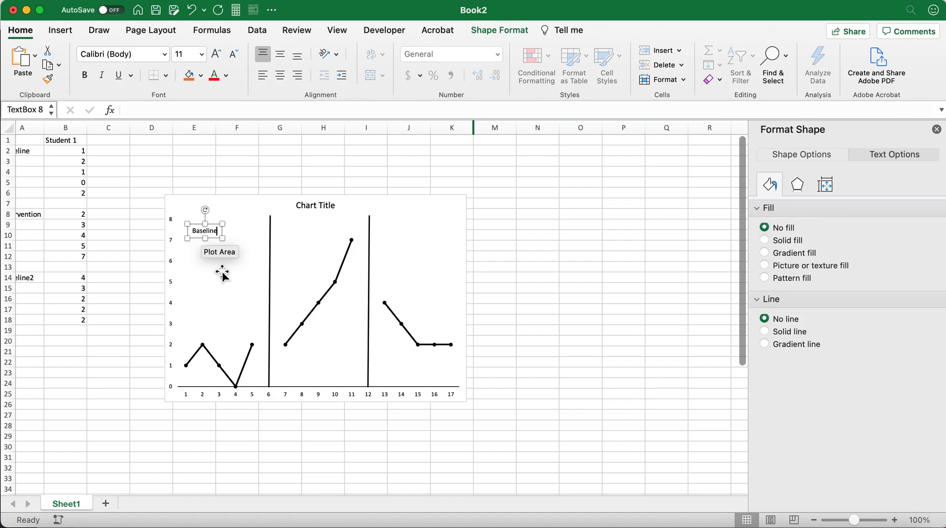
{"action": "left_click", "coordinate": [221, 272]}
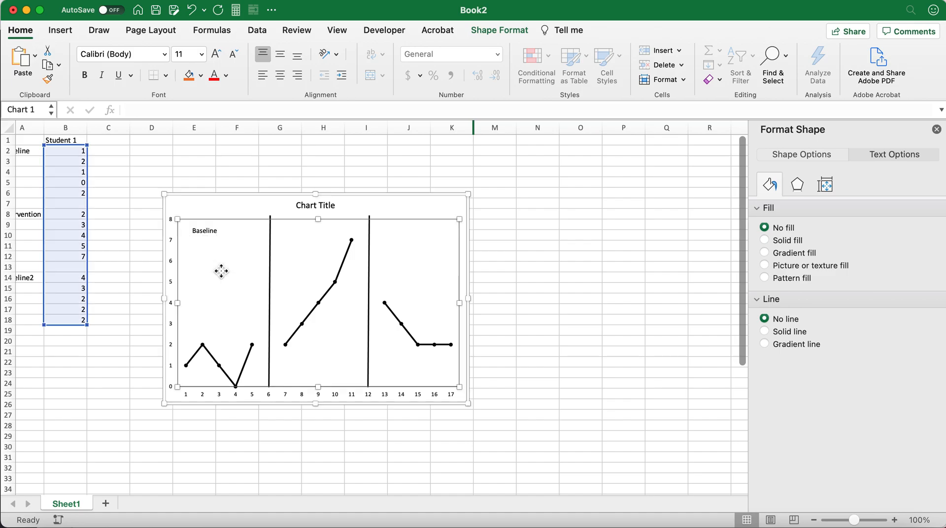
{"action": "left_click", "coordinate": [528, 309]}
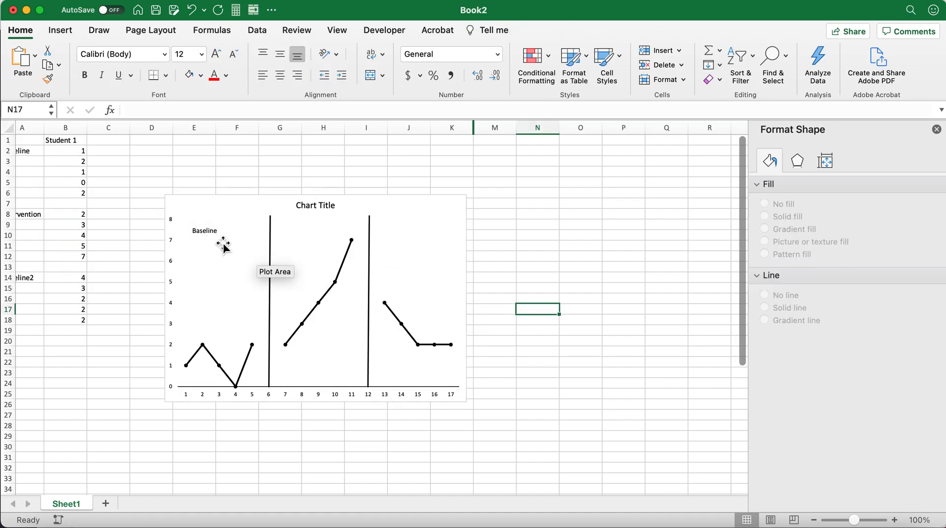
Duplicate the "Baseline" label twice, placing one copy in the upper part of the second phase and one in the third.
{"action": "left_click", "coordinate": [210, 232]}
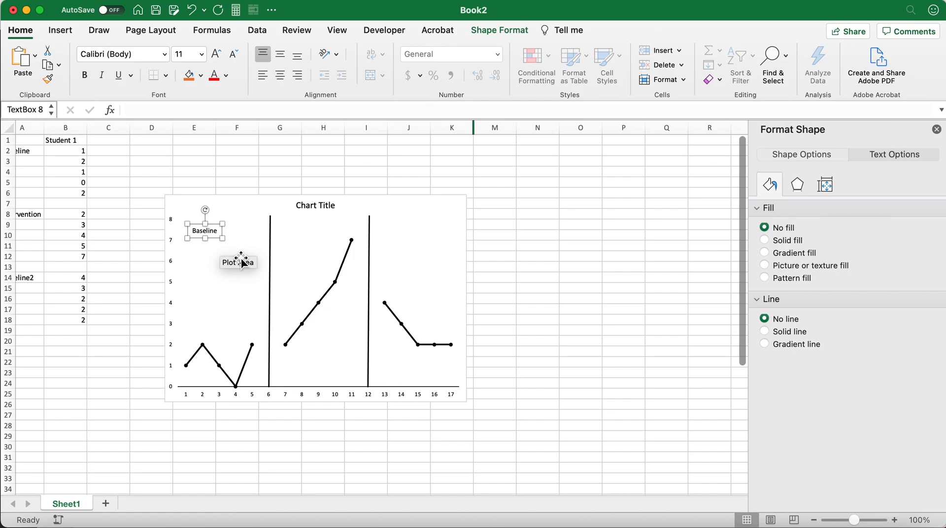
{"action": "key", "text": "super+d"}
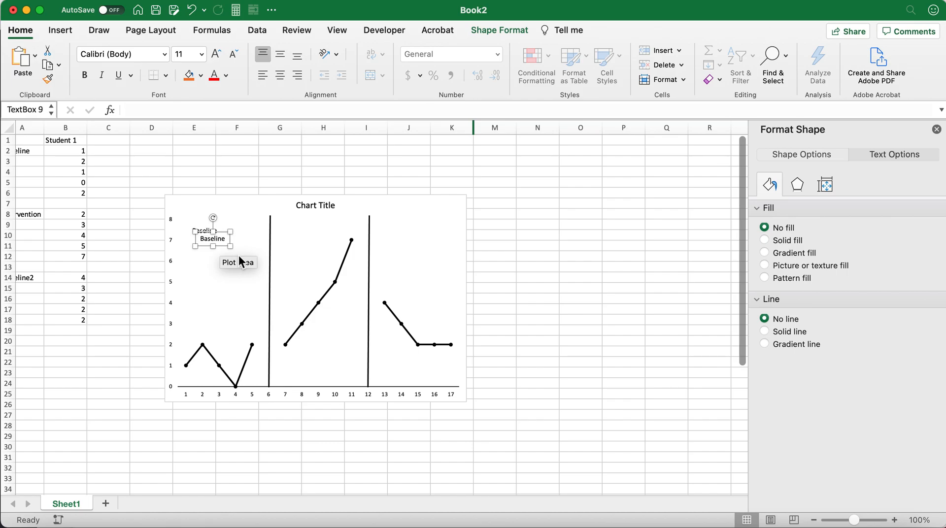
{"action": "left_click_drag", "start_coordinate": [234, 244], "coordinate": [314, 236]}
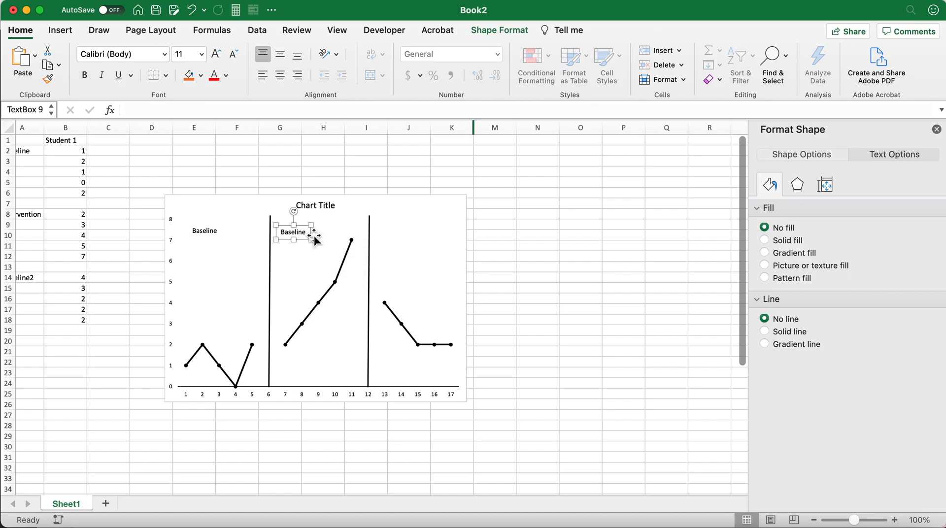
{"action": "key", "text": "super+d"}
{"action": "left_click_drag", "start_coordinate": [320, 240], "coordinate": [413, 233]}
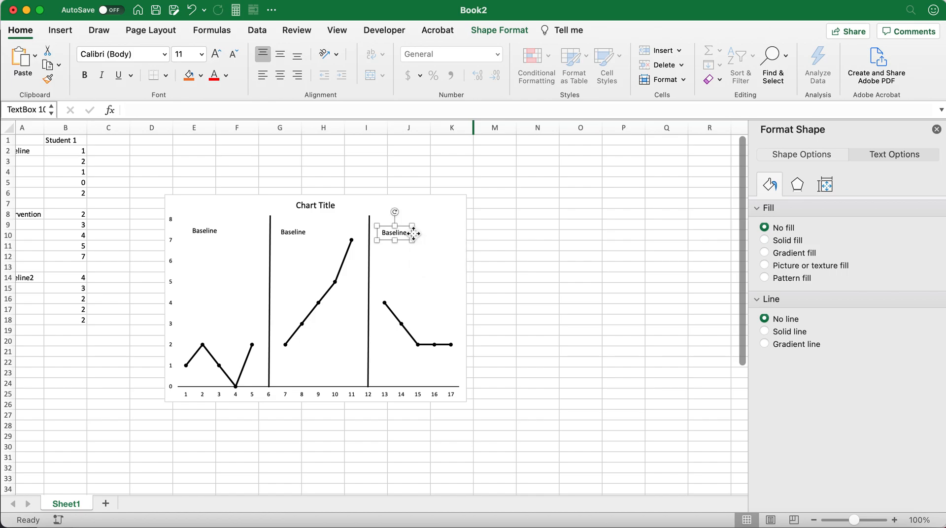
Change the label in the chart's middle phase to "Intervention".
{"action": "left_click", "coordinate": [293, 236]}
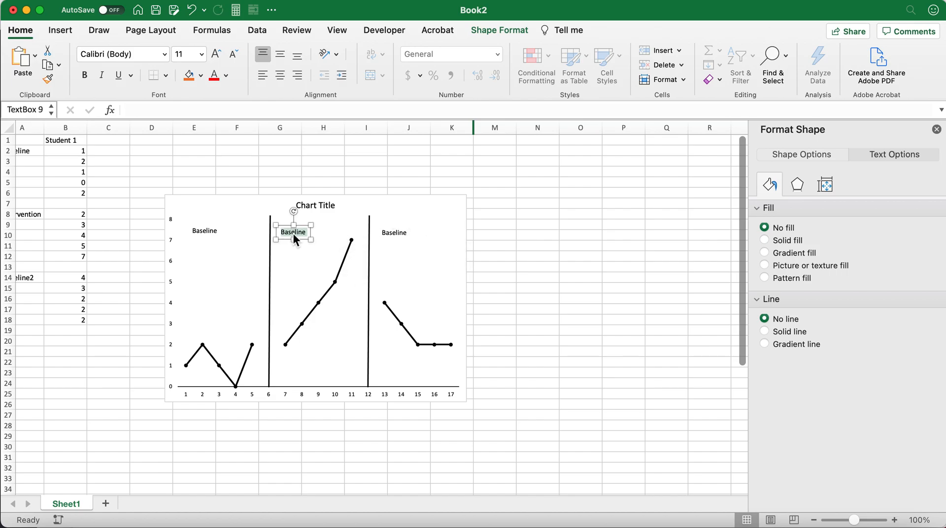
{"action": "type", "text": "Intervention"}
{"action": "left_click", "coordinate": [397, 233]}
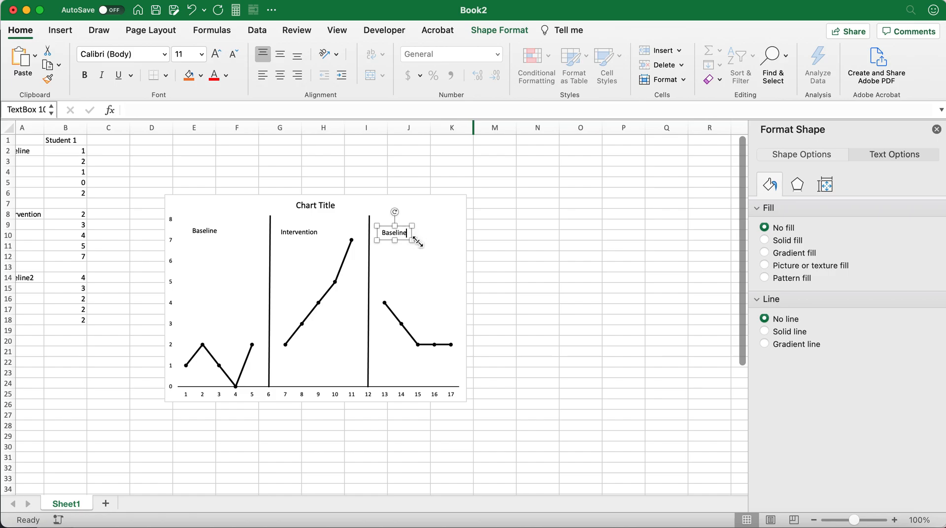
{"action": "type", "text": "2"}
{"action": "key", "text": "BackSpace"}
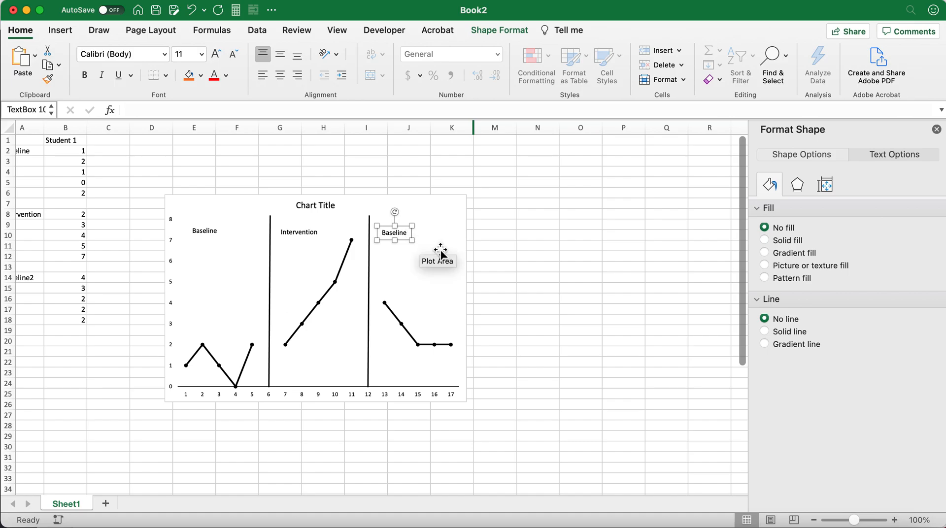
{"action": "left_click", "coordinate": [513, 255]}
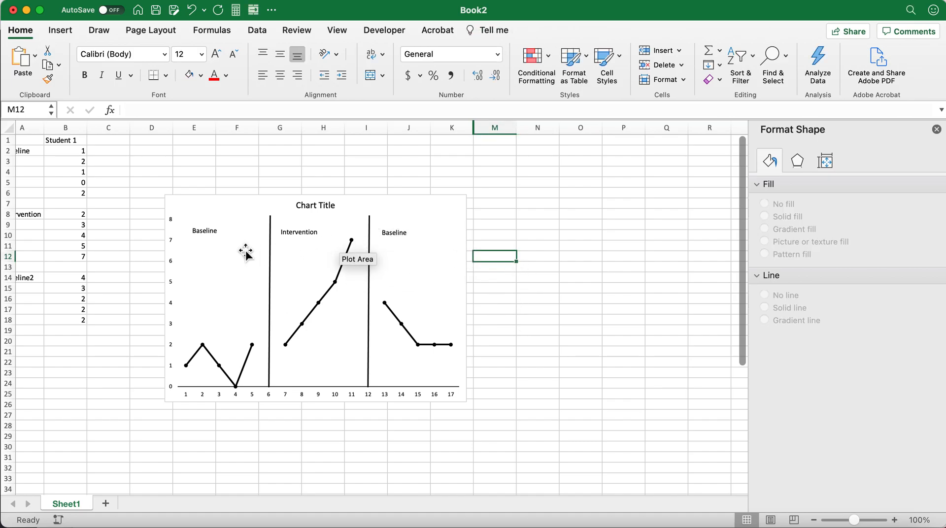
Move the three phase labels slightly right so each is centred in its phase, and deselect them.
{"action": "left_click", "coordinate": [209, 235]}
{"action": "left_click_drag", "start_coordinate": [221, 227], "coordinate": [233, 227]}
{"action": "left_click", "coordinate": [306, 234]}
{"action": "left_click_drag", "start_coordinate": [312, 228], "coordinate": [333, 228]}
{"action": "left_click", "coordinate": [402, 231]}
{"action": "left_click_drag", "start_coordinate": [409, 233], "coordinate": [429, 227]}
{"action": "left_click", "coordinate": [545, 269]}
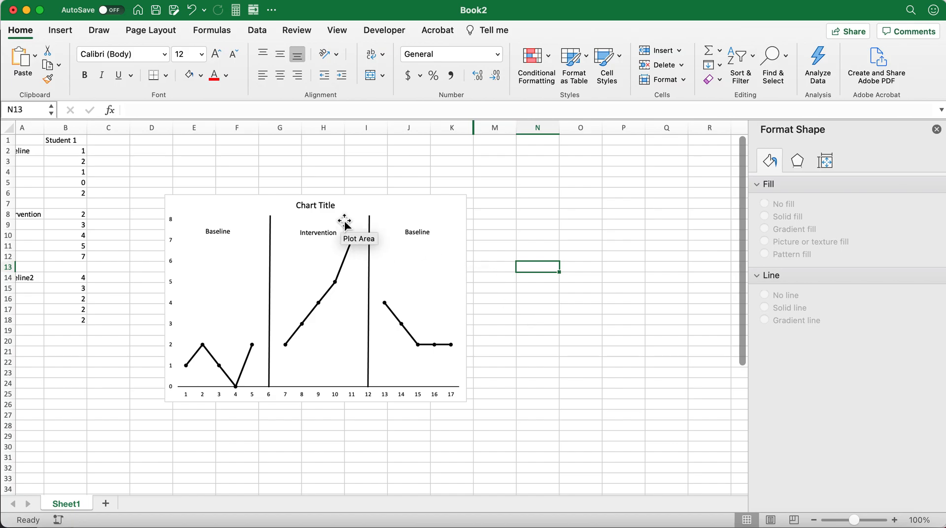
Replace the chart title with "Behavior Data for Student 1".
{"action": "left_click", "coordinate": [319, 207]}
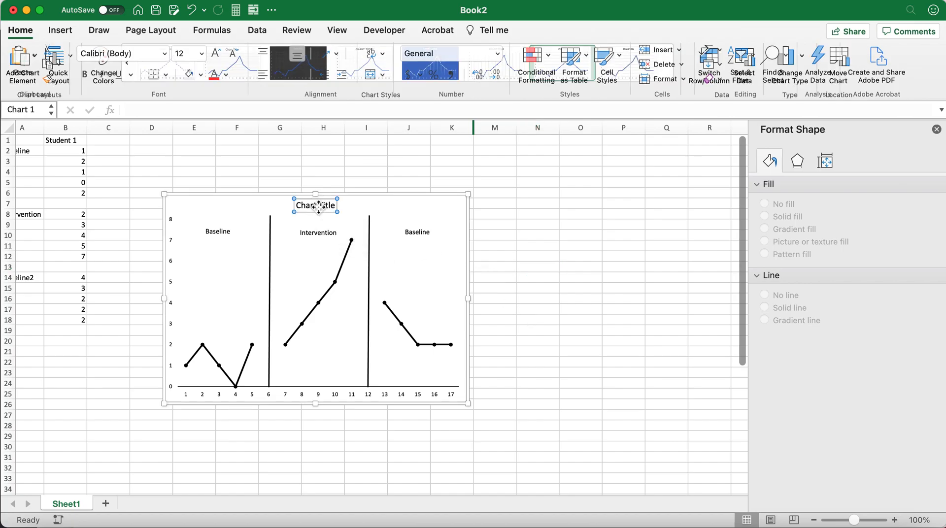
{"action": "left_click_drag", "start_coordinate": [297, 206], "coordinate": [338, 206]}
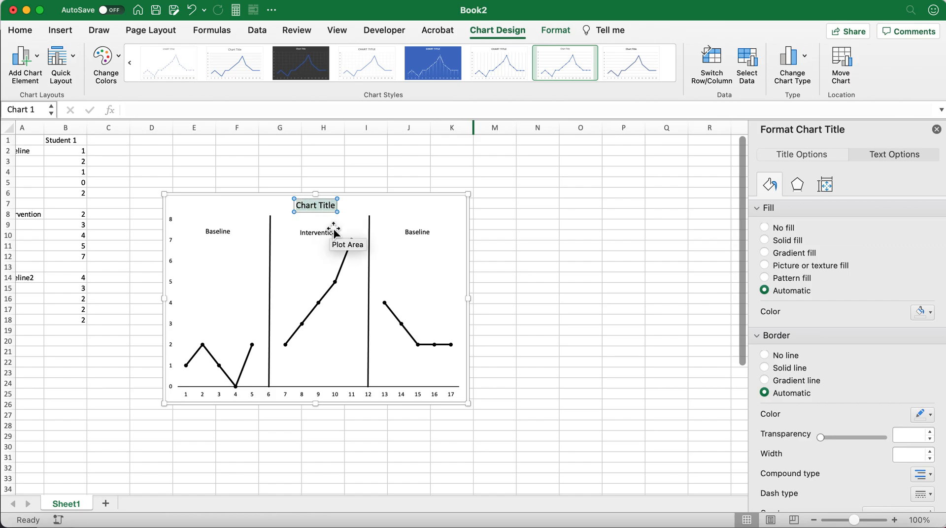
{"action": "type", "text": "S"}
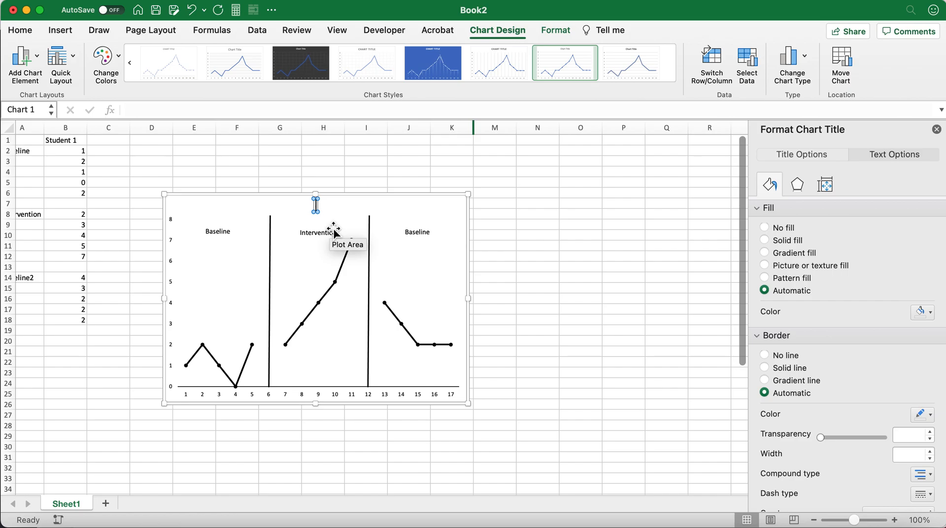
{"action": "type", "text": "Behavior"}
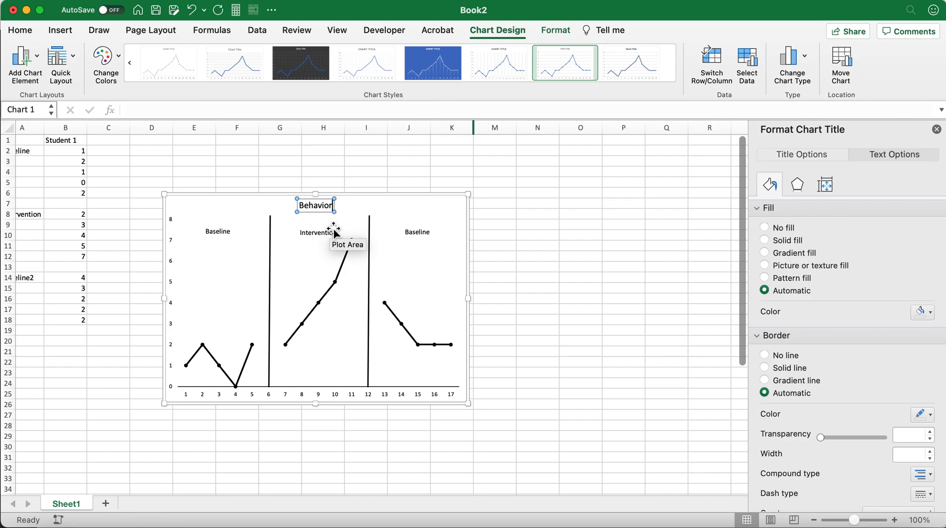
{"action": "type", "text": " Dat"}
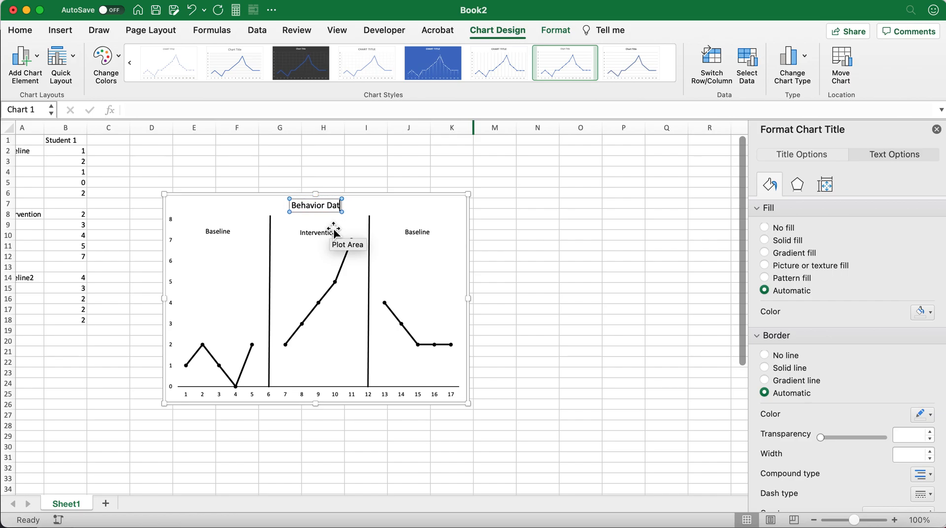
{"action": "type", "text": "a for Student"}
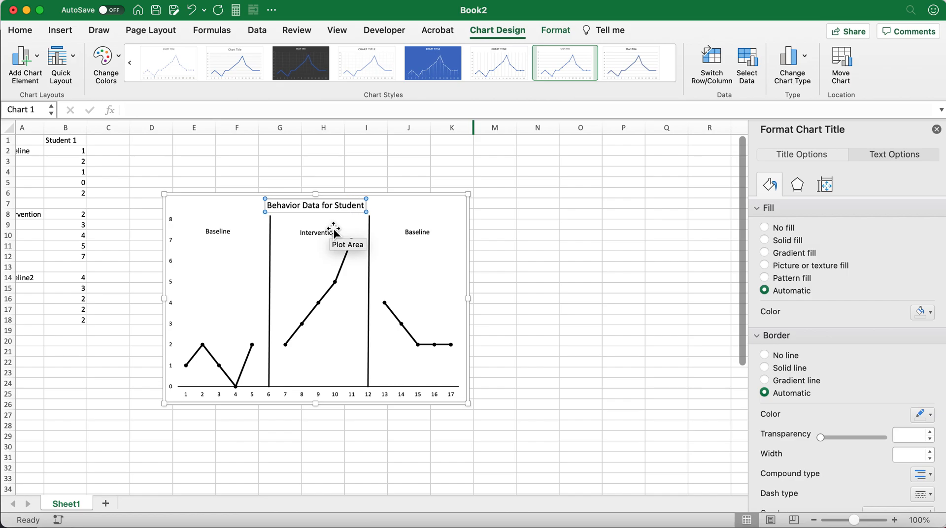
{"action": "type", "text": " 1"}
{"action": "left_click", "coordinate": [494, 257]}
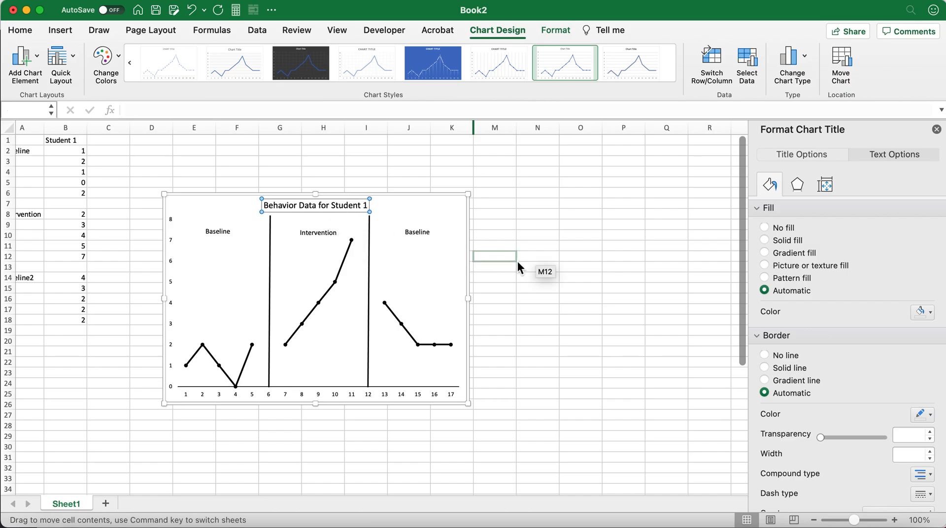
Shift the chart title slightly to the right above the intervention phase, and deselect the chart.
{"action": "left_click", "coordinate": [317, 208]}
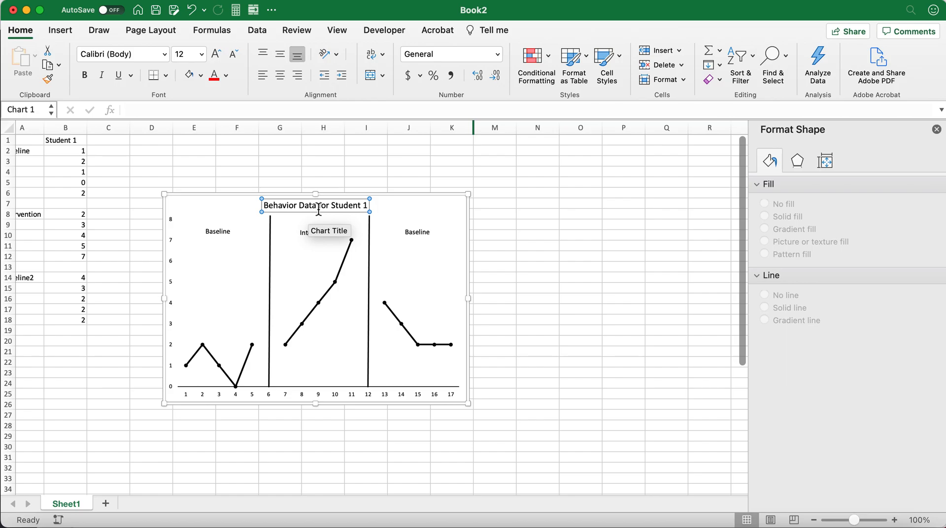
{"action": "left_click_drag", "start_coordinate": [339, 204], "coordinate": [341, 212]}
{"action": "left_click", "coordinate": [540, 268]}
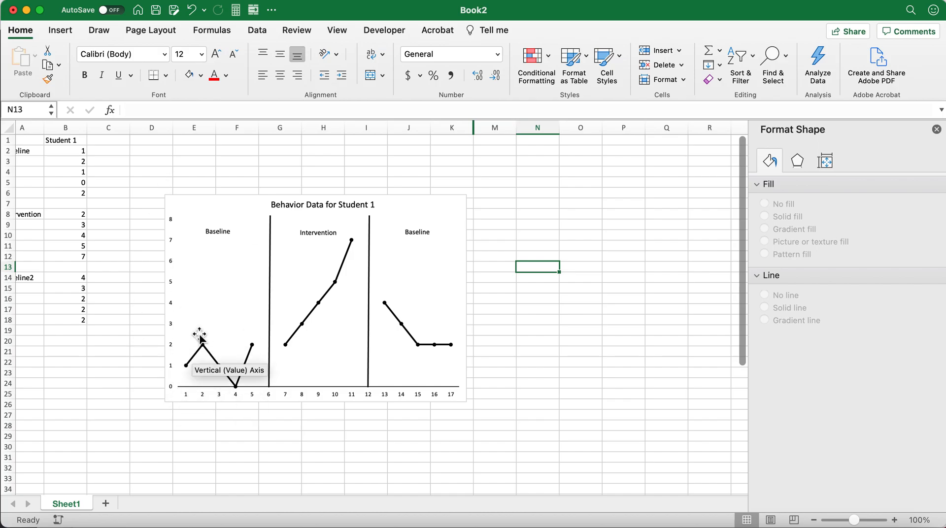
{"action": "left_click", "coordinate": [174, 268]}
{"action": "key", "text": "super+Up"}
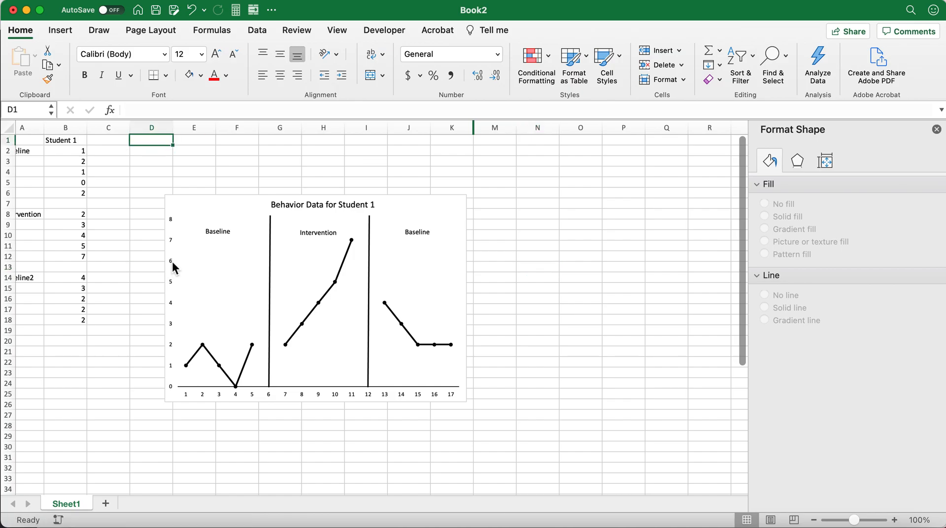
{"action": "left_click", "coordinate": [174, 258]}
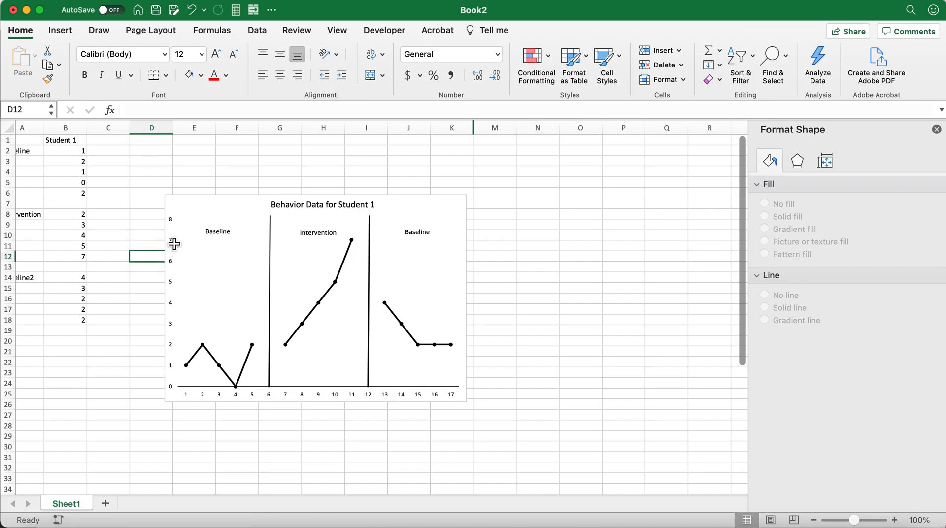
{"action": "left_click", "coordinate": [183, 264]}
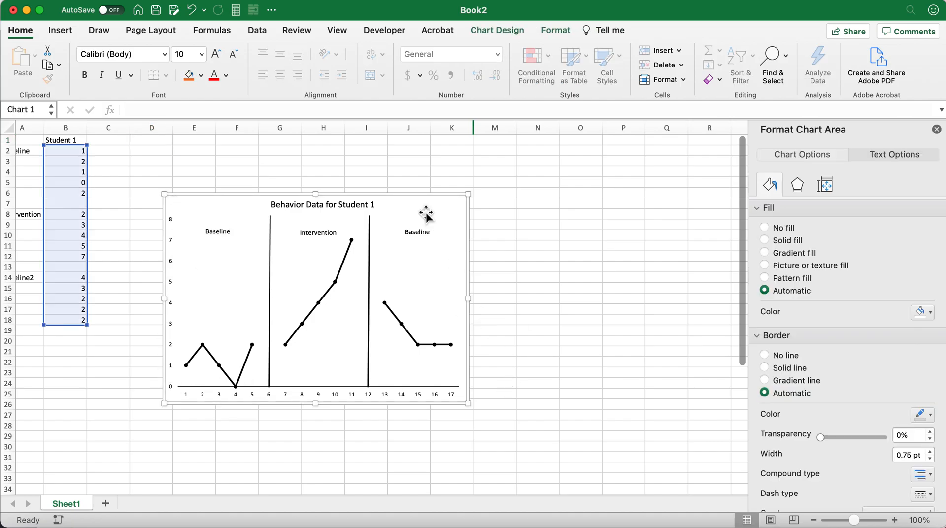
{"action": "left_click", "coordinate": [181, 268]}
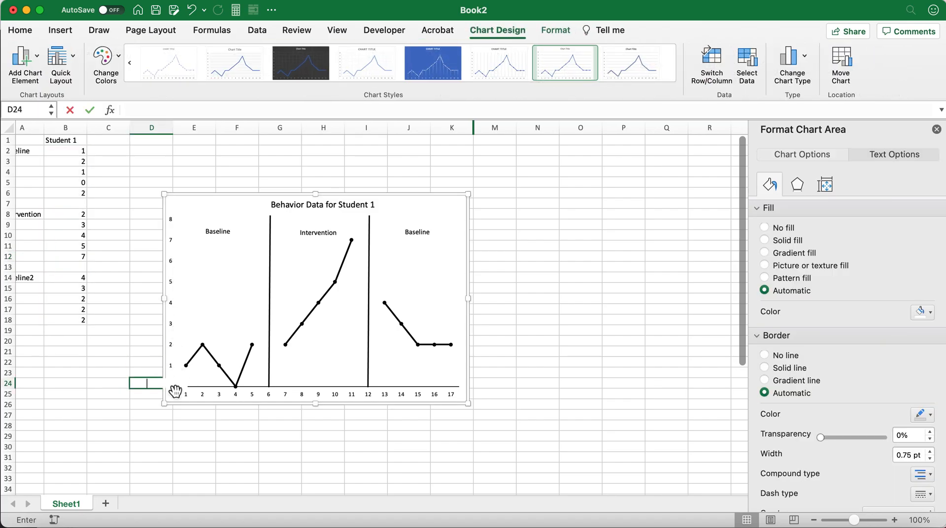
{"action": "left_click", "coordinate": [210, 401]}
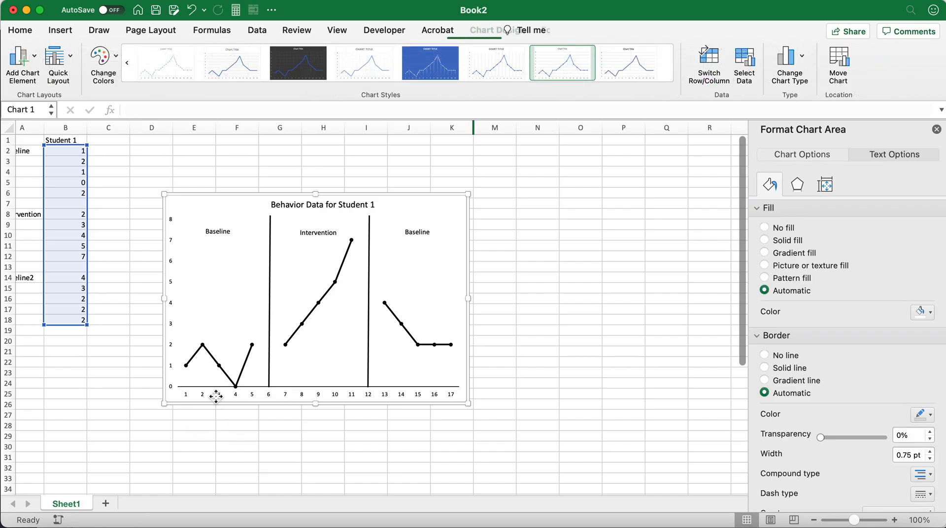
{"action": "left_click", "coordinate": [183, 335]}
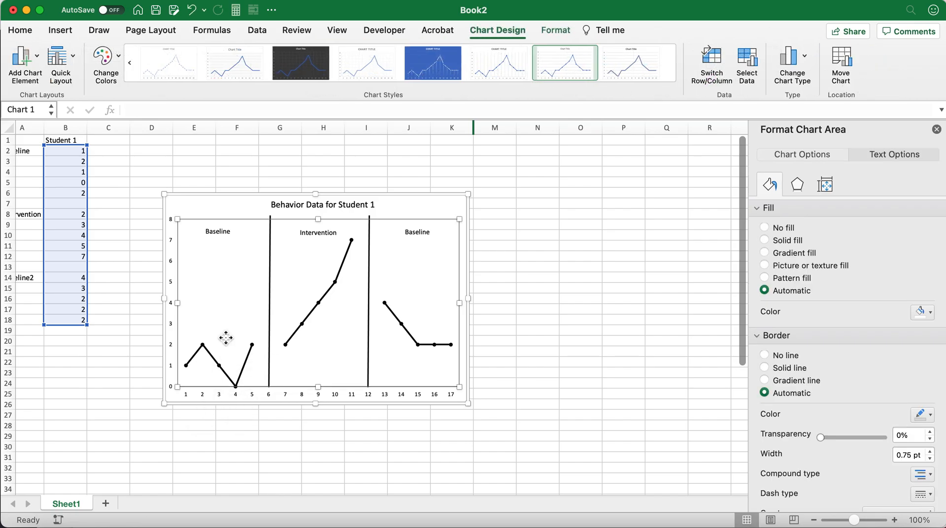
{"action": "left_click", "coordinate": [180, 325]}
{"action": "left_click", "coordinate": [176, 327]}
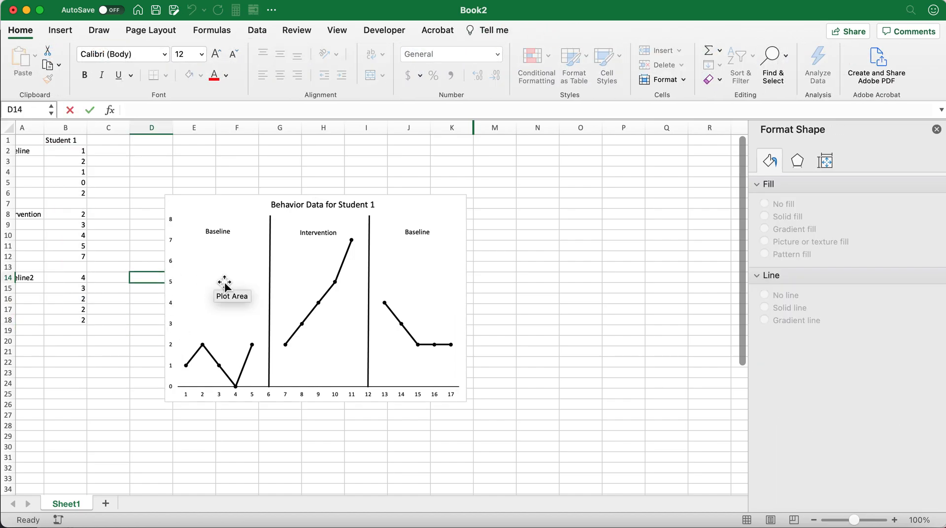
{"action": "left_click", "coordinate": [245, 297]}
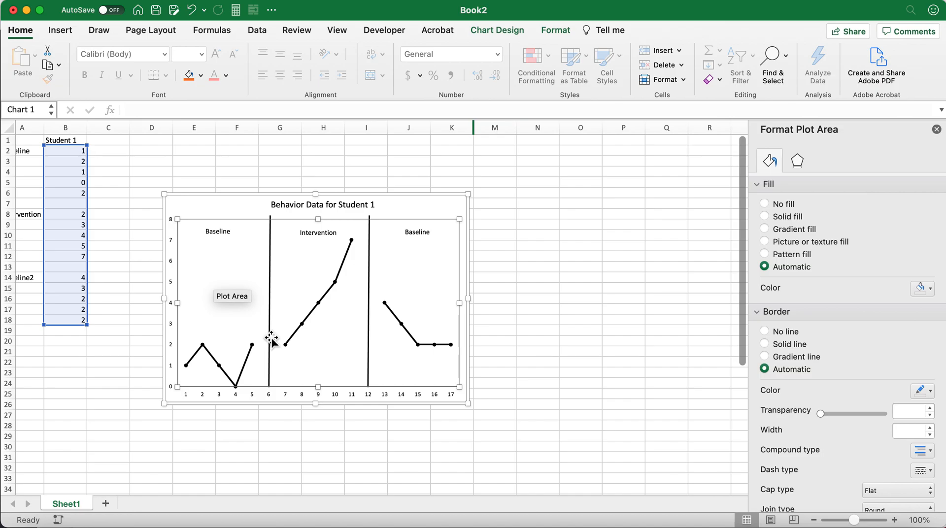
Give the chart's vertical axis a solid line and deselect the chart.
{"action": "scroll", "coordinate": [272, 340], "scroll_direction": "up", "scroll_amount": 5}
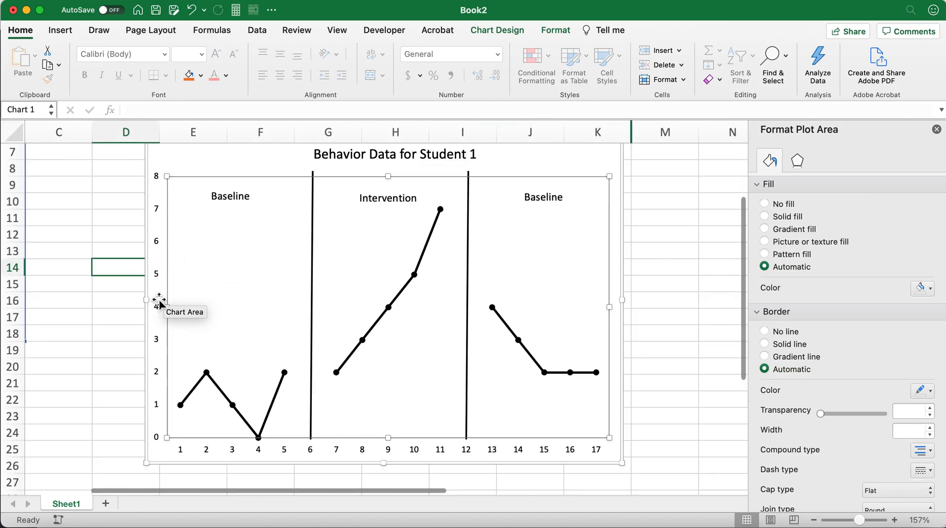
{"action": "left_click", "coordinate": [157, 306]}
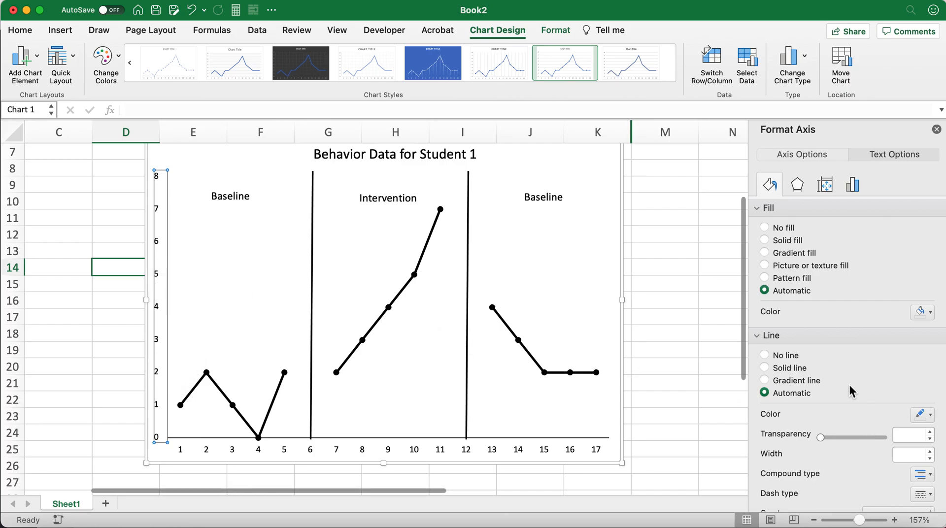
{"action": "scroll", "coordinate": [838, 383], "scroll_direction": "down", "scroll_amount": 5}
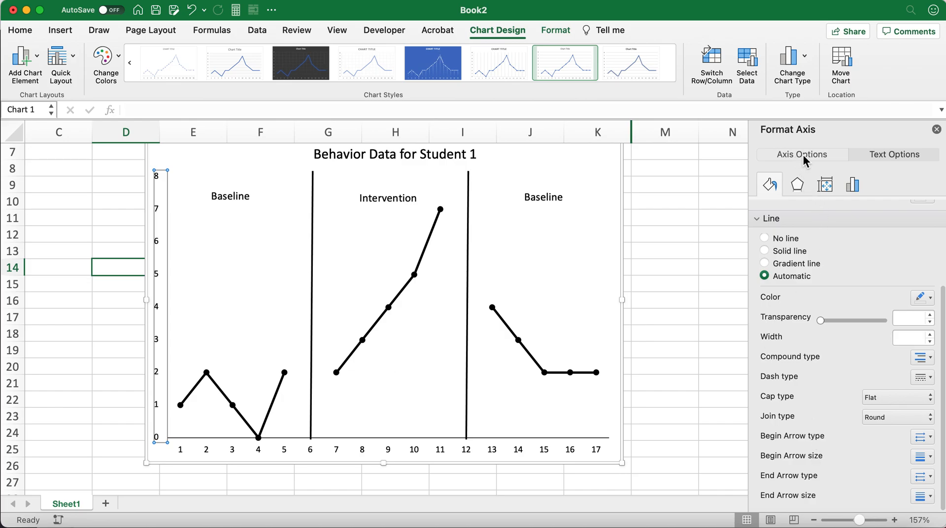
{"action": "scroll", "coordinate": [790, 276], "scroll_direction": "up", "scroll_amount": 1}
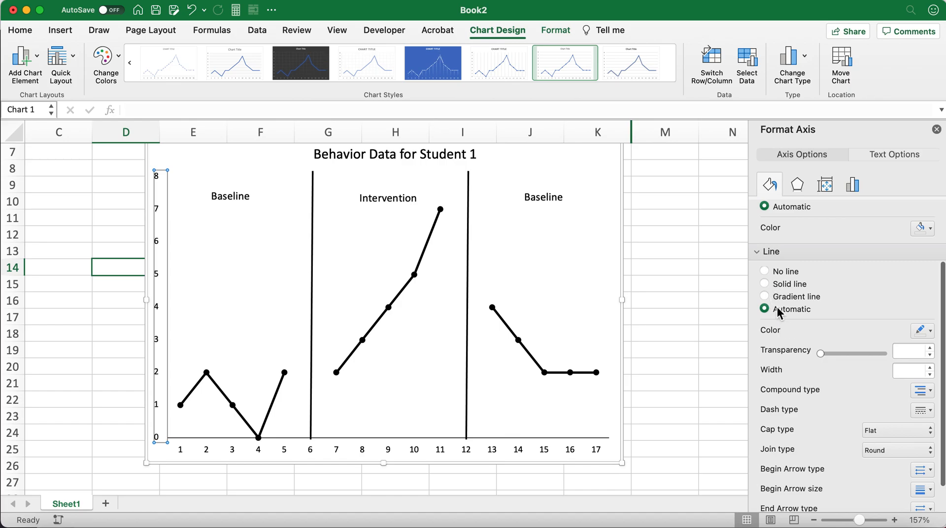
{"action": "left_click", "coordinate": [764, 284]}
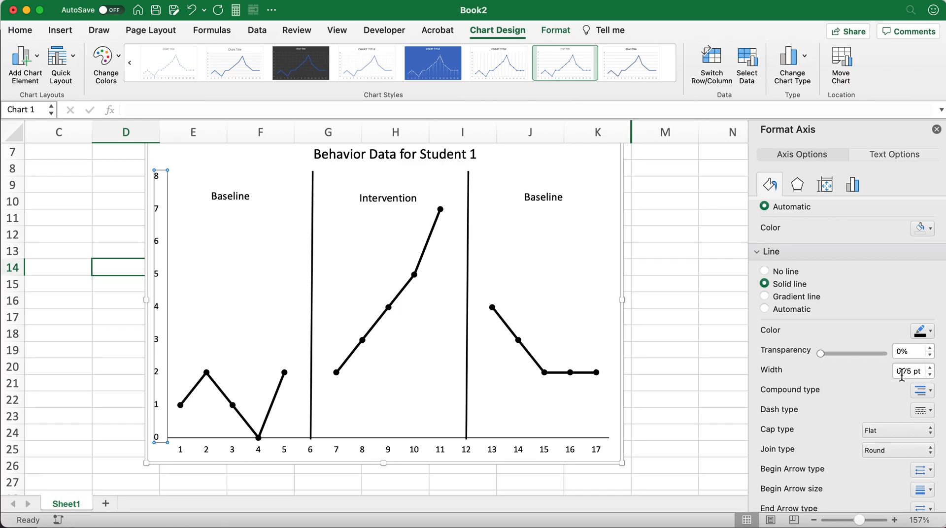
{"action": "left_click", "coordinate": [710, 350]}
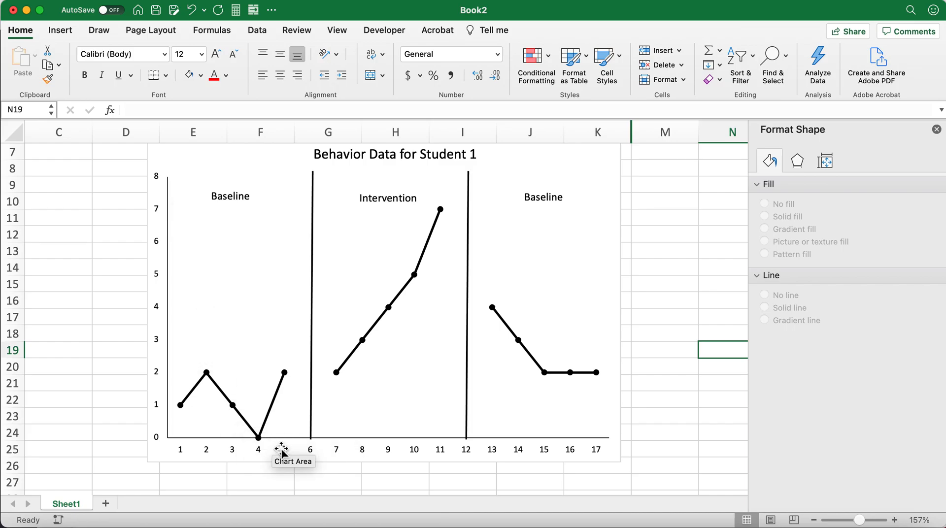
Look through the vertical axis's fill, line, text, effects and alignment formatting options for a tick mark setting.
{"action": "left_click", "coordinate": [168, 280]}
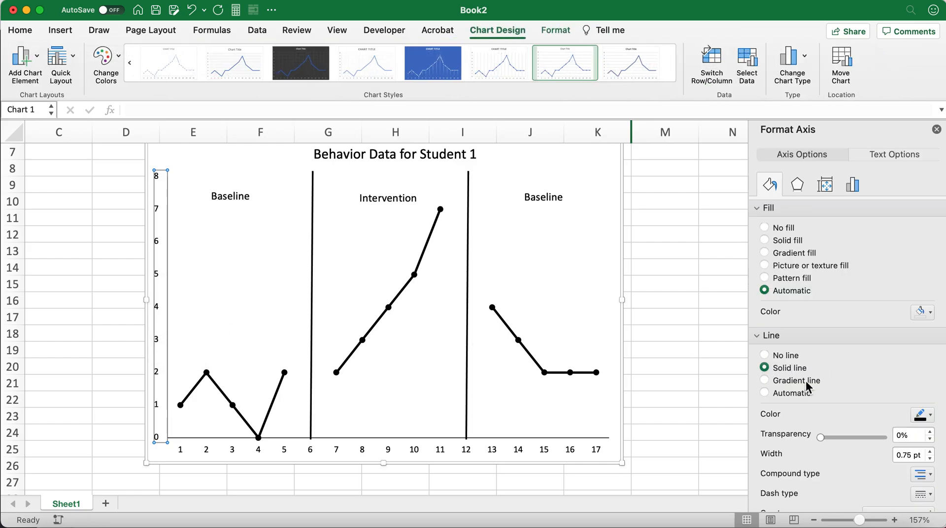
{"action": "scroll", "coordinate": [808, 387], "scroll_direction": "down", "scroll_amount": 5}
{"action": "scroll", "coordinate": [807, 387], "scroll_direction": "up", "scroll_amount": 3}
{"action": "scroll", "coordinate": [807, 386], "scroll_direction": "up", "scroll_amount": 2}
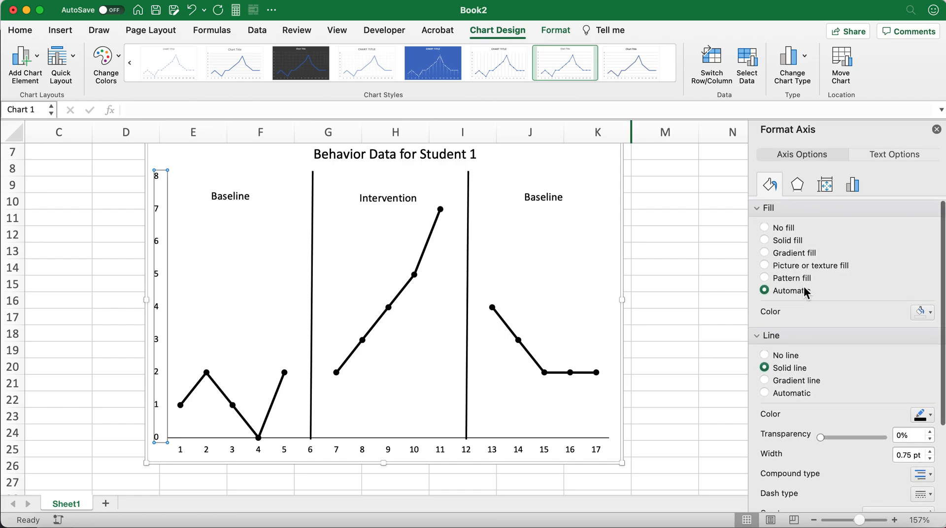
{"action": "left_click", "coordinate": [886, 153]}
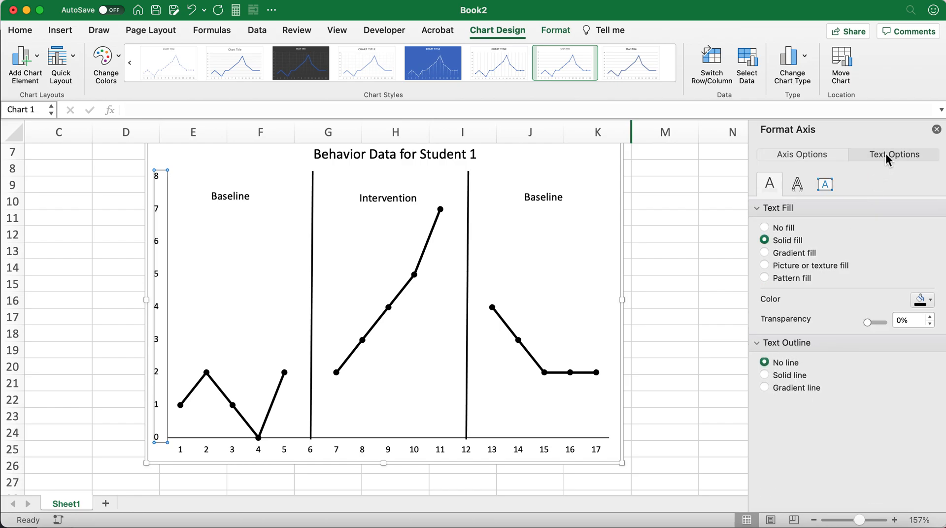
{"action": "left_click", "coordinate": [800, 153]}
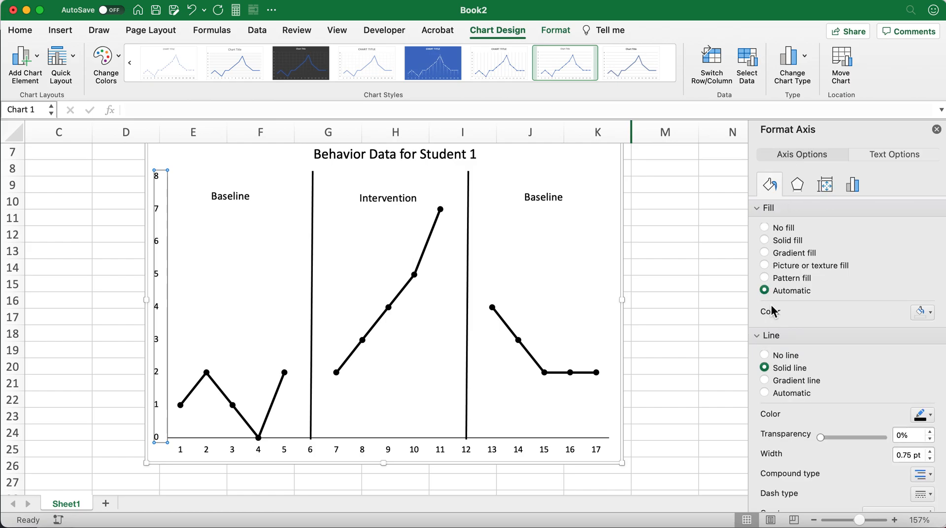
{"action": "scroll", "coordinate": [786, 394], "scroll_direction": "down", "scroll_amount": 5}
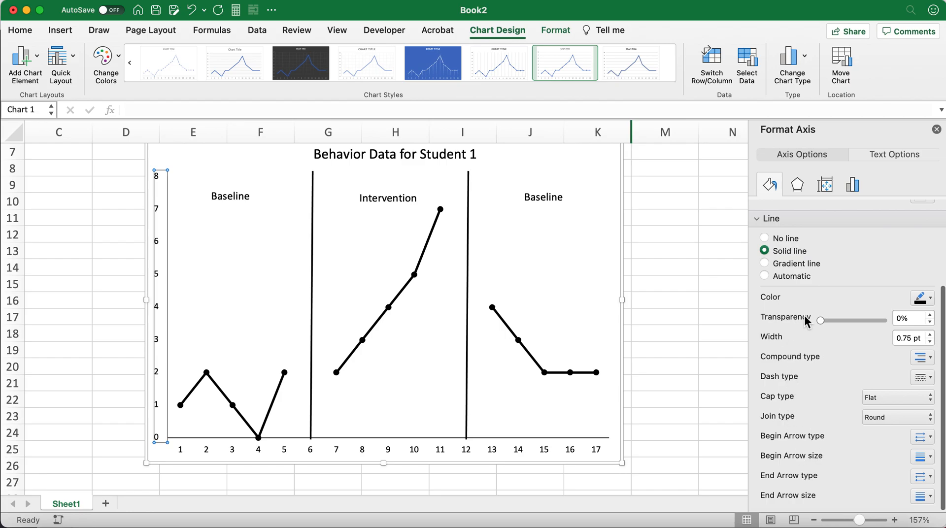
{"action": "left_click", "coordinate": [900, 398]}
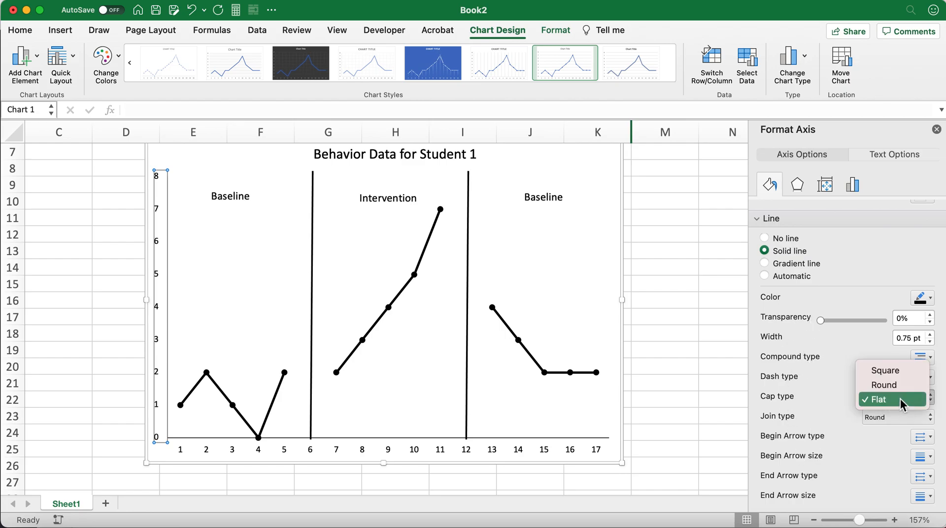
{"action": "left_click", "coordinate": [900, 398]}
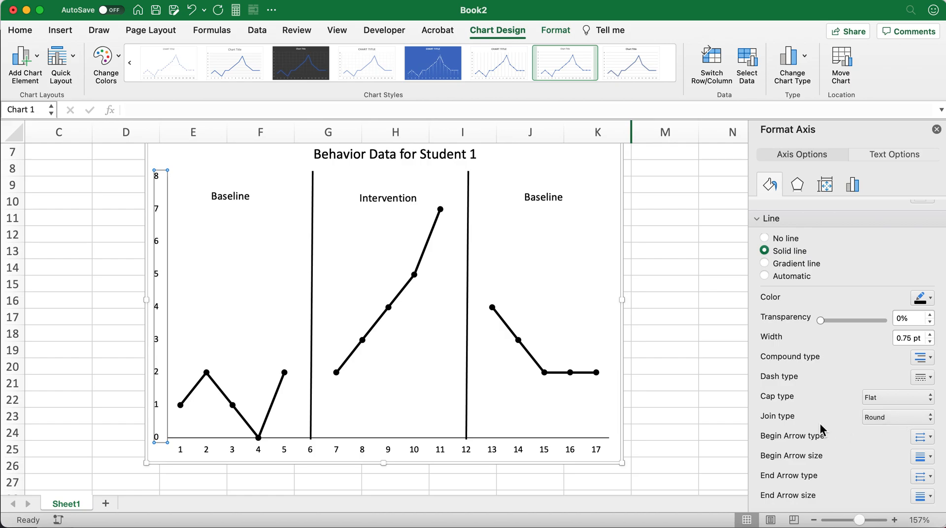
{"action": "scroll", "coordinate": [796, 445], "scroll_direction": "down", "scroll_amount": 2}
{"action": "scroll", "coordinate": [796, 444], "scroll_direction": "up", "scroll_amount": 5}
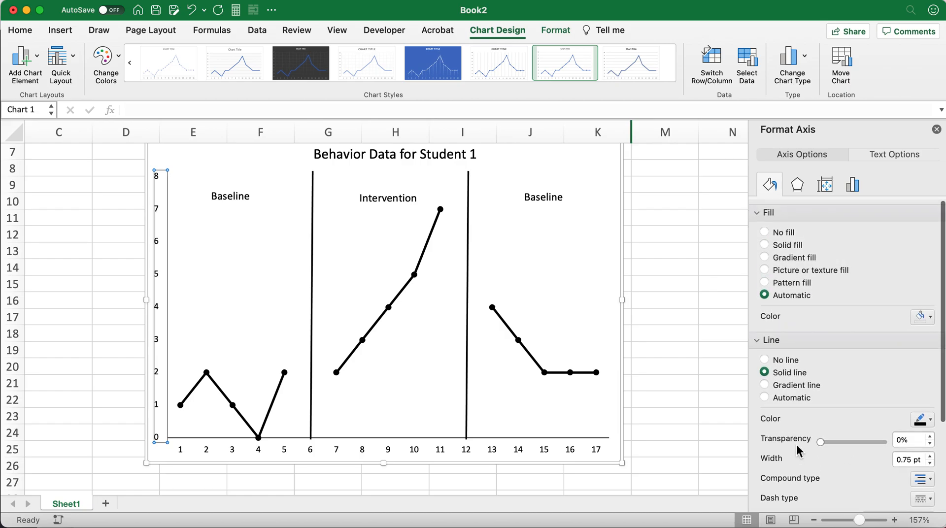
{"action": "left_click", "coordinate": [762, 337]}
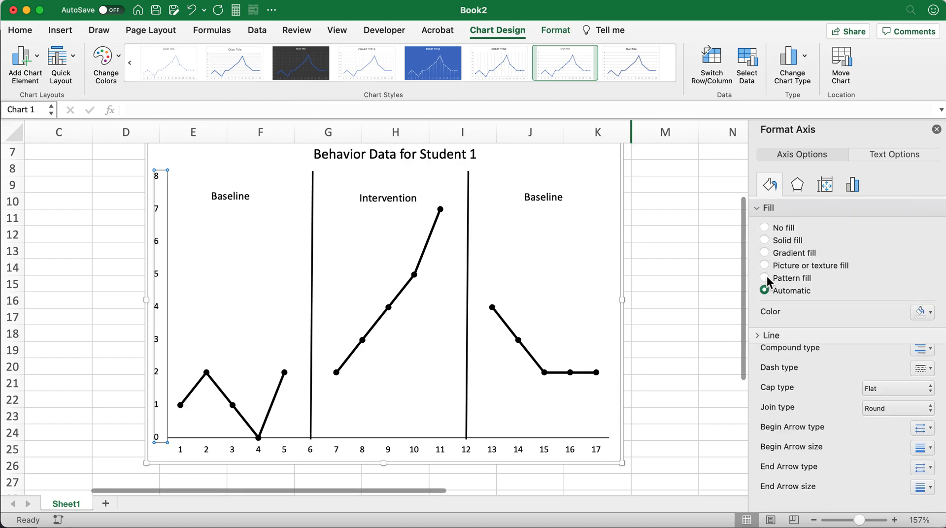
{"action": "left_click", "coordinate": [759, 208]}
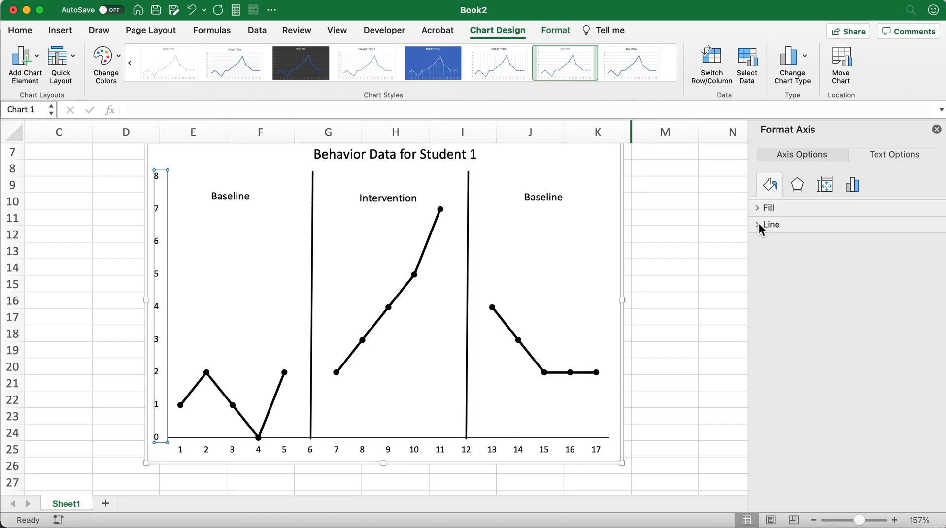
{"action": "left_click", "coordinate": [798, 189]}
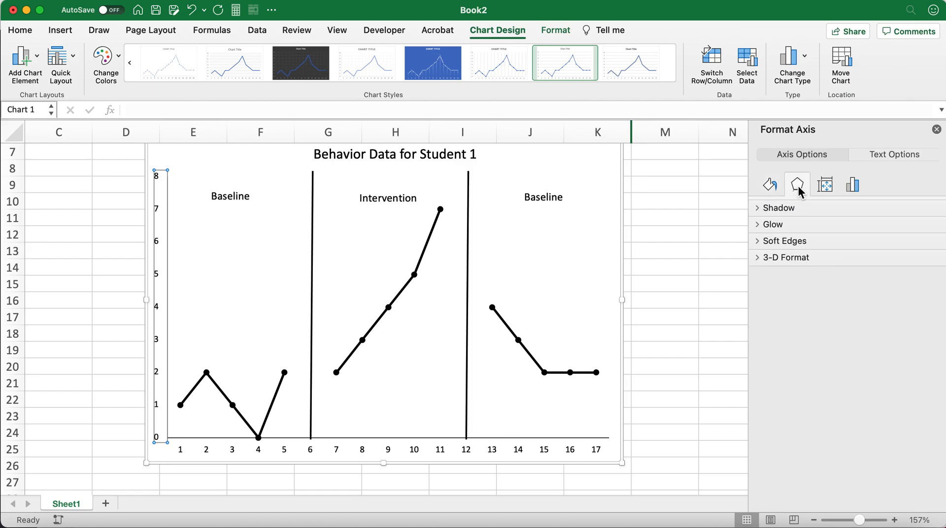
{"action": "left_click", "coordinate": [826, 186]}
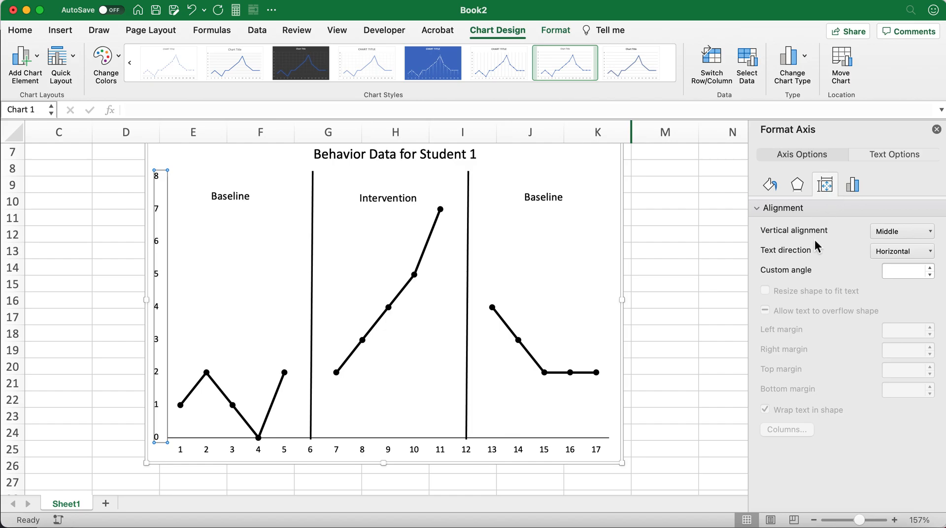
Set the vertical axis's major tick marks to Outside.
{"action": "left_click", "coordinate": [852, 186]}
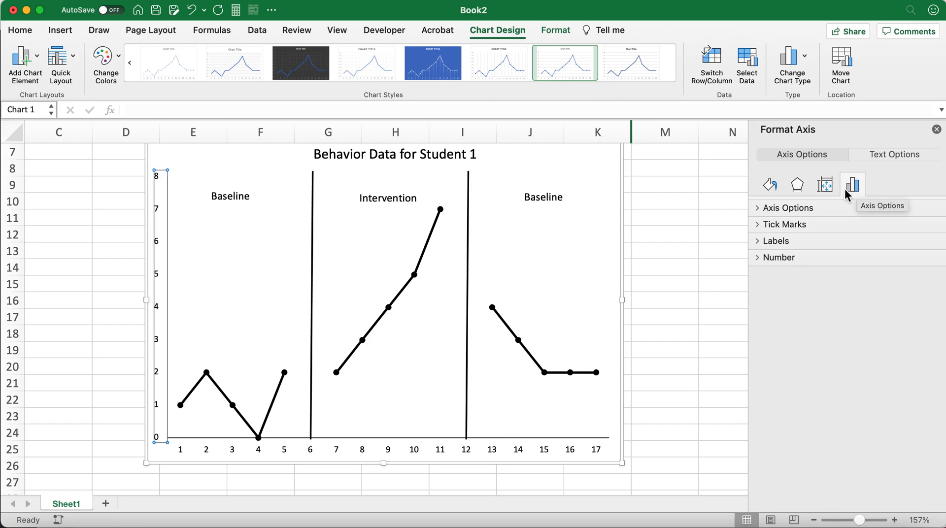
{"action": "left_click", "coordinate": [761, 226]}
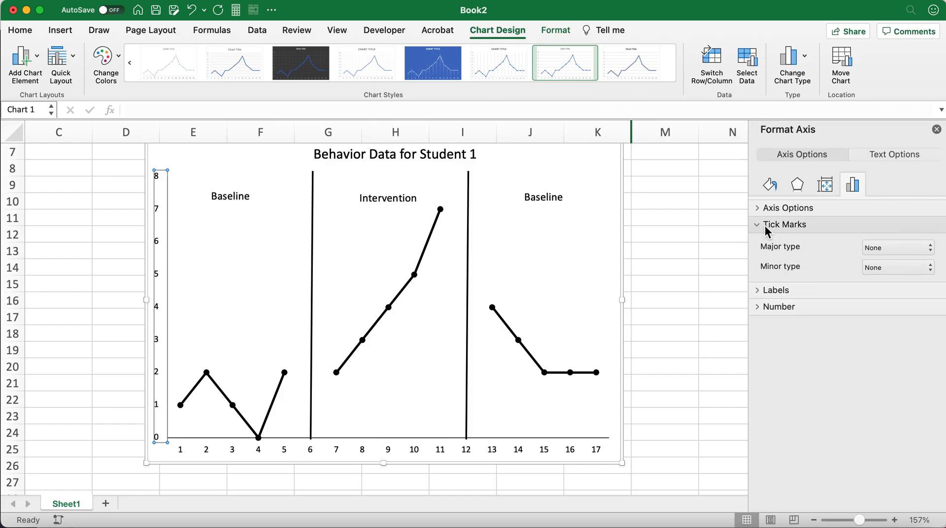
{"action": "left_click", "coordinate": [884, 248]}
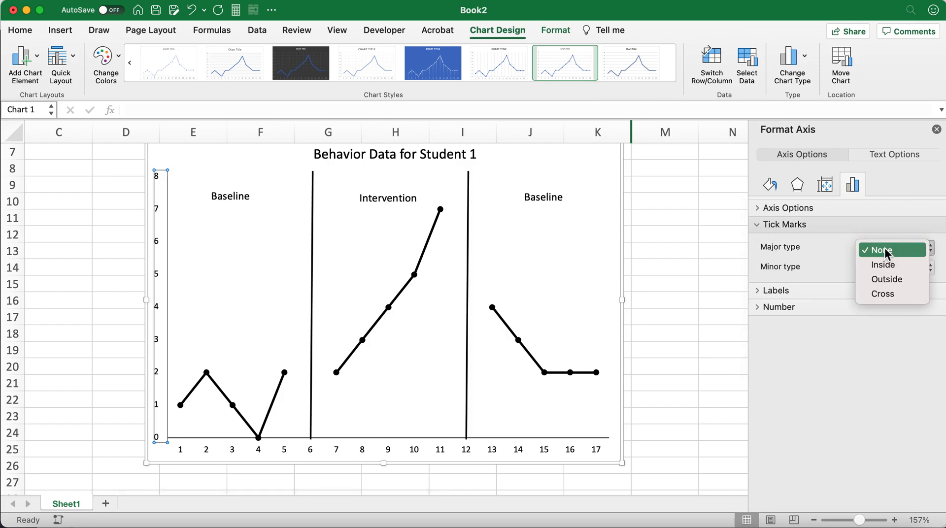
{"action": "left_click", "coordinate": [892, 279]}
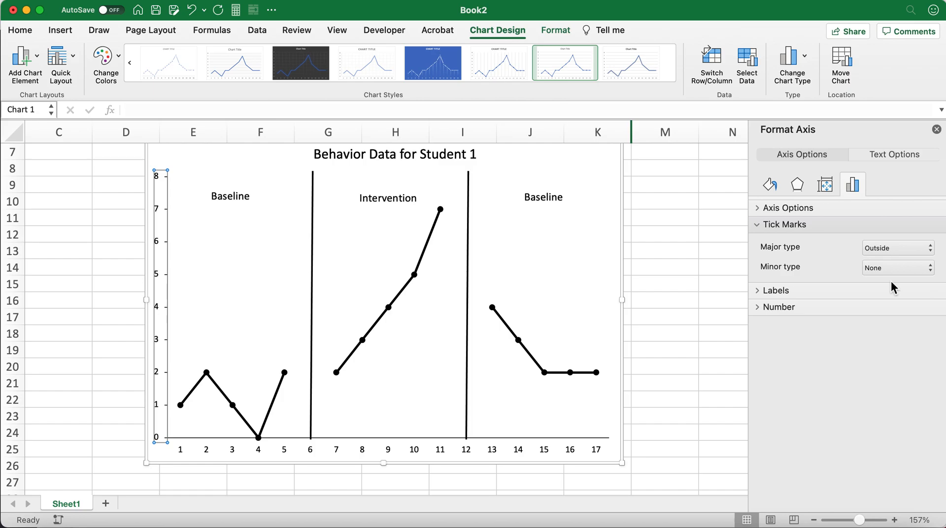
Set the horizontal axis's major tick marks to Outside and deselect the chart.
{"action": "left_click", "coordinate": [234, 455]}
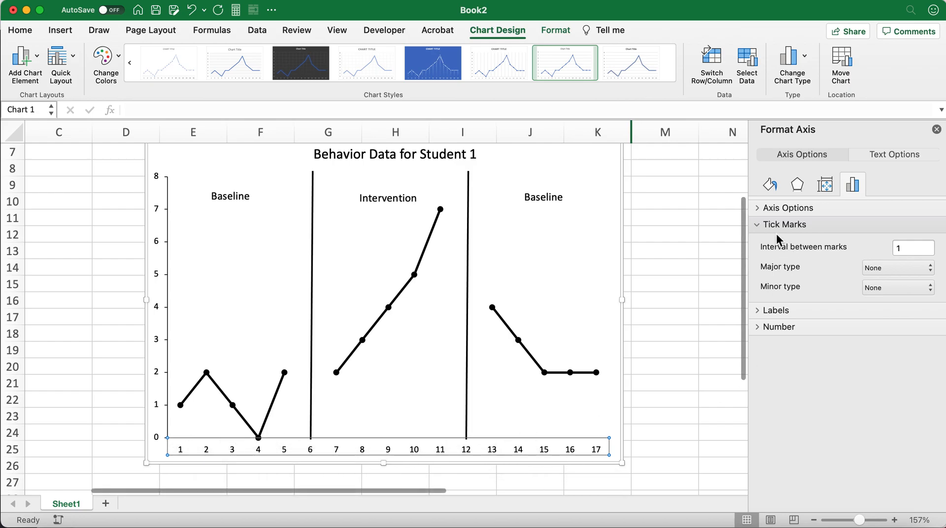
{"action": "left_click", "coordinate": [882, 269]}
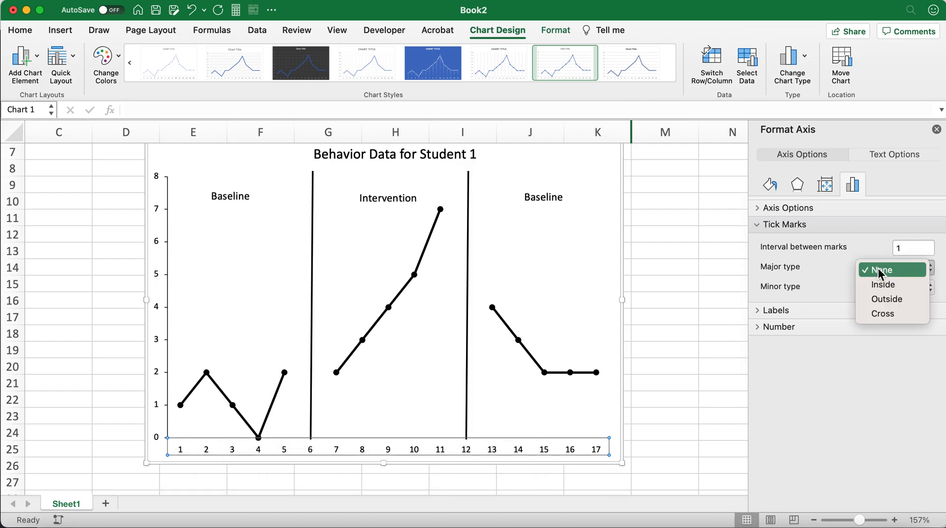
{"action": "left_click", "coordinate": [887, 300]}
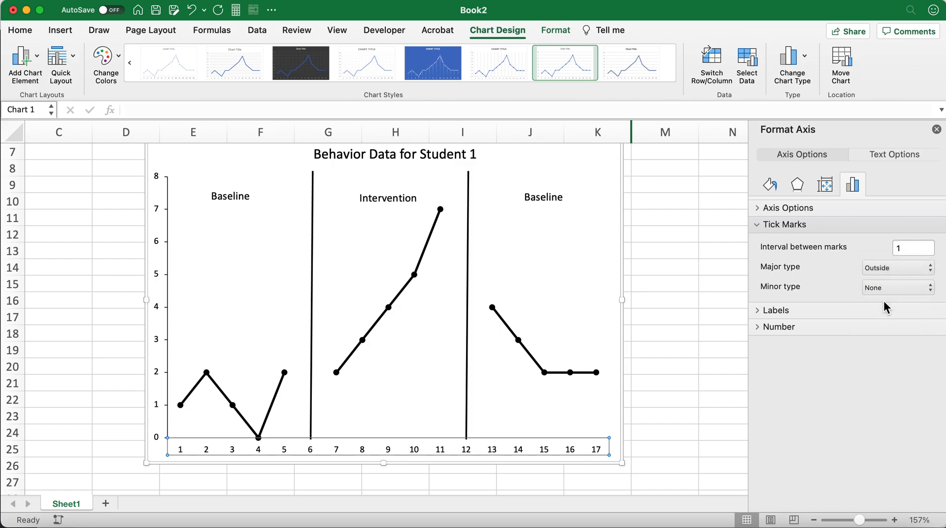
{"action": "left_click", "coordinate": [683, 418]}
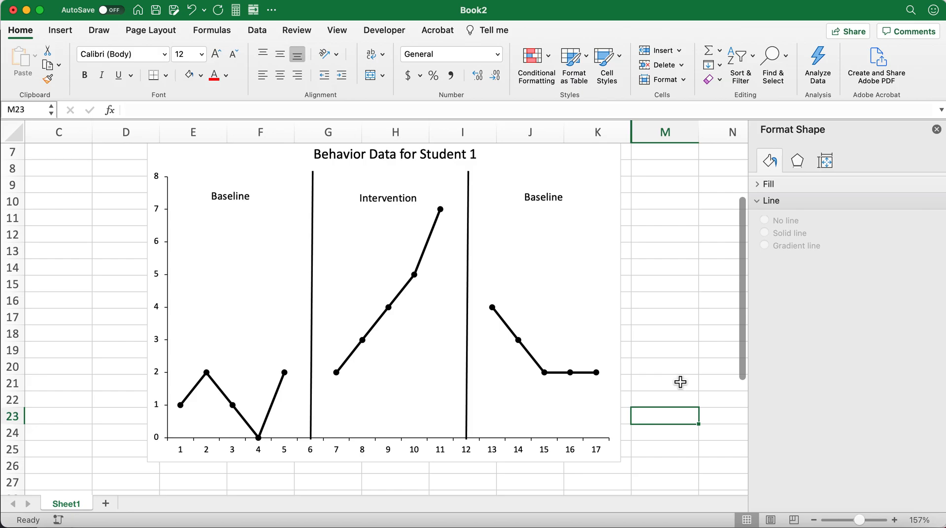
Fine-tune the lower ends of the two phase-change lines where they meet the horizontal axis at 6 and 12.
{"action": "scroll", "coordinate": [679, 375], "scroll_direction": "up", "scroll_amount": 2}
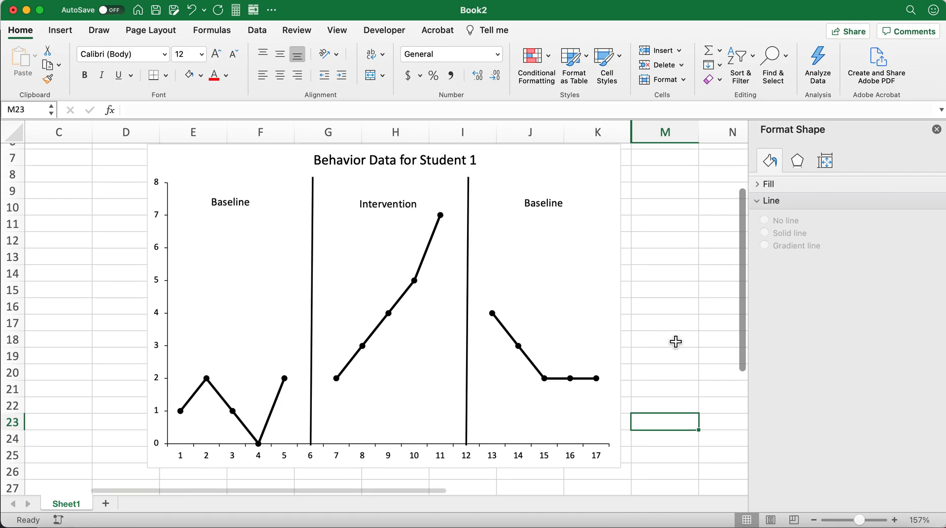
{"action": "scroll", "coordinate": [675, 342], "scroll_direction": "down", "scroll_amount": 5}
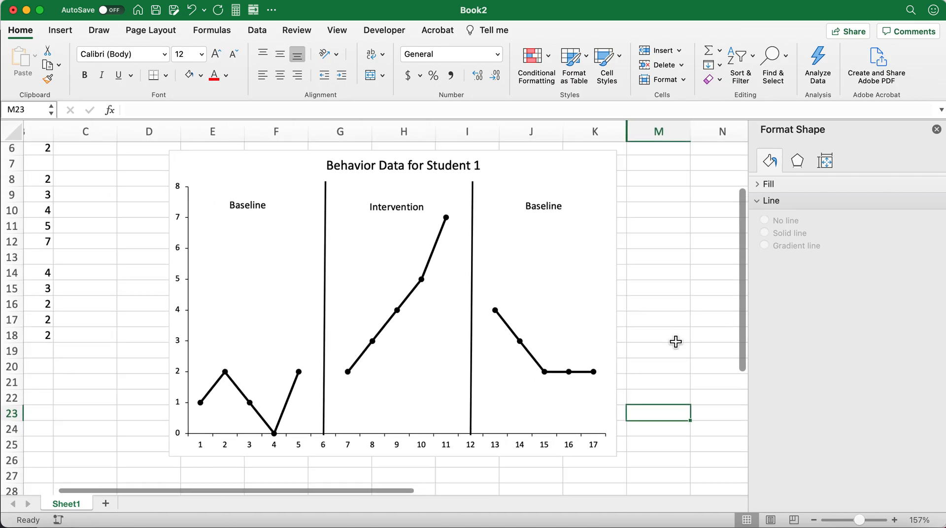
{"action": "scroll", "coordinate": [675, 342], "scroll_direction": "down", "scroll_amount": 1}
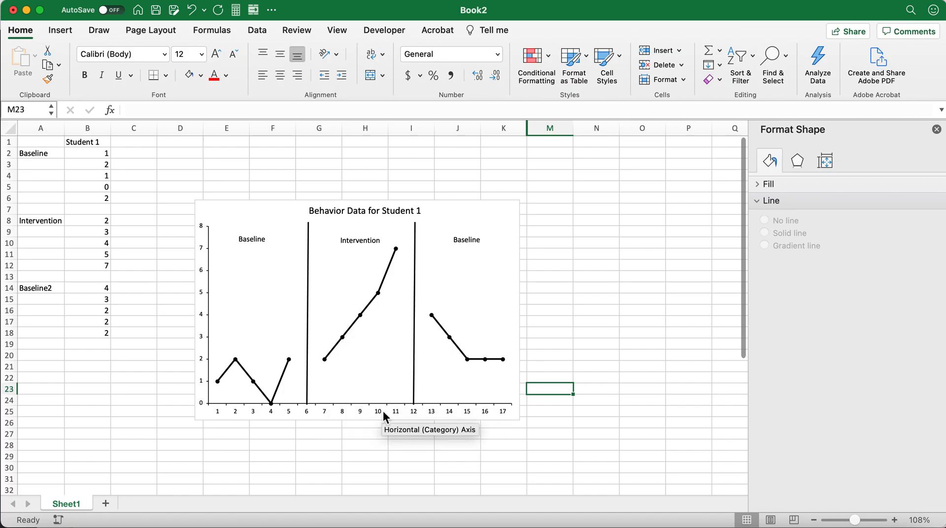
{"action": "scroll", "coordinate": [345, 401], "scroll_direction": "down", "scroll_amount": 1}
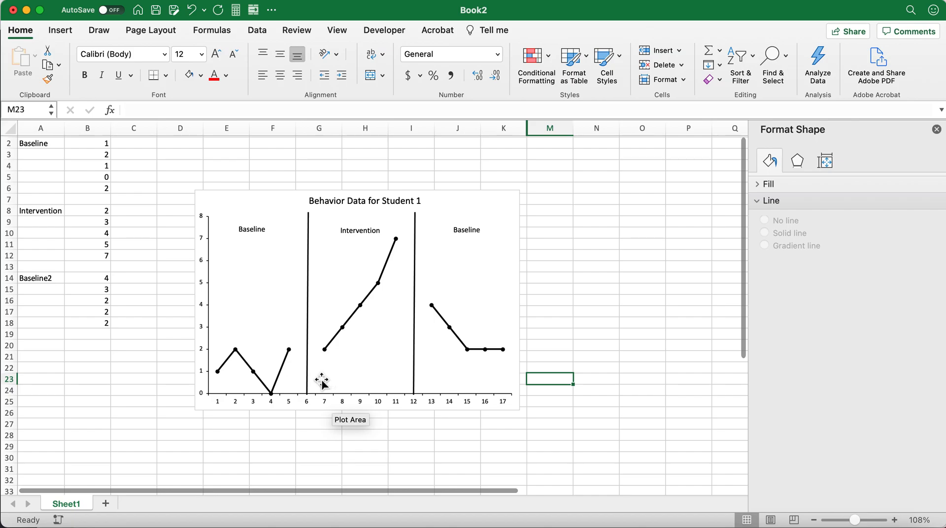
{"action": "scroll", "coordinate": [321, 380], "scroll_direction": "up", "scroll_amount": 5}
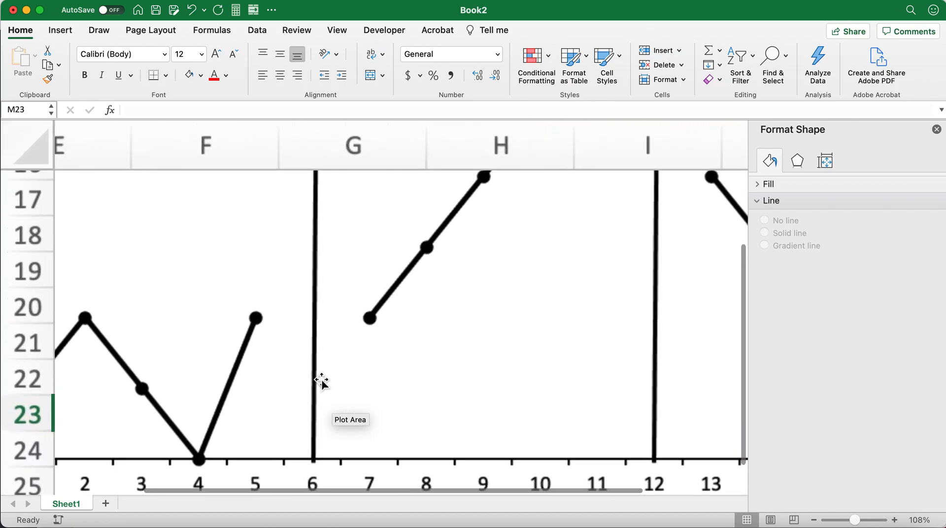
{"action": "scroll", "coordinate": [321, 381], "scroll_direction": "down", "scroll_amount": 2}
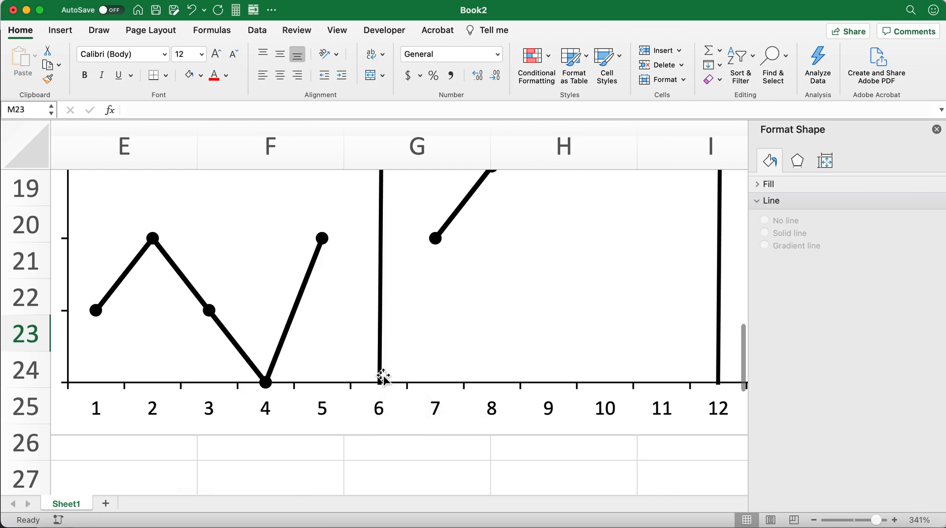
{"action": "left_click_drag", "start_coordinate": [382, 371], "coordinate": [380, 363]}
{"action": "scroll", "coordinate": [460, 409], "scroll_direction": "right", "scroll_amount": 5}
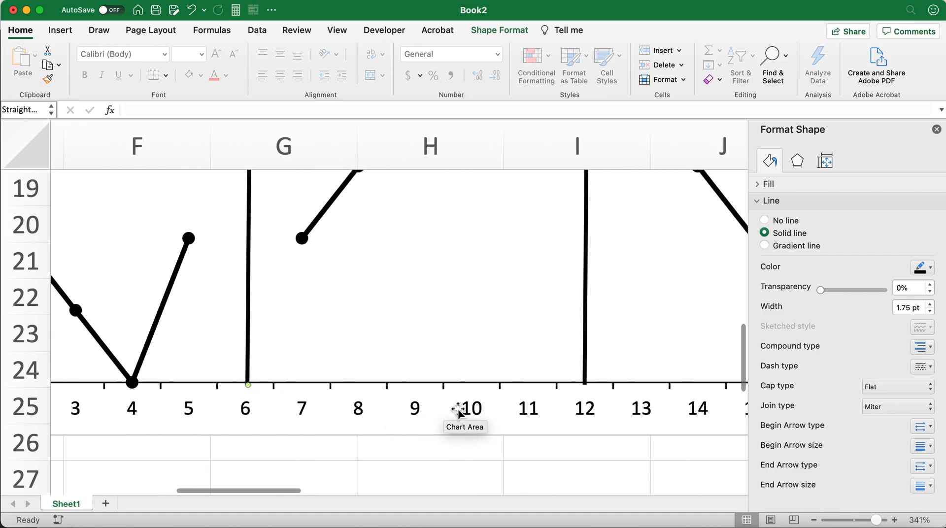
{"action": "left_click_drag", "start_coordinate": [530, 339], "coordinate": [530, 340]}
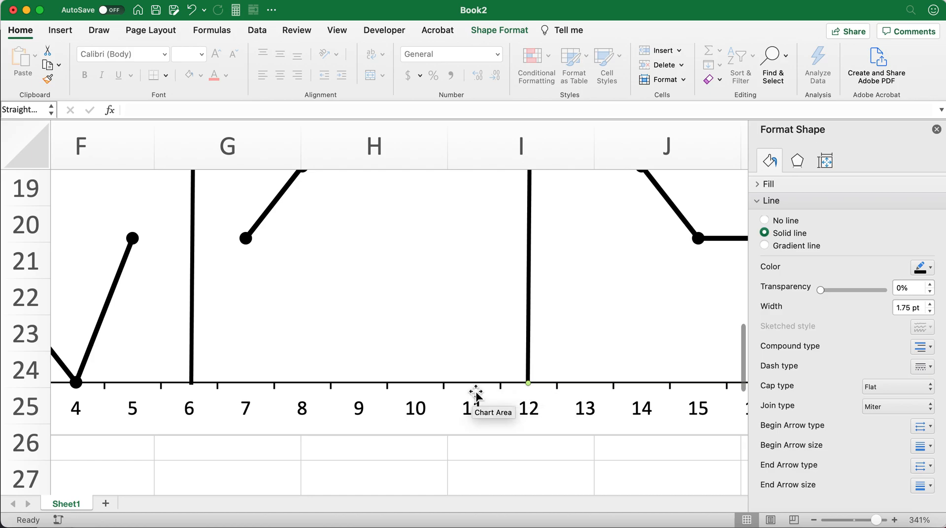
Open the tick mark settings of the chart's horizontal axis.
{"action": "left_click", "coordinate": [476, 411]}
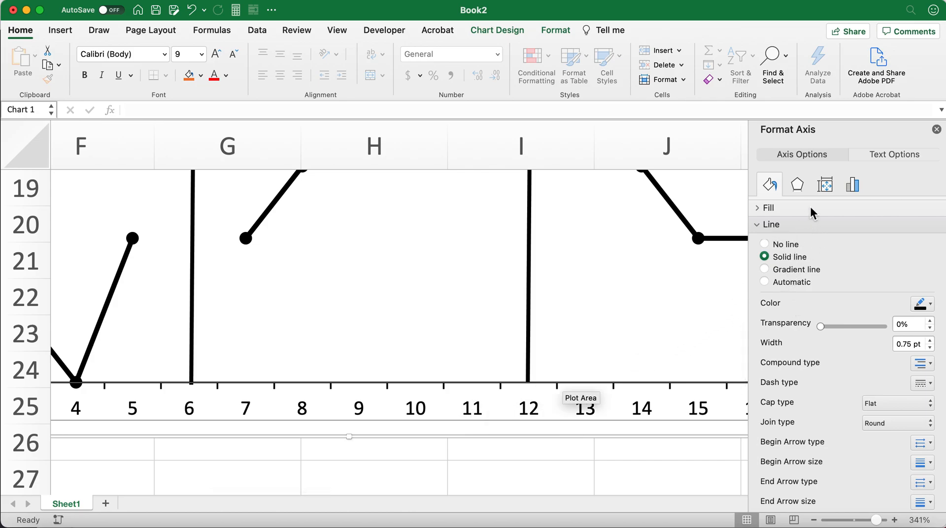
{"action": "left_click", "coordinate": [853, 186]}
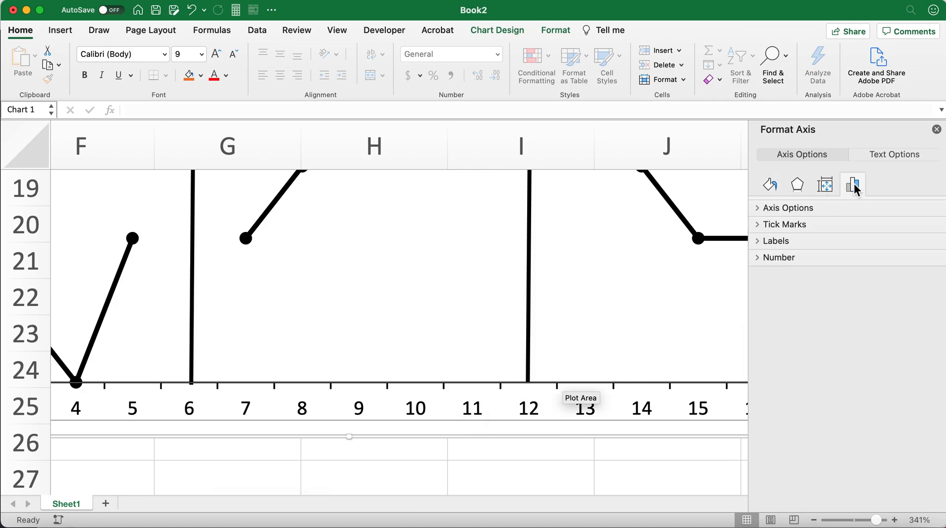
{"action": "left_click", "coordinate": [759, 225]}
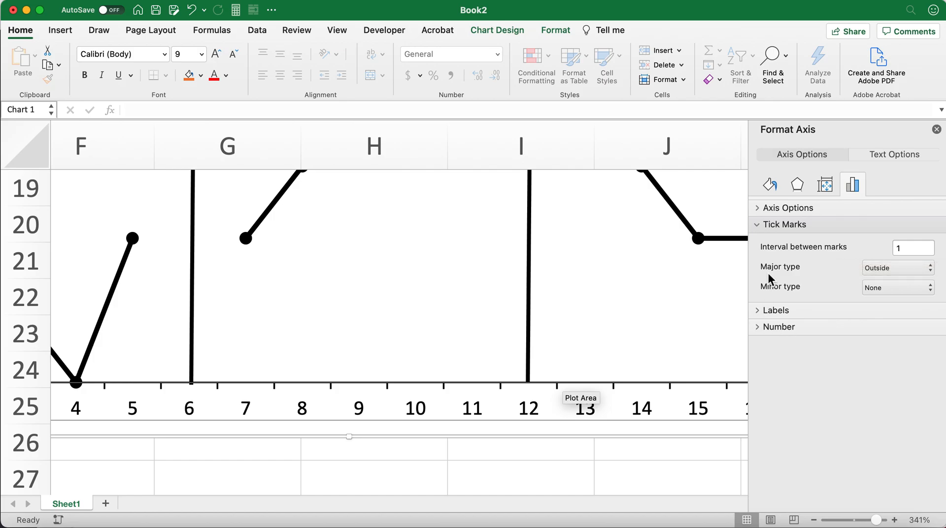
Set the horizontal axis position to On tick marks and realign the two phase-change lines with 12 and 6.
{"action": "left_click", "coordinate": [760, 208]}
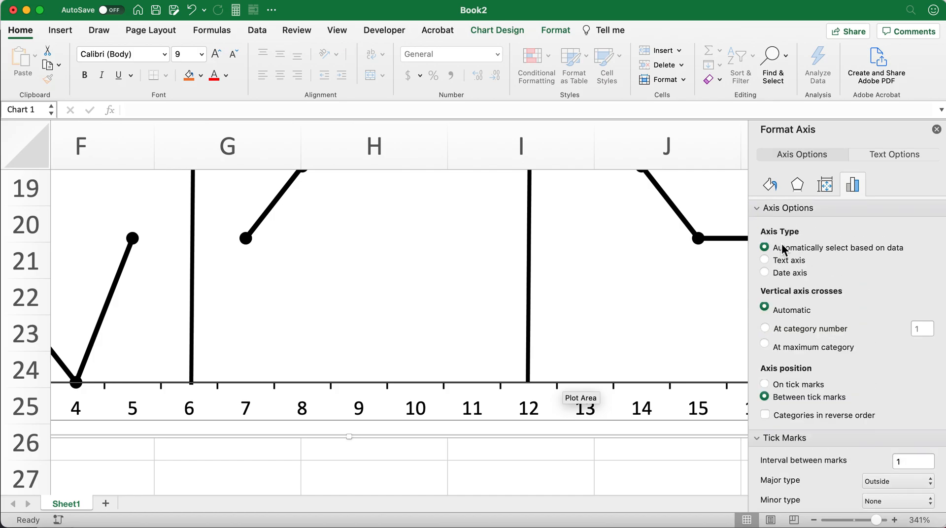
{"action": "left_click", "coordinate": [764, 383]}
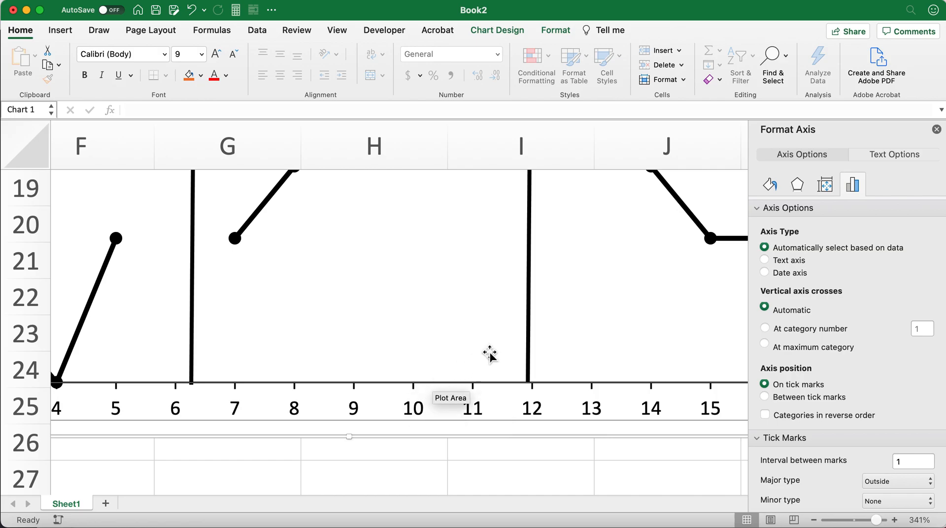
{"action": "left_click", "coordinate": [529, 341]}
{"action": "left_click_drag", "start_coordinate": [531, 340], "coordinate": [536, 339]}
{"action": "scroll", "coordinate": [422, 359], "scroll_direction": "left", "scroll_amount": 5}
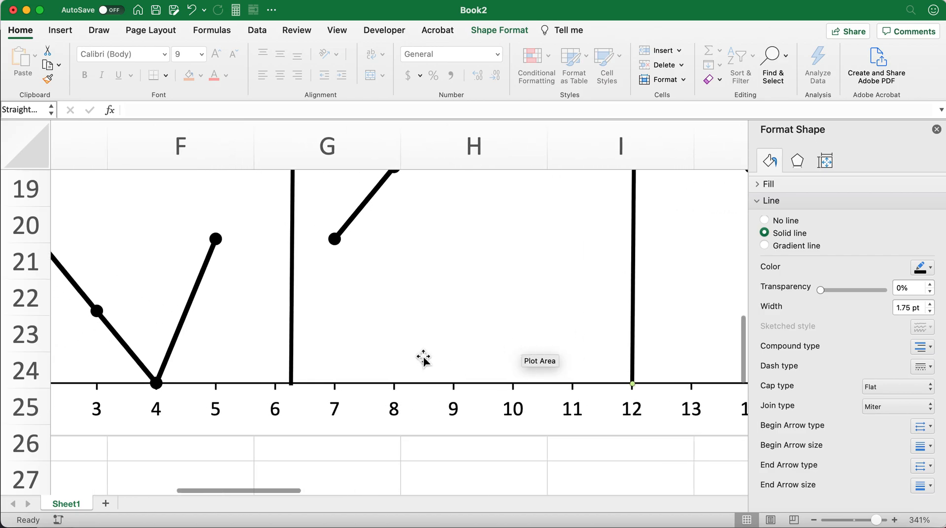
{"action": "left_click_drag", "start_coordinate": [312, 317], "coordinate": [298, 313]}
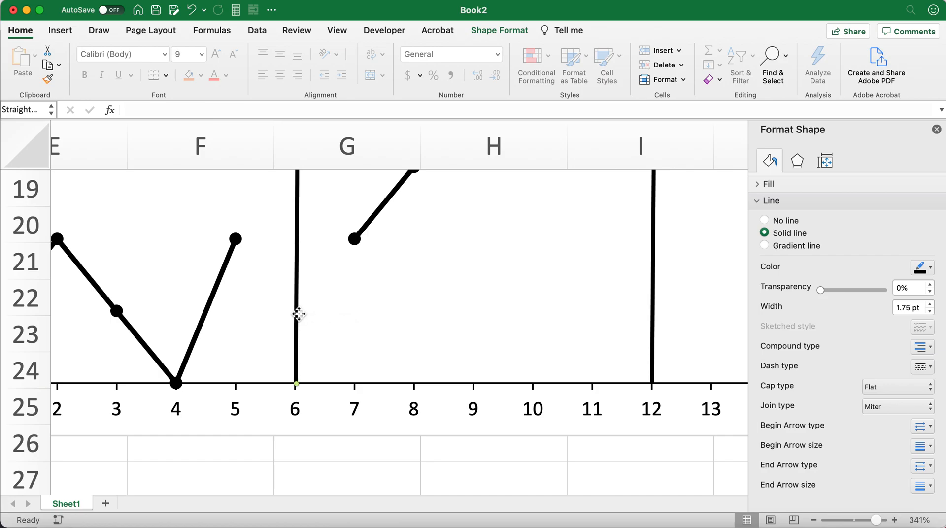
Examine the vertical axis and its tick marks up close, and review the whole chart beside its data.
{"action": "scroll", "coordinate": [274, 334], "scroll_direction": "left", "scroll_amount": 10}
{"action": "left_click", "coordinate": [276, 310]}
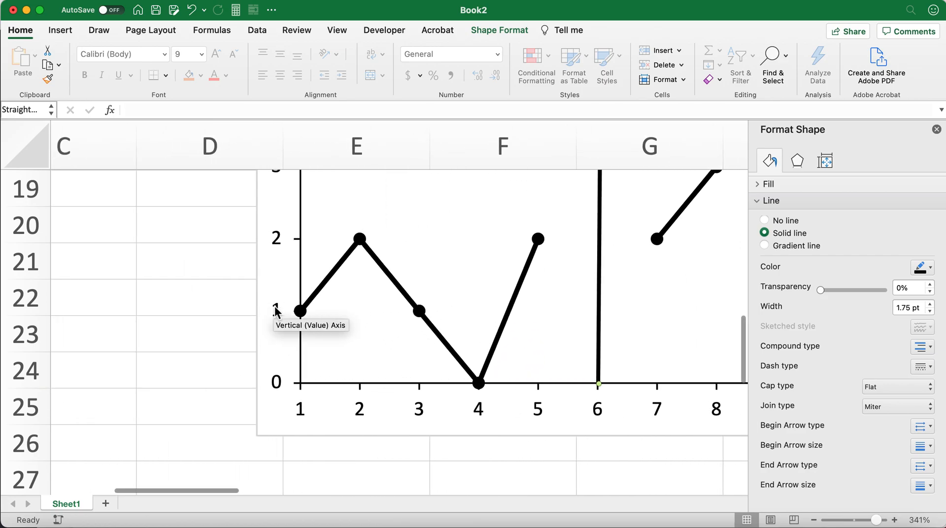
{"action": "left_click", "coordinate": [281, 309]}
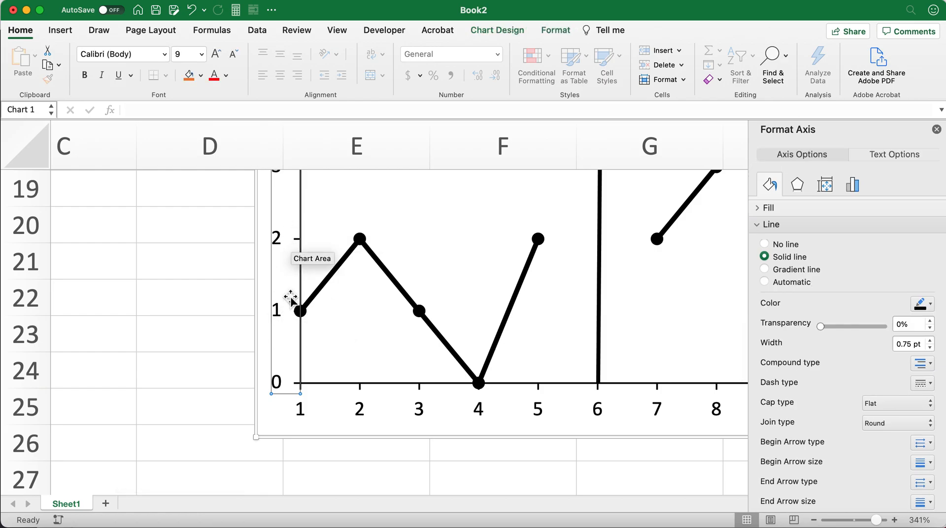
{"action": "scroll", "coordinate": [346, 383], "scroll_direction": "up", "scroll_amount": 2}
{"action": "scroll", "coordinate": [346, 383], "scroll_direction": "up", "scroll_amount": 10}
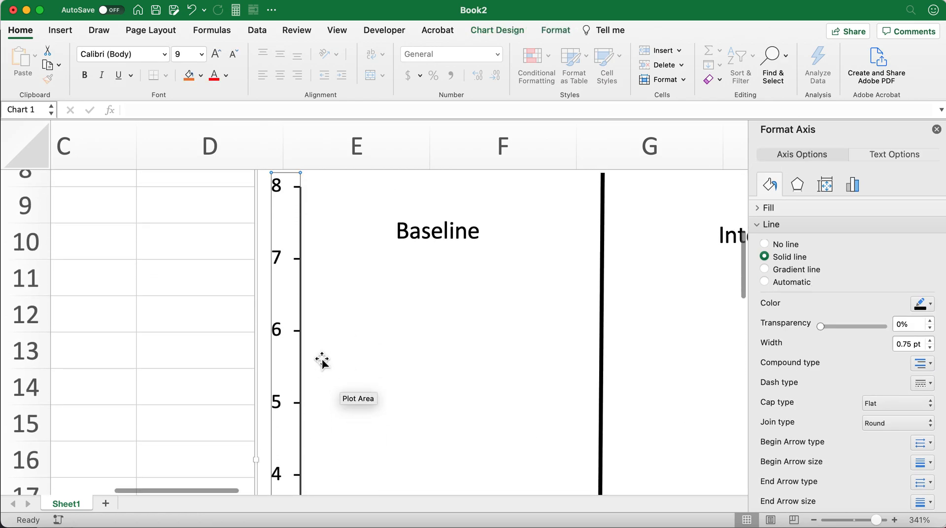
{"action": "scroll", "coordinate": [433, 389], "scroll_direction": "down", "scroll_amount": 13}
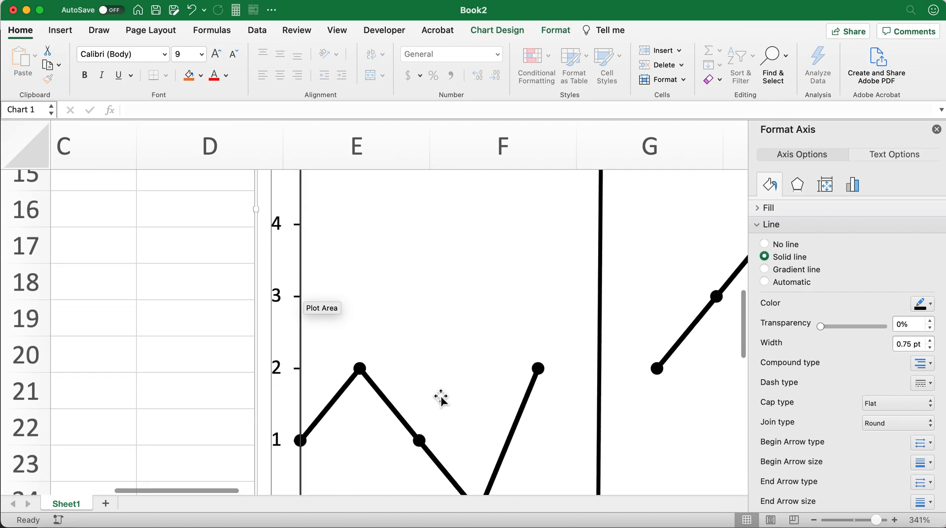
{"action": "scroll", "coordinate": [576, 409], "scroll_direction": "right", "scroll_amount": 4}
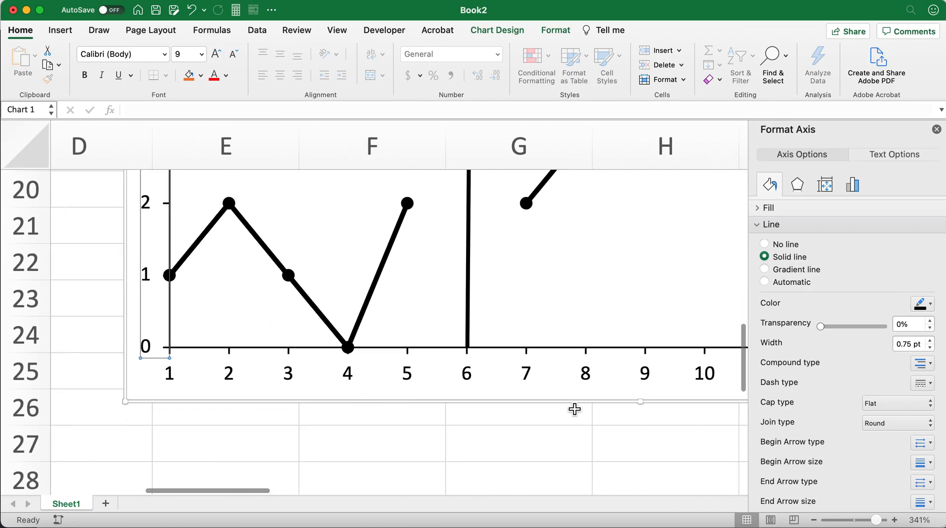
{"action": "scroll", "coordinate": [575, 408], "scroll_direction": "down", "scroll_amount": 5}
{"action": "scroll", "coordinate": [575, 409], "scroll_direction": "down", "scroll_amount": 10}
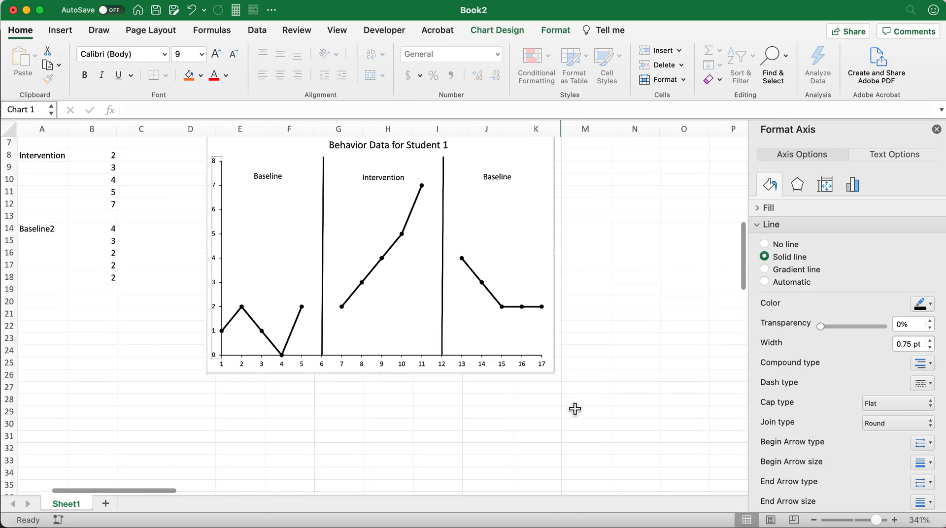
{"action": "scroll", "coordinate": [575, 408], "scroll_direction": "left", "scroll_amount": 1}
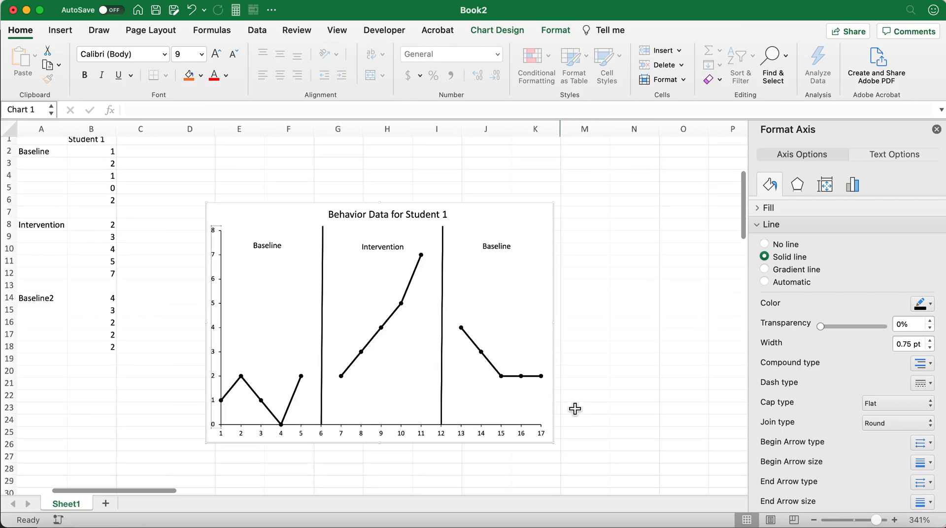
{"action": "left_click", "coordinate": [272, 189]}
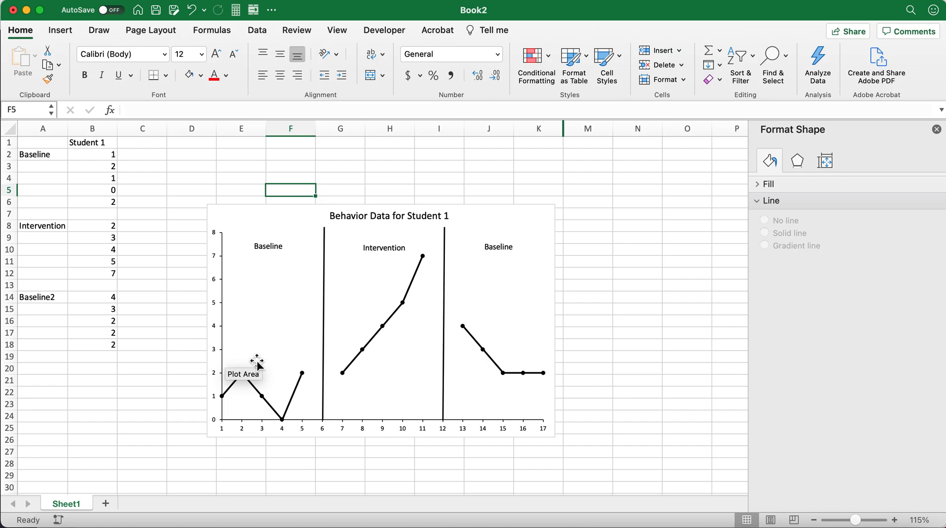
{"action": "scroll", "coordinate": [217, 353], "scroll_direction": "right", "scroll_amount": 3}
{"action": "scroll", "coordinate": [217, 353], "scroll_direction": "left", "scroll_amount": 3}
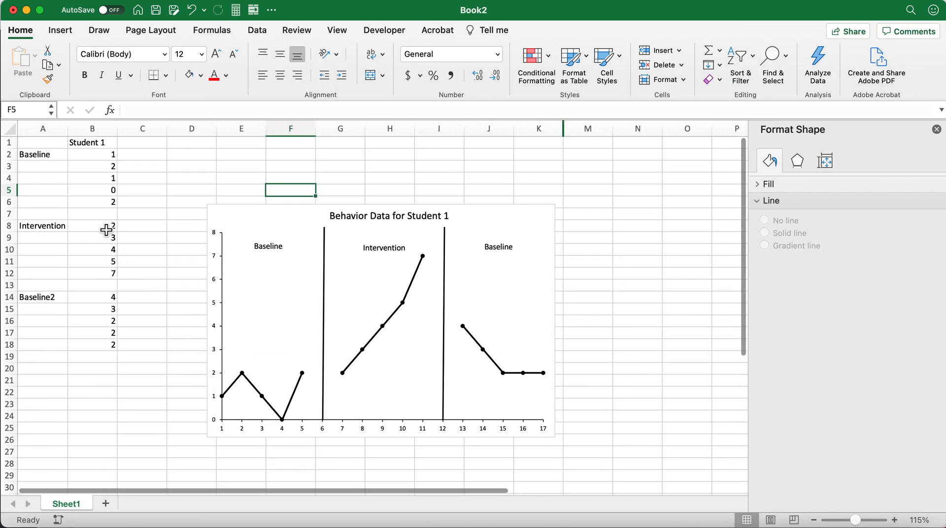
Change the first two Intervention scores in cells B8 and B9 to 5 and 6.
{"action": "left_click", "coordinate": [105, 299]}
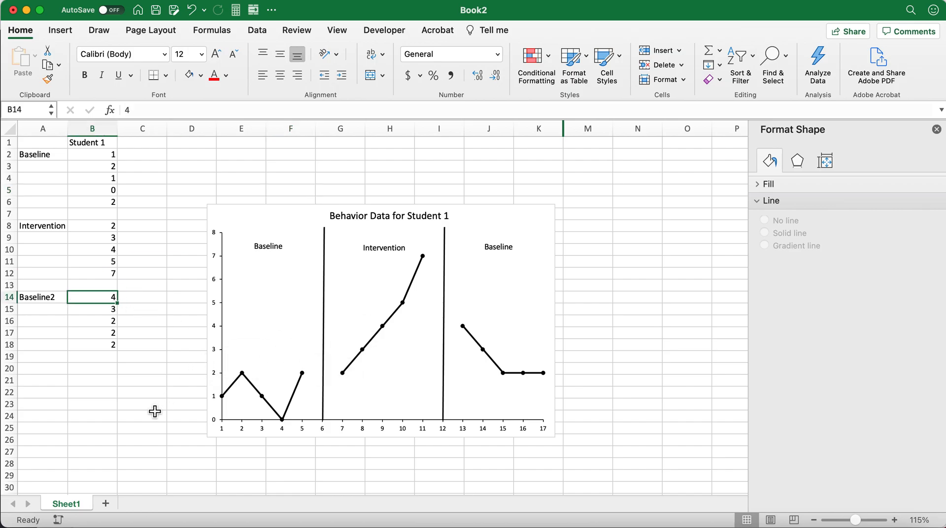
{"action": "key", "text": "Up"}
{"action": "key", "text": "Up"}
{"action": "key", "text": "Up"}
{"action": "key", "text": "Up"}
{"action": "key", "text": "Up"}
{"action": "key", "text": "Up"}
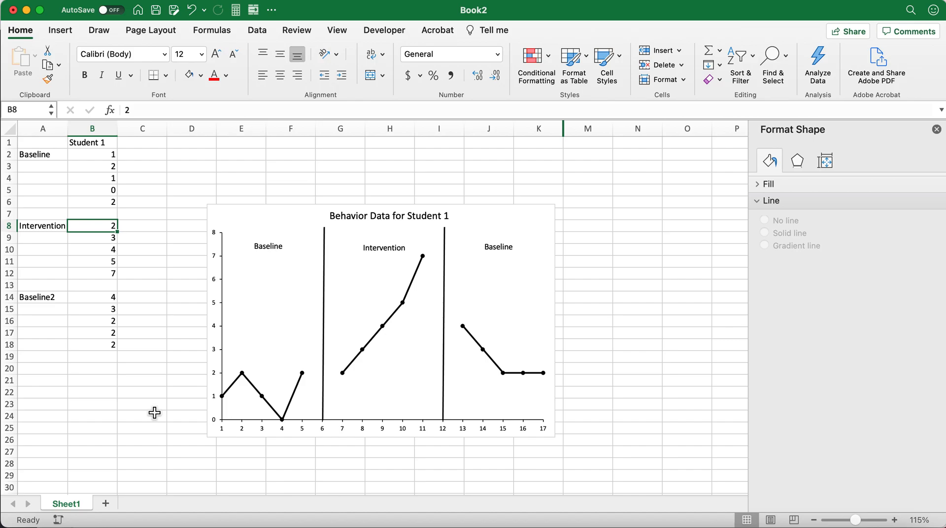
{"action": "type", "text": "5"}
{"action": "key", "text": "Return"}
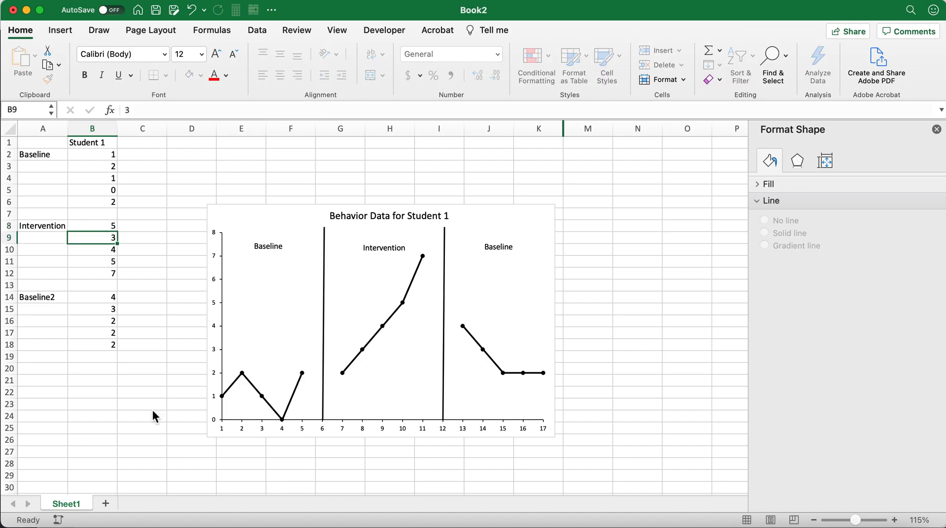
{"action": "type", "text": "6"}
{"action": "key", "text": "Return"}
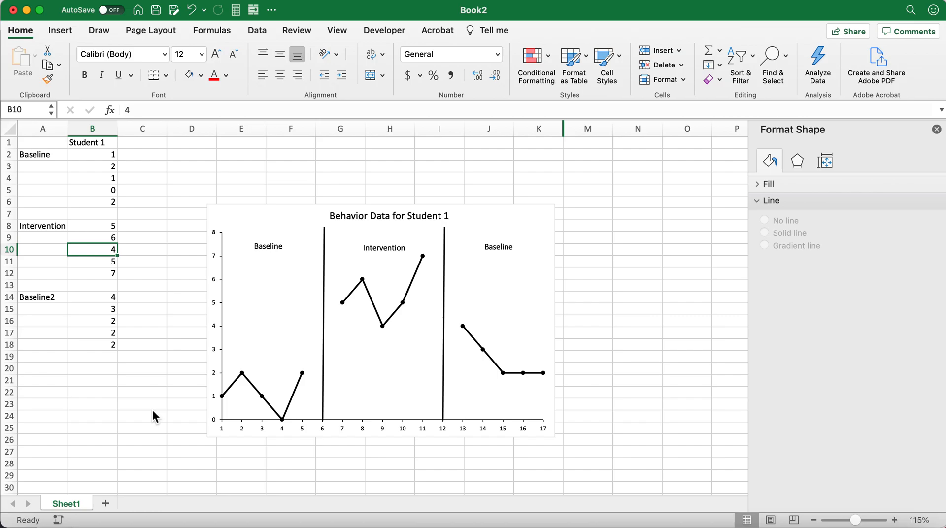
Change the second Intervention score in B9 to 3 and the third in B10 to 5.
{"action": "left_click", "coordinate": [113, 238]}
{"action": "type", "text": "3"}
{"action": "key", "text": "Return"}
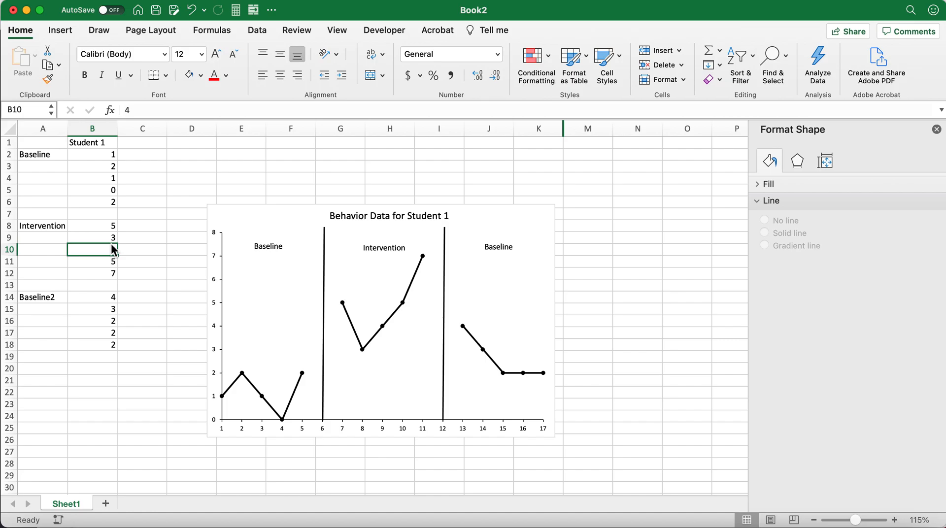
{"action": "type", "text": "5"}
{"action": "key", "text": "Return"}
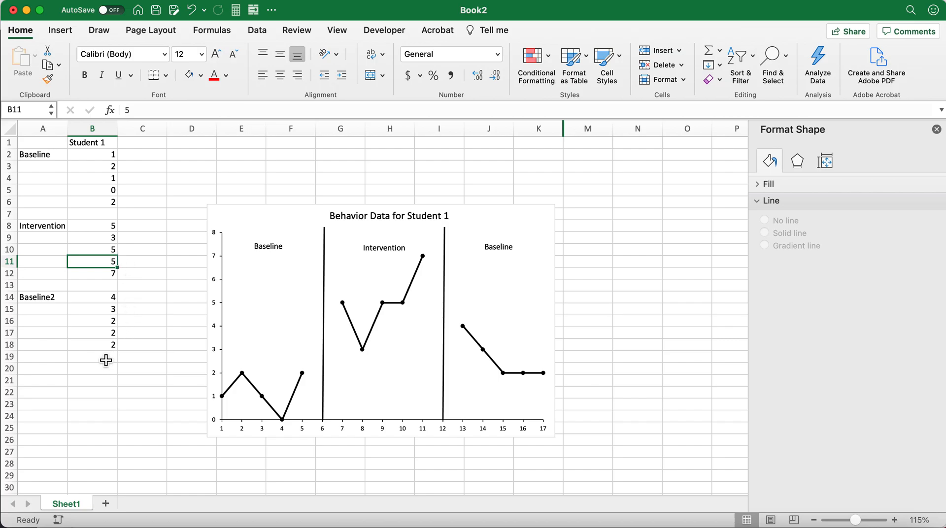
Add the row label Intervention in cell A20 for a fourth phase below the Baseline2 data.
{"action": "left_click", "coordinate": [101, 373]}
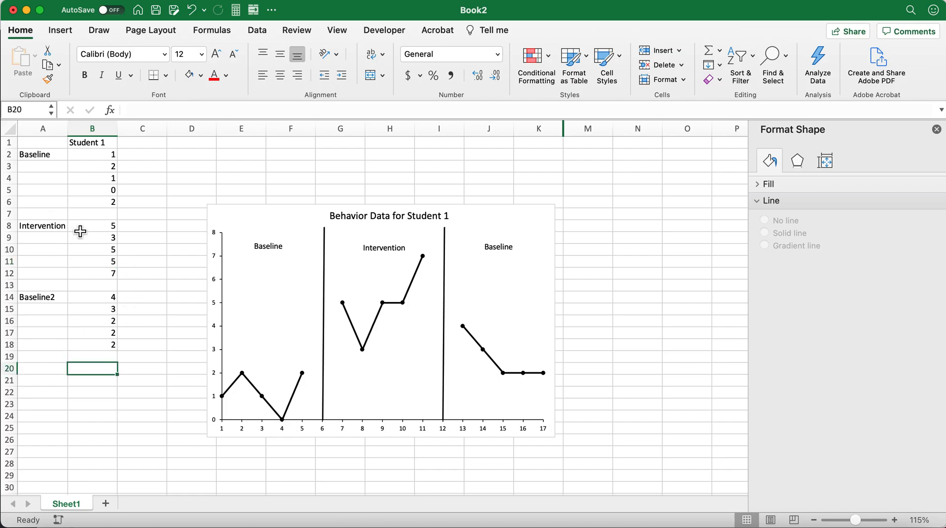
{"action": "left_click", "coordinate": [39, 371]}
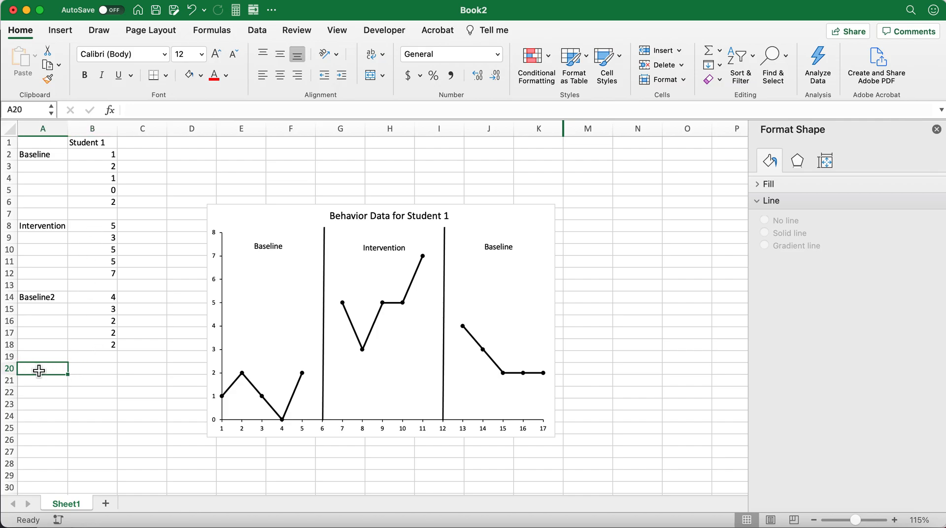
{"action": "type", "text": "Intervention"}
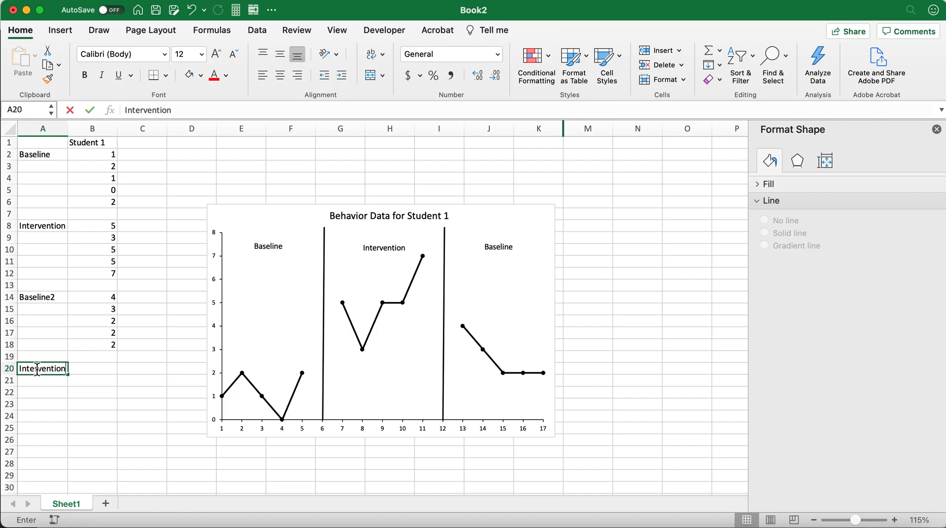
{"action": "key", "text": "Return"}
Enter the second Intervention phase's scores 5, 7, 8, 9 and 10 in cells B20 to B24.
{"action": "key", "text": "Up"}
{"action": "key", "text": "Right"}
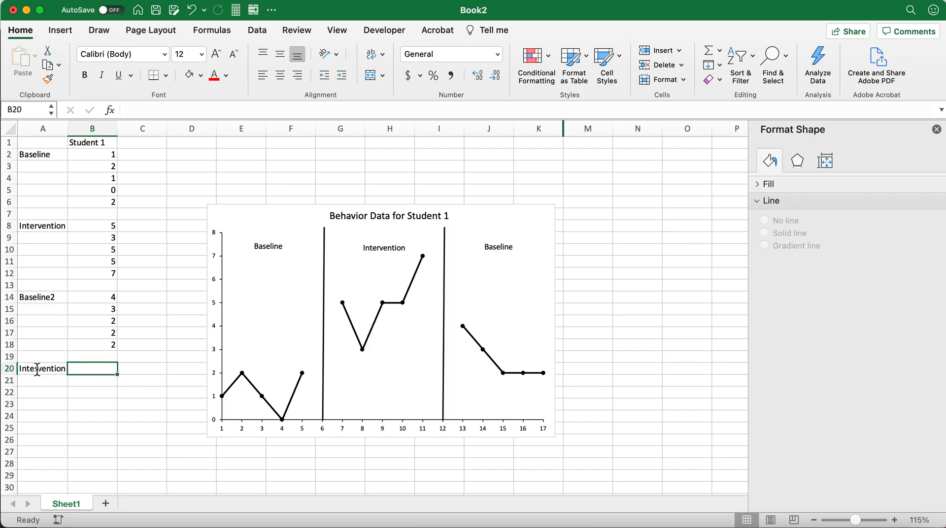
{"action": "type", "text": "5"}
{"action": "key", "text": "Return"}
{"action": "type", "text": "7"}
{"action": "key", "text": "Return"}
{"action": "type", "text": "8"}
{"action": "key", "text": "Return"}
{"action": "type", "text": "9"}
{"action": "key", "text": "Return"}
{"action": "type", "text": "10"}
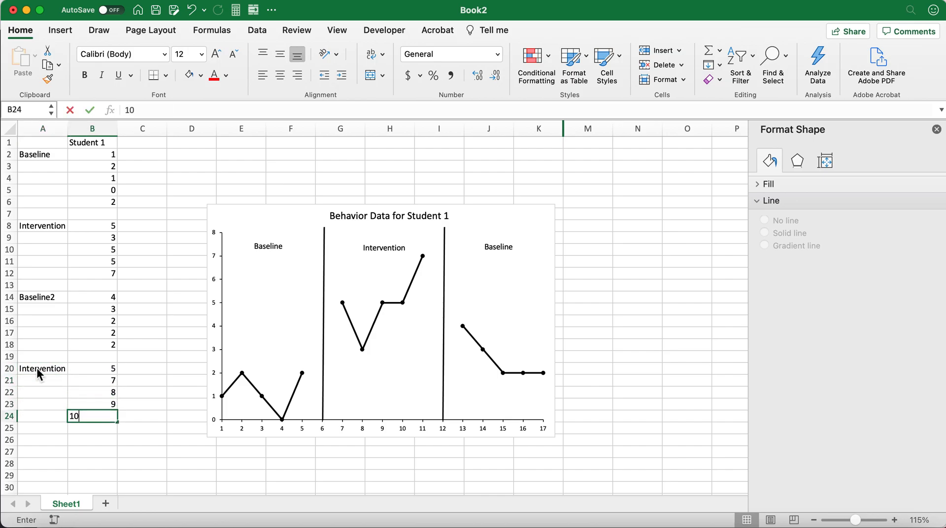
{"action": "key", "text": "Return"}
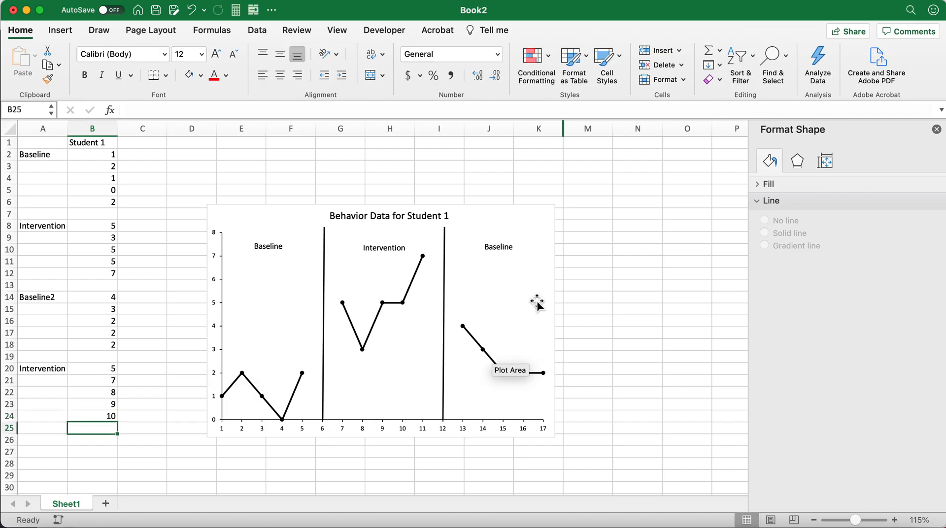
Extend the chart's data range down to cell B24 to include the new Intervention scores, and deselect the chart.
{"action": "left_click", "coordinate": [112, 370]}
{"action": "left_click", "coordinate": [94, 344]}
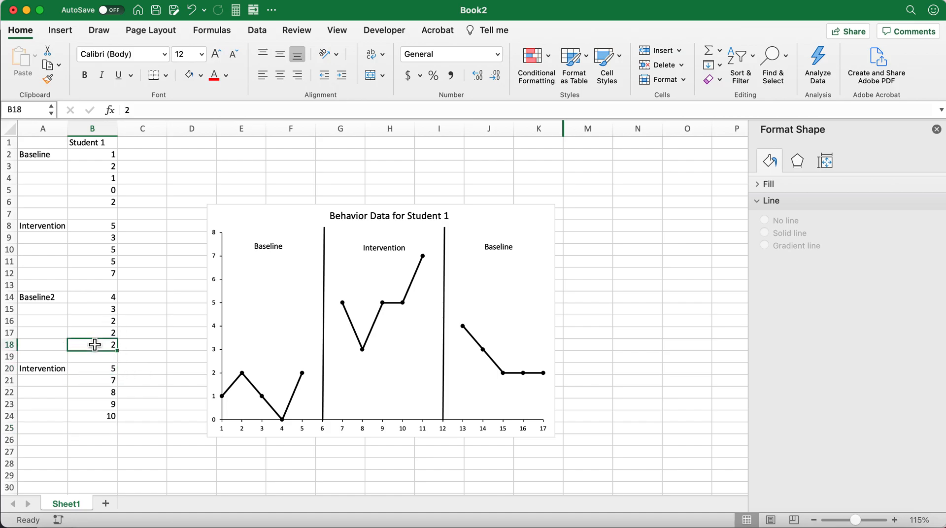
{"action": "left_click", "coordinate": [485, 333]}
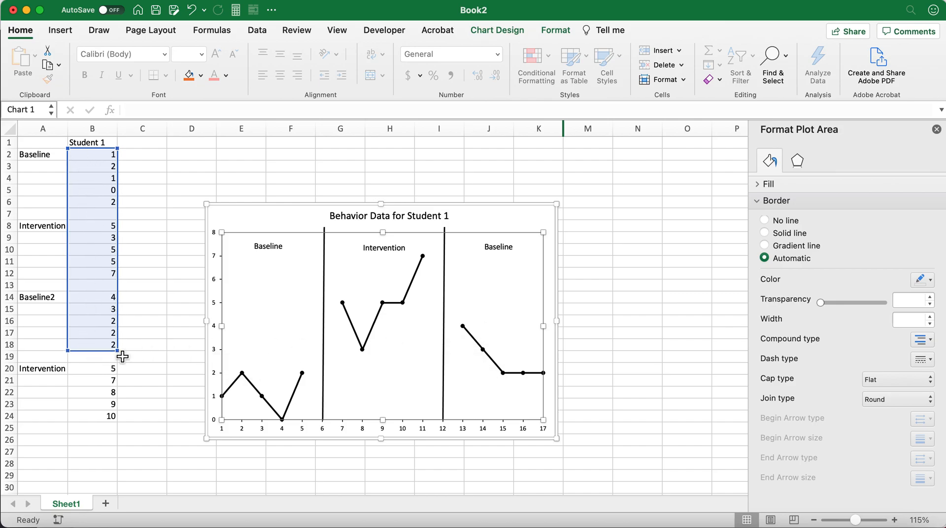
{"action": "left_click_drag", "start_coordinate": [121, 360], "coordinate": [118, 422]}
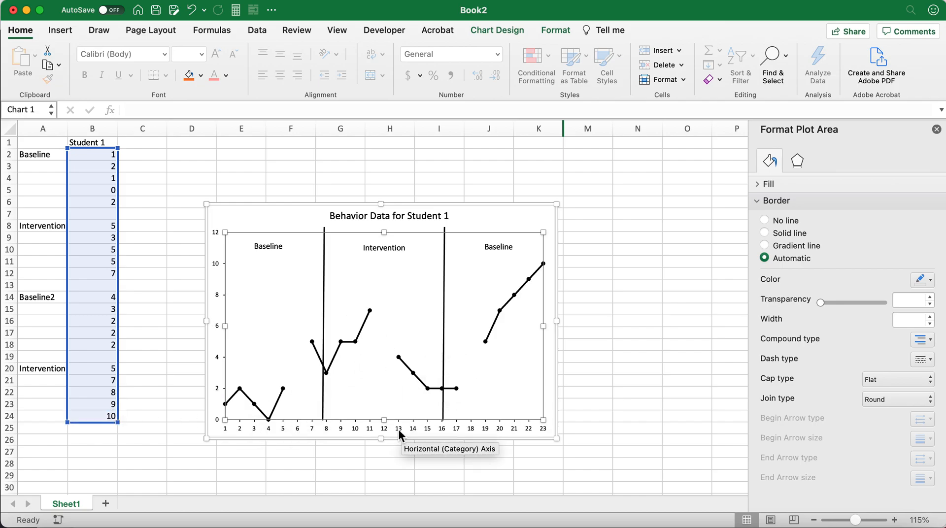
{"action": "left_click", "coordinate": [146, 418]}
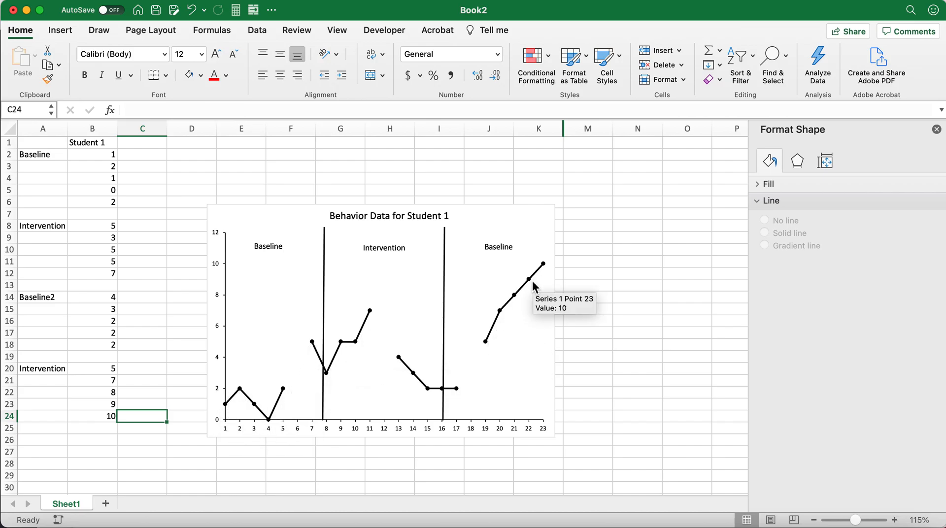
Move the two phase-change lines to 6 and 12 and reposition the Intervention and second Baseline labels above their phases.
{"action": "left_click_drag", "start_coordinate": [327, 305], "coordinate": [301, 293]}
{"action": "left_click_drag", "start_coordinate": [445, 286], "coordinate": [386, 284]}
{"action": "left_click", "coordinate": [367, 246]}
{"action": "left_click_drag", "start_coordinate": [397, 243], "coordinate": [355, 245]}
{"action": "left_click", "coordinate": [495, 251]}
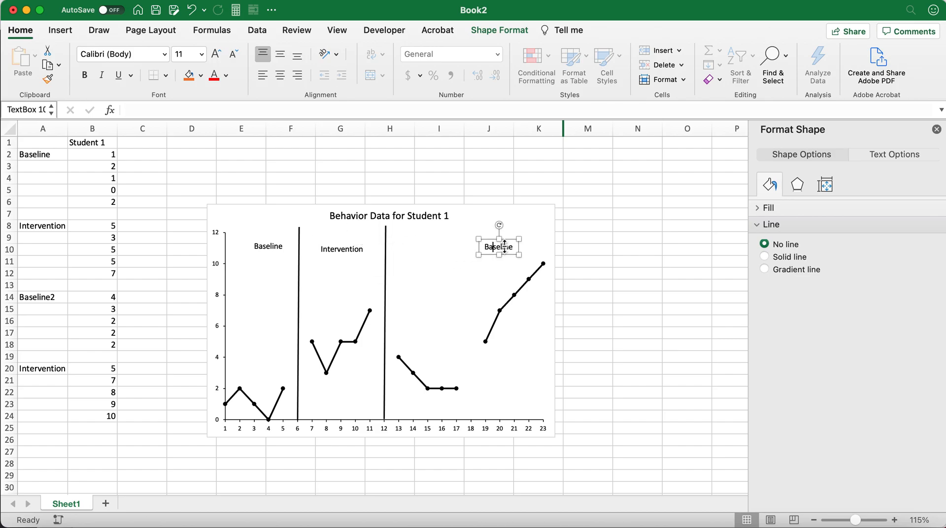
{"action": "left_click_drag", "start_coordinate": [514, 245], "coordinate": [439, 250]}
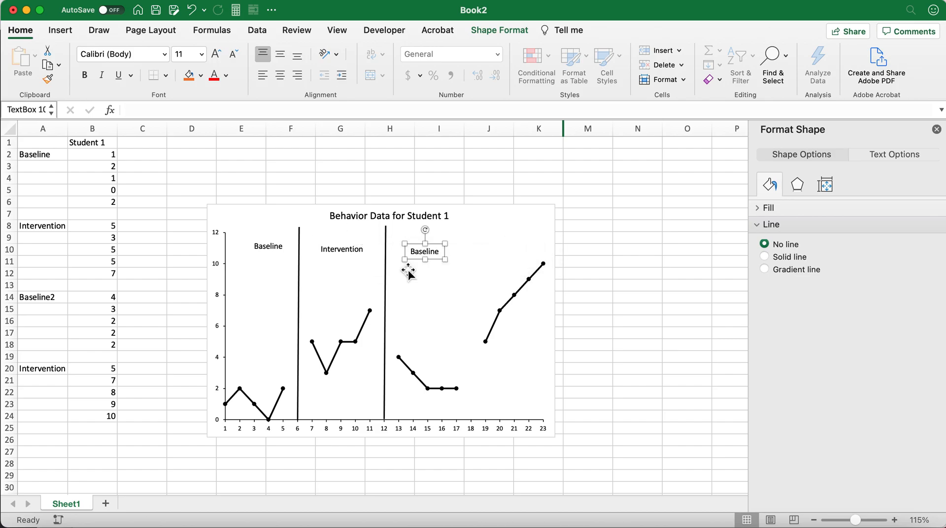
Duplicate the phase-change line at 12 and place the copy at 18 on the horizontal axis.
{"action": "left_click", "coordinate": [386, 275]}
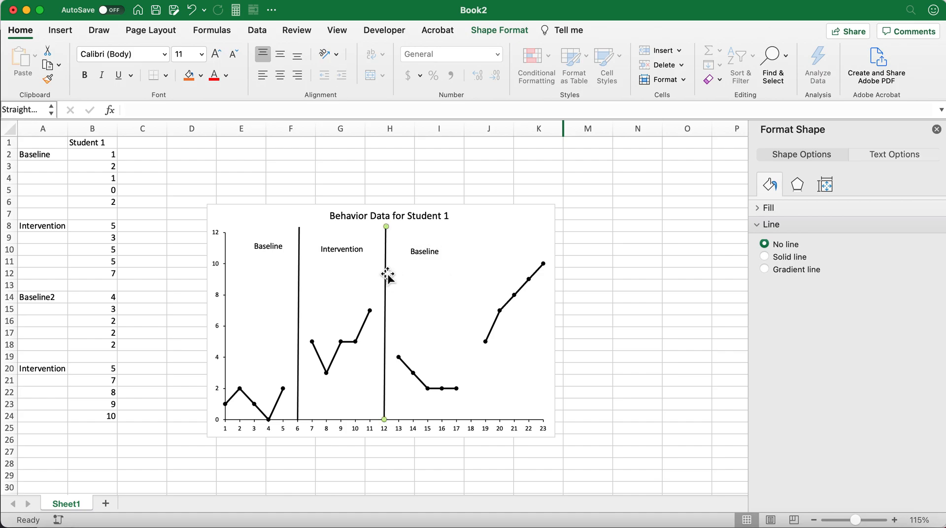
{"action": "key", "text": "super+c"}
{"action": "key", "text": "super+v"}
{"action": "left_click_drag", "start_coordinate": [398, 282], "coordinate": [474, 273]}
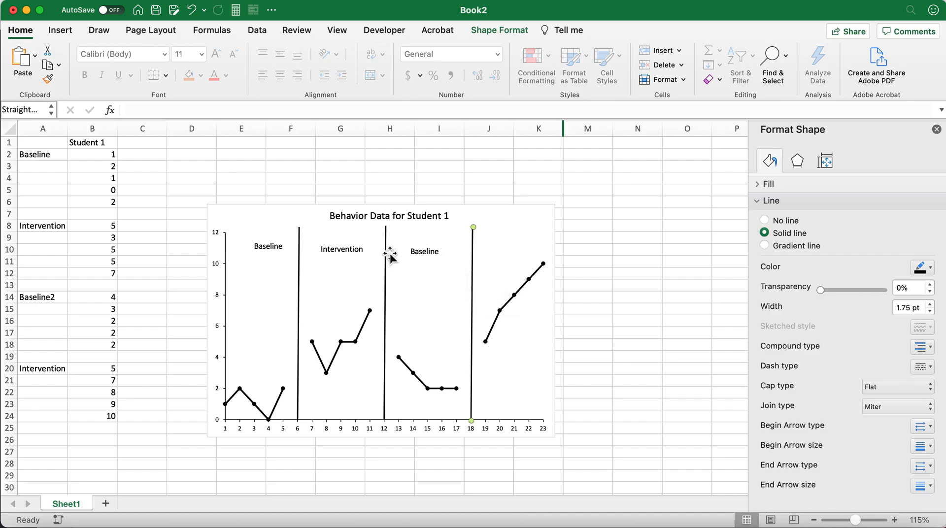
Duplicate the Intervention label and place the copy above the last phase at the same height, then deselect the chart.
{"action": "left_click", "coordinate": [350, 253]}
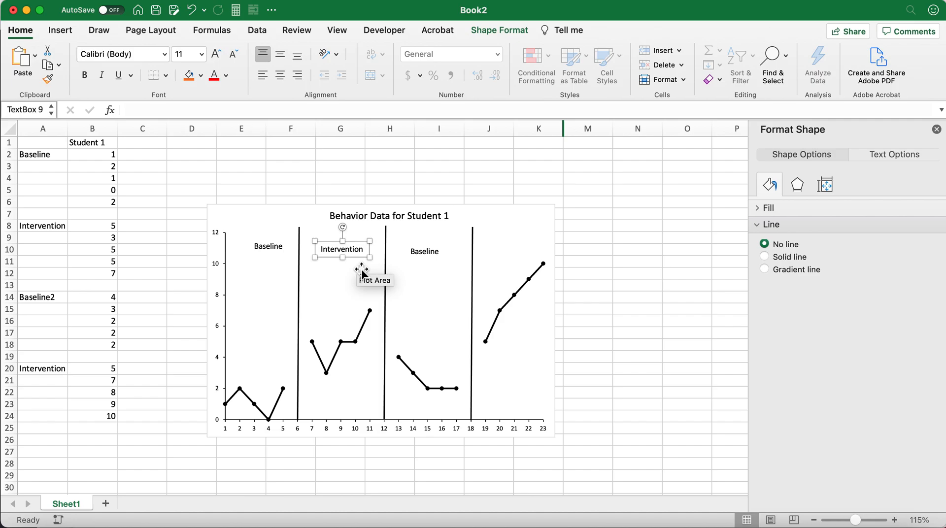
{"action": "left_click", "coordinate": [494, 256]}
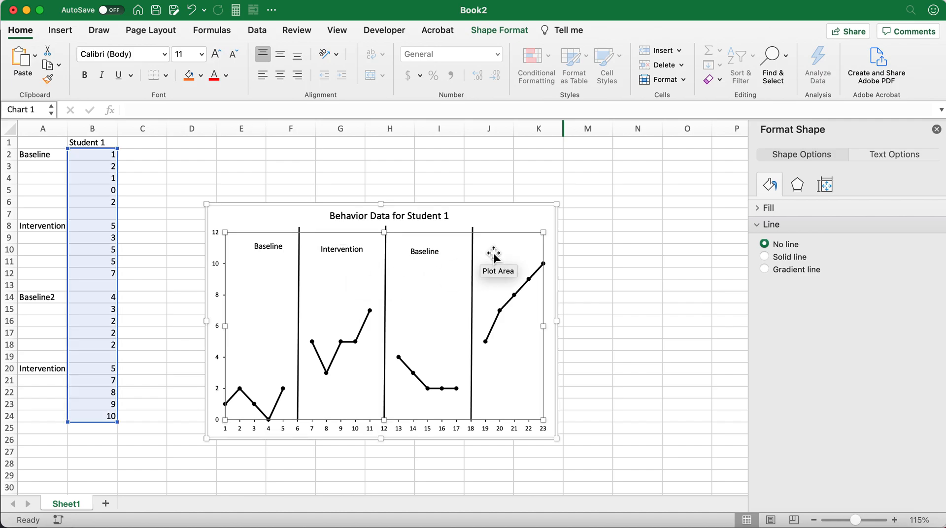
{"action": "key", "text": "super+v"}
{"action": "left_click_drag", "start_coordinate": [265, 219], "coordinate": [541, 247]}
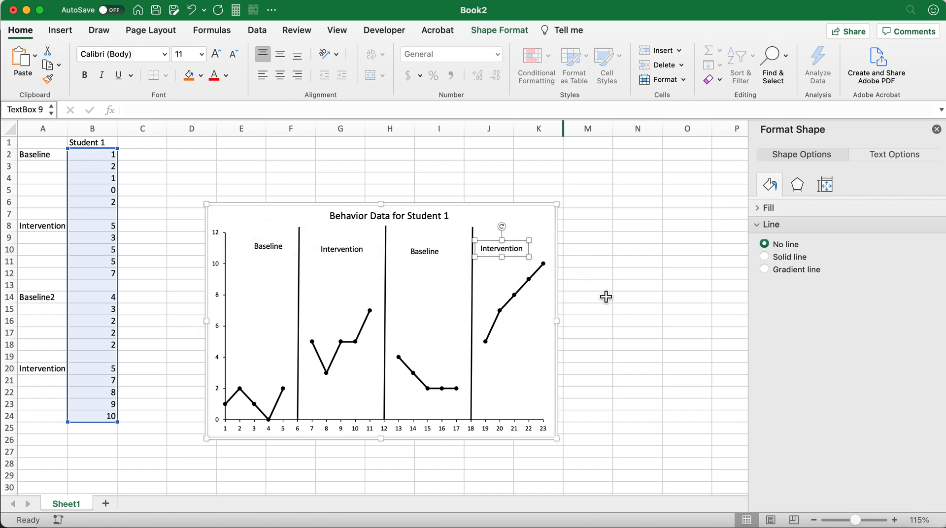
{"action": "left_click", "coordinate": [605, 295]}
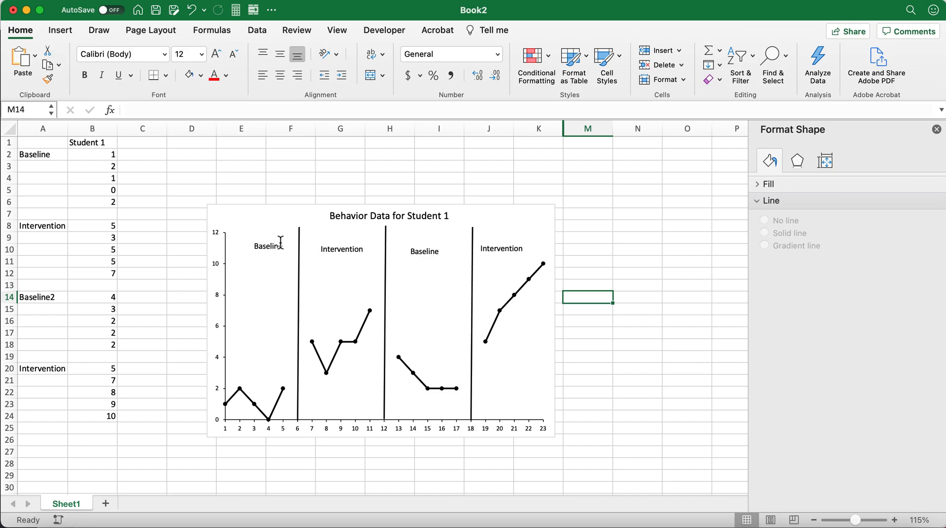
Select the first Baseline, first Intervention and second Baseline labels together on the chart.
{"action": "left_click", "coordinate": [264, 248]}
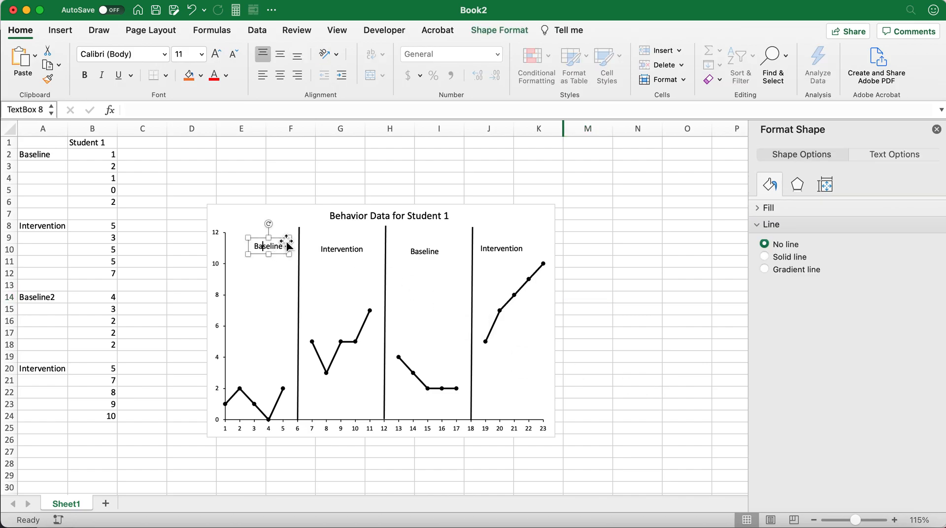
{"action": "left_click", "coordinate": [333, 250], "text": "shift"}
{"action": "left_click", "coordinate": [424, 253], "text": "shift"}
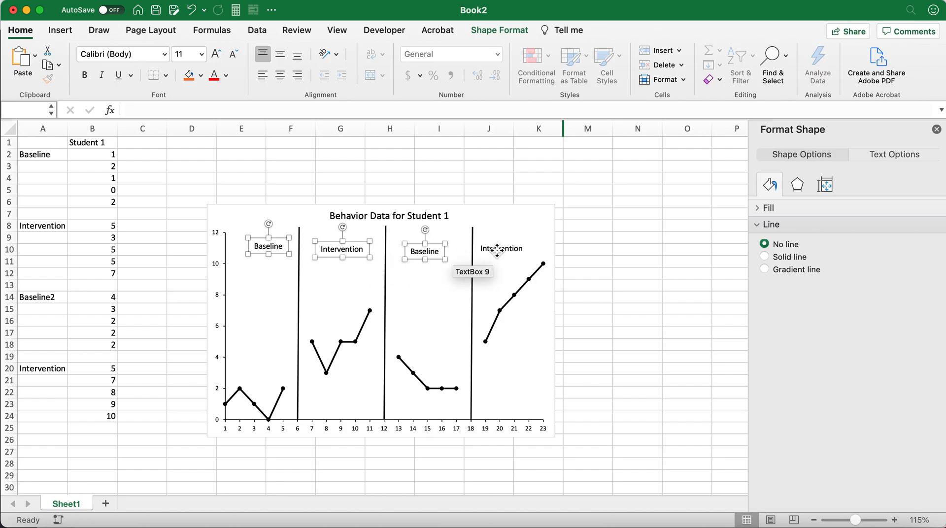
Try to add the last phase's Intervention label to the selection of the other three labels.
{"action": "left_click", "coordinate": [497, 251], "text": "shift"}
{"action": "left_click", "coordinate": [490, 251], "text": "shift"}
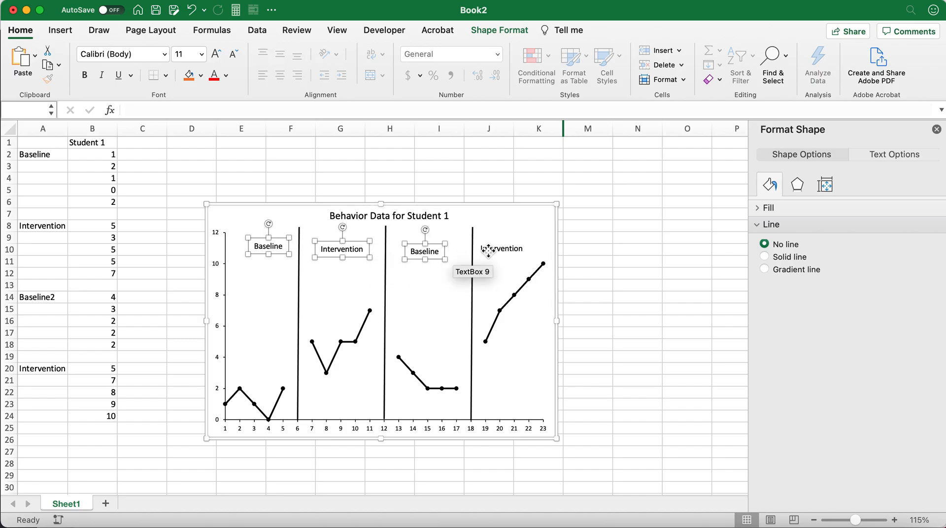
{"action": "left_click", "coordinate": [485, 249], "text": "shift"}
{"action": "left_click", "coordinate": [485, 248], "text": "shift"}
{"action": "left_click", "coordinate": [498, 249], "text": "shift"}
{"action": "left_click", "coordinate": [500, 250], "text": "shift"}
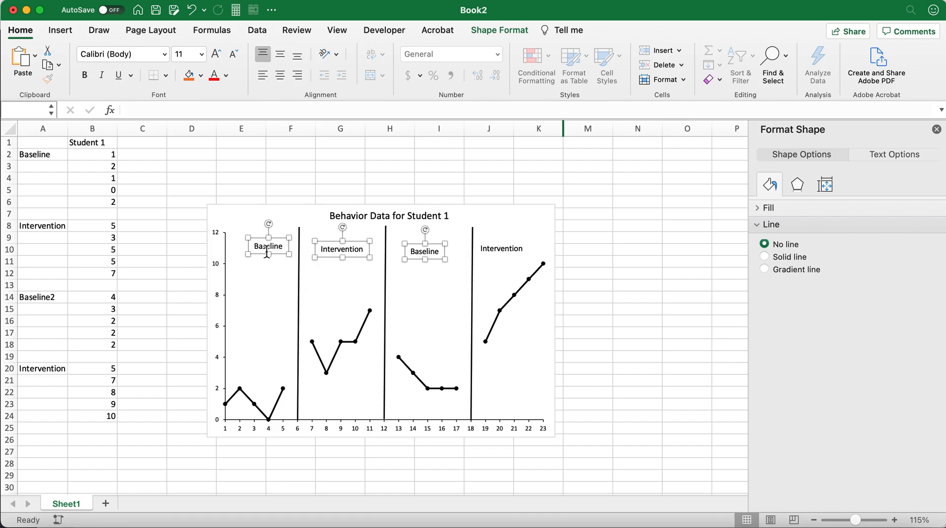
{"action": "left_click", "coordinate": [485, 248], "text": "shift"}
{"action": "left_click", "coordinate": [487, 248], "text": "shift"}
{"action": "left_click", "coordinate": [491, 250], "text": "shift"}
{"action": "left_click", "coordinate": [498, 251], "text": "shift"}
Try distributing the three selected phase labels vertically to even out their heights.
{"action": "left_click", "coordinate": [517, 31]}
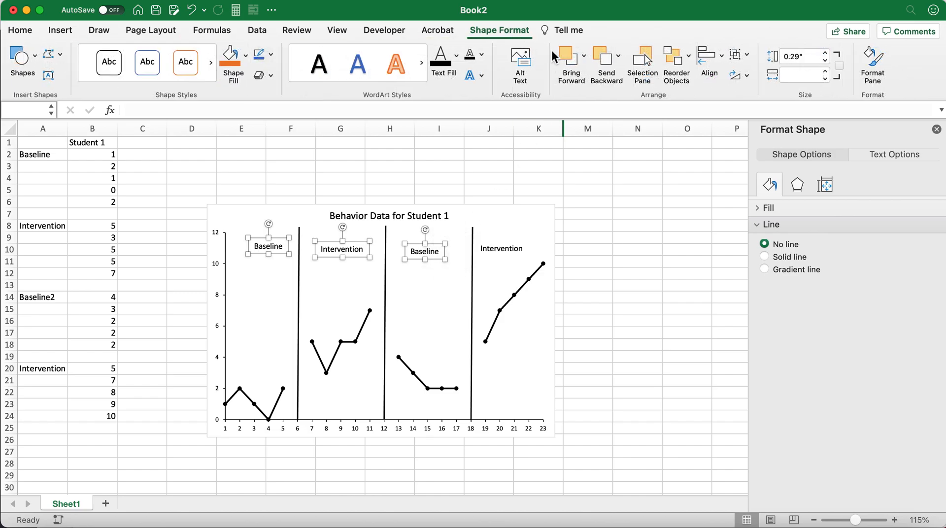
{"action": "left_click", "coordinate": [722, 55]}
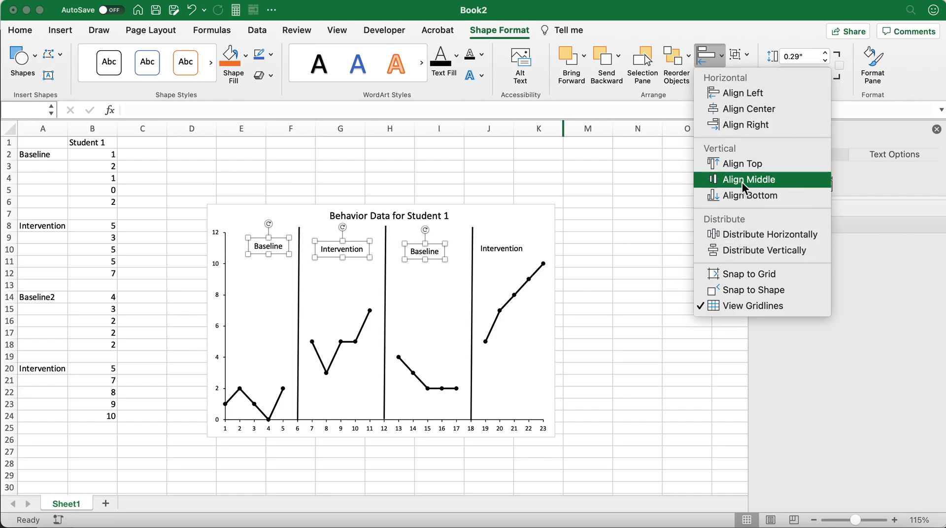
{"action": "left_click", "coordinate": [751, 253]}
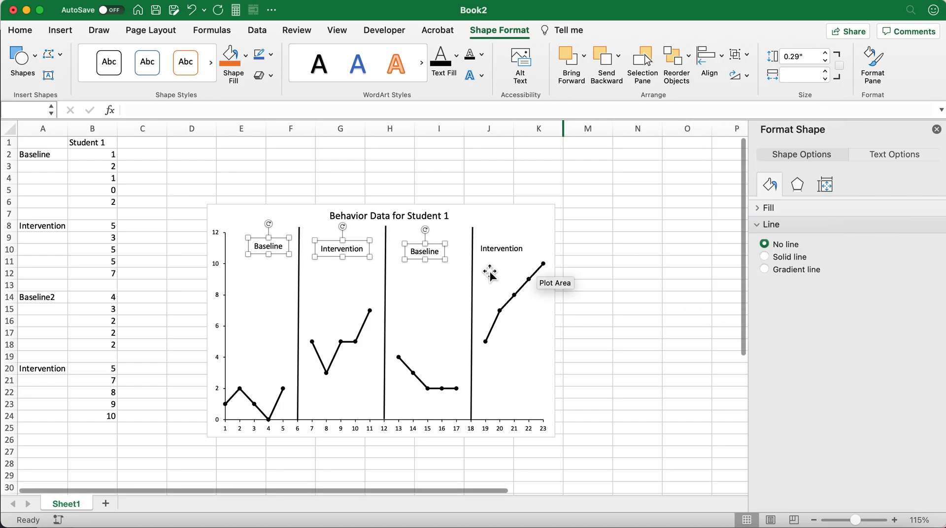
Align the three selected phase labels vertically with Align Middle, and deselect them.
{"action": "left_click", "coordinate": [719, 53]}
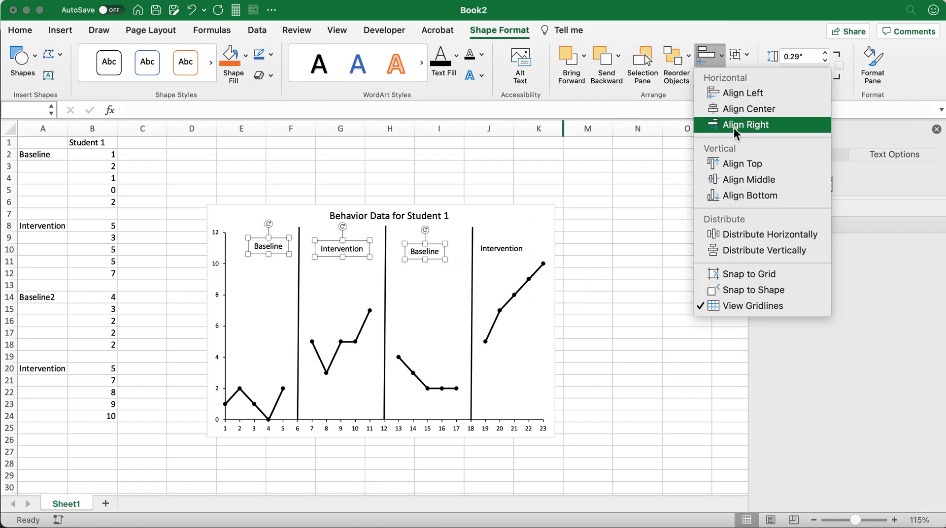
{"action": "left_click", "coordinate": [738, 179]}
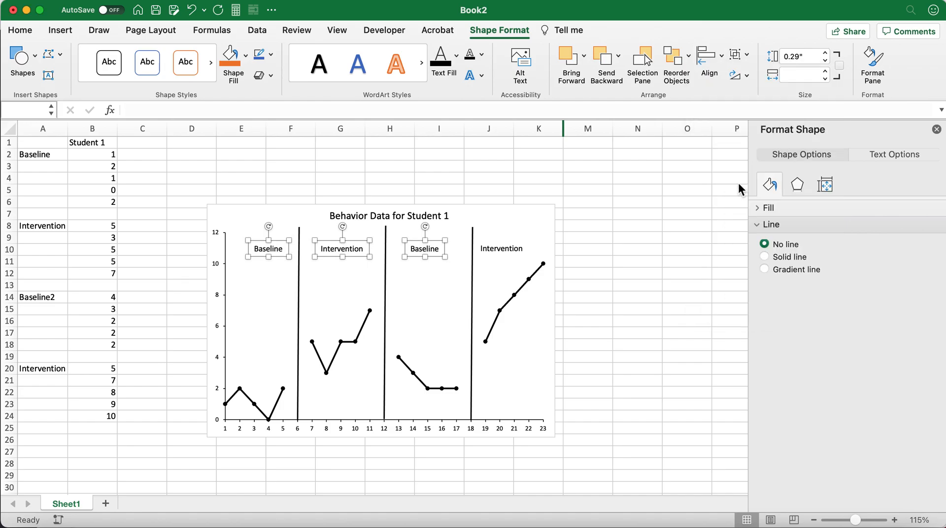
{"action": "left_click", "coordinate": [591, 251]}
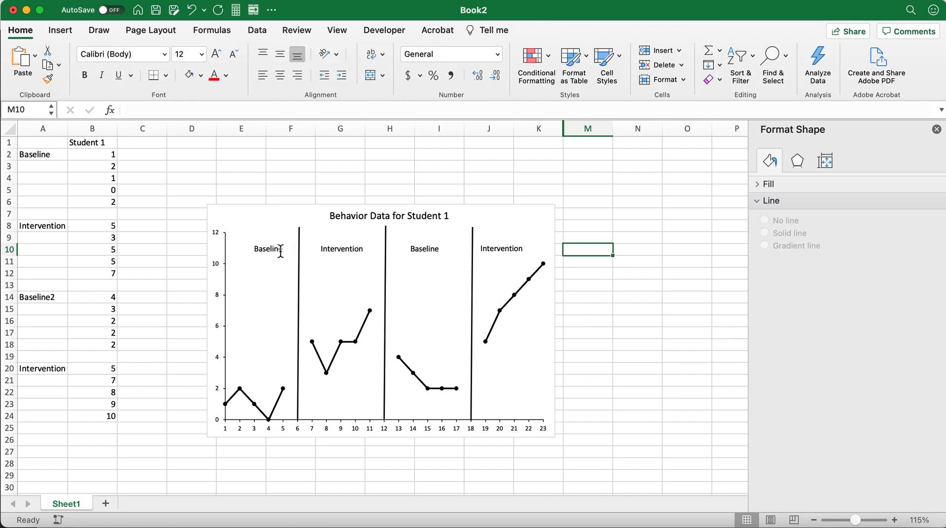
{"action": "left_click", "coordinate": [658, 309]}
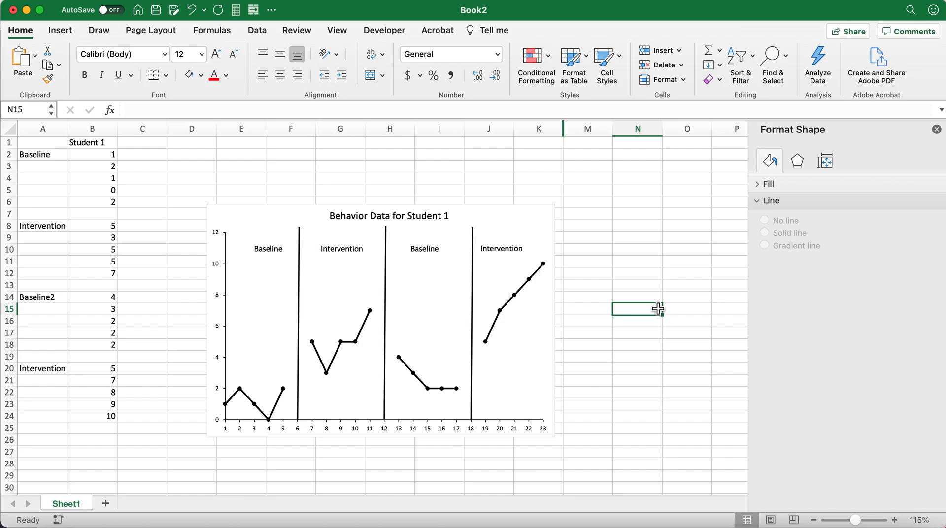